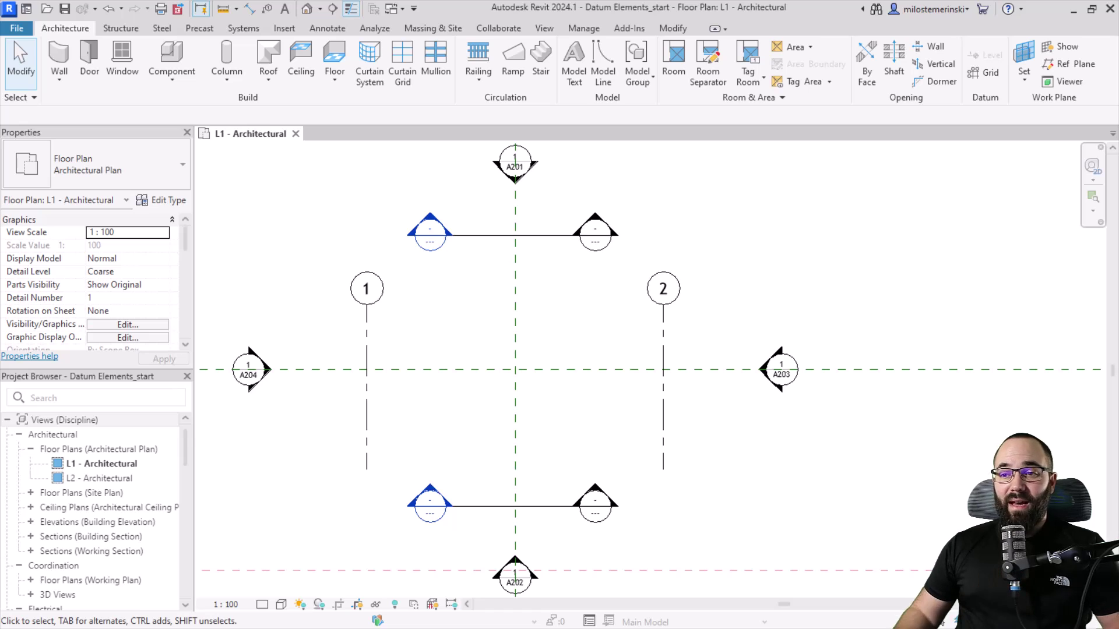
- Select the upper section line and cycle the head display at its left end
{"action": "left_click", "coordinate": [386, 338]}
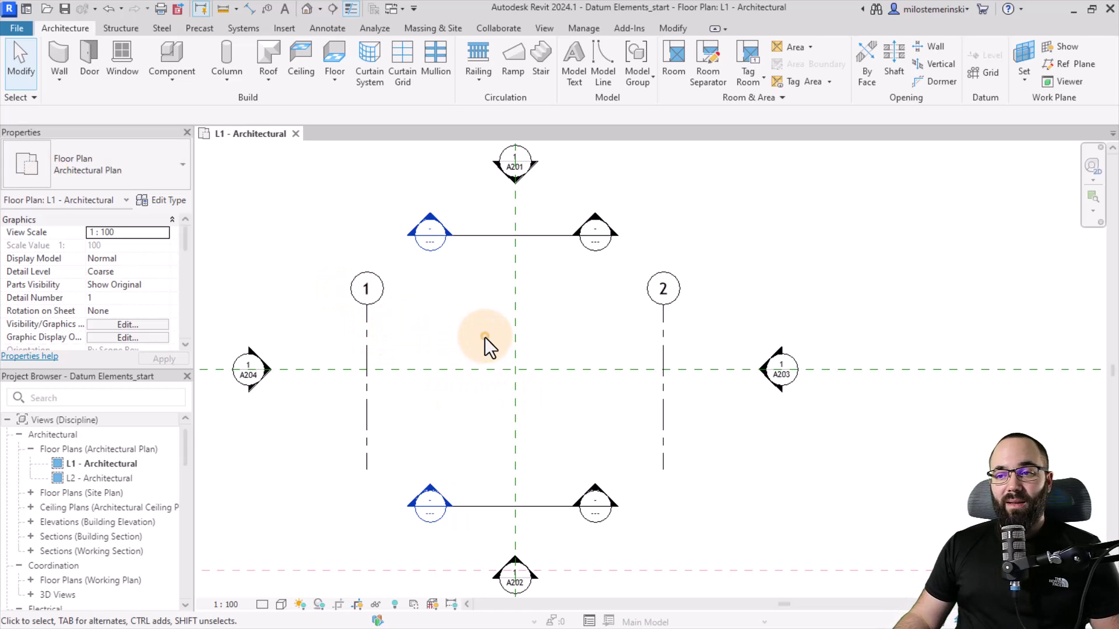
{"action": "middle_click_drag", "start_coordinate": [494, 350], "coordinate": [492, 350]}
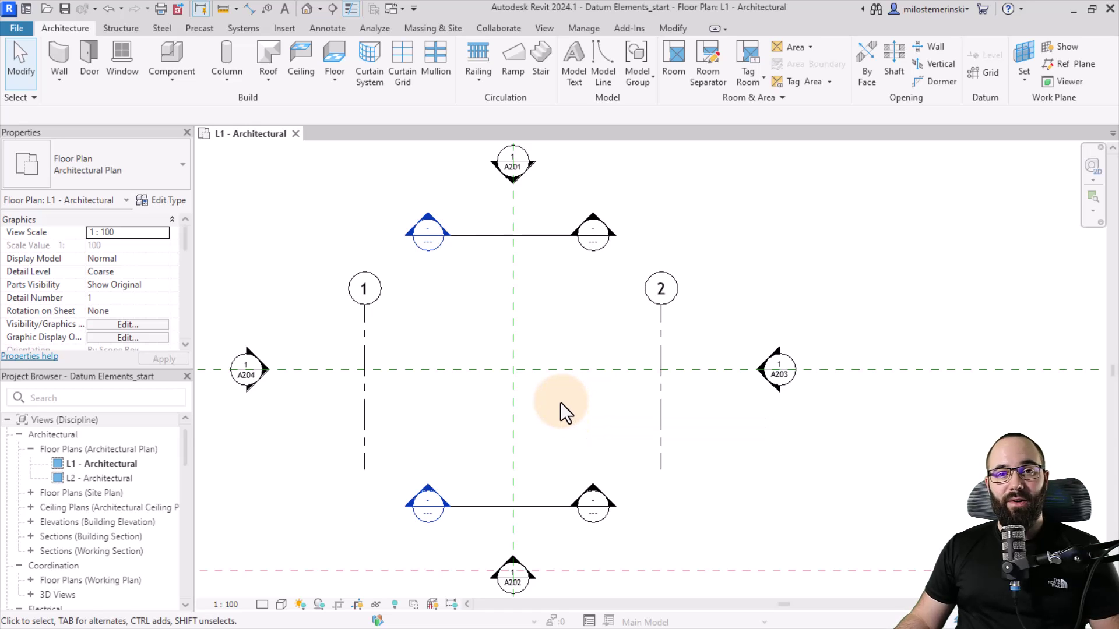
{"action": "left_click", "coordinate": [494, 239]}
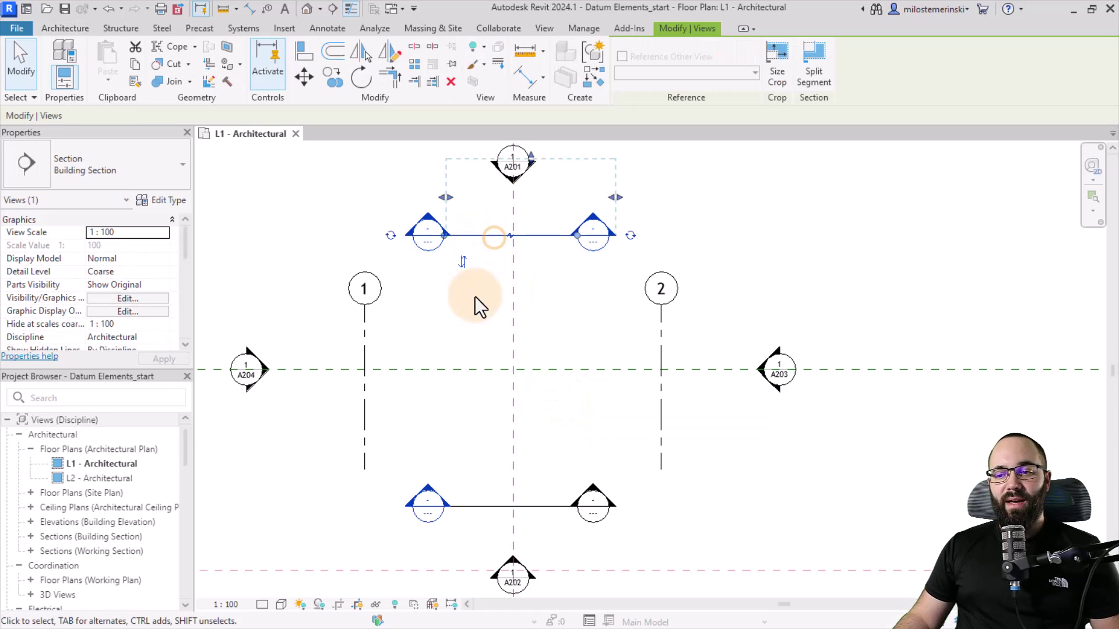
{"action": "left_click", "coordinate": [480, 507]}
{"action": "left_click", "coordinate": [474, 236]}
{"action": "scroll", "coordinate": [473, 216], "scroll_direction": "up", "scroll_amount": 3}
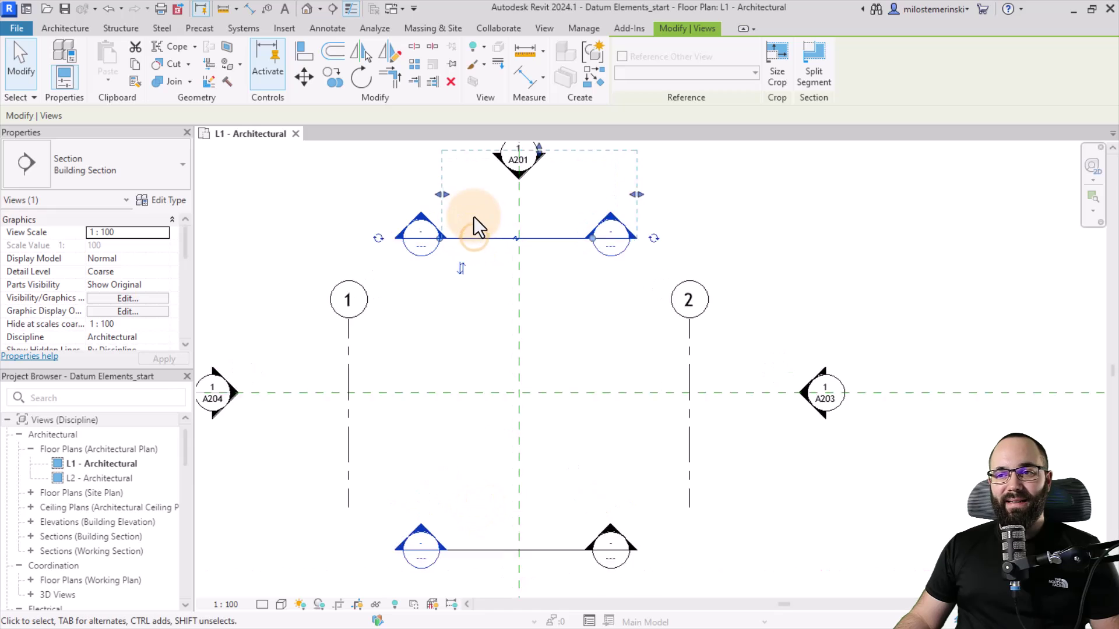
{"action": "scroll", "coordinate": [501, 215], "scroll_direction": "up", "scroll_amount": 1}
{"action": "middle_click_drag", "start_coordinate": [512, 230], "coordinate": [515, 325]}
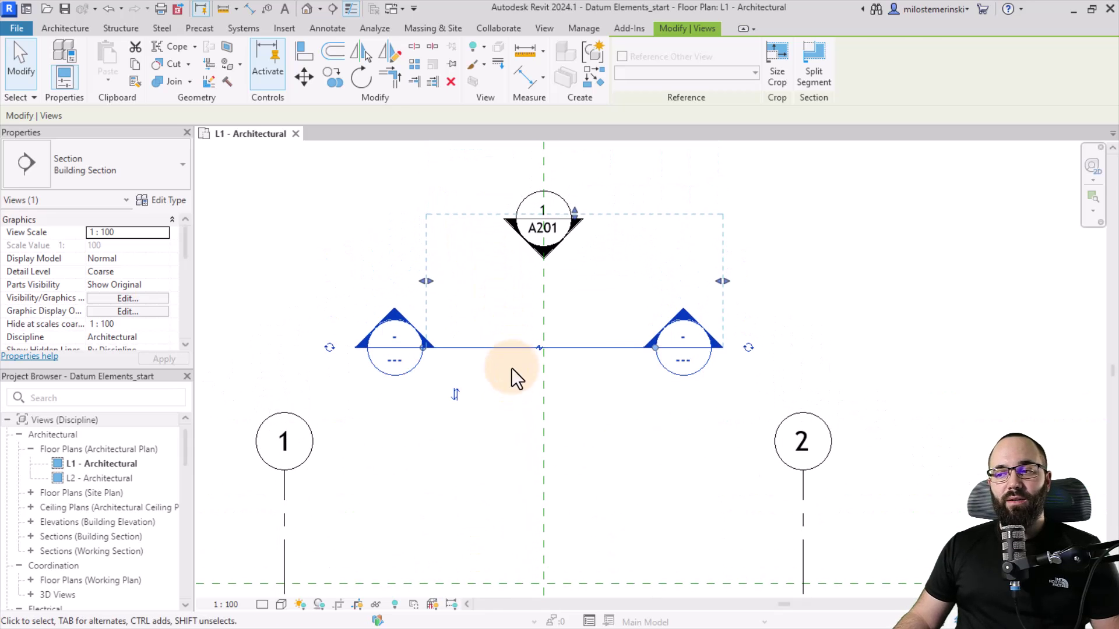
{"action": "left_click", "coordinate": [329, 349]}
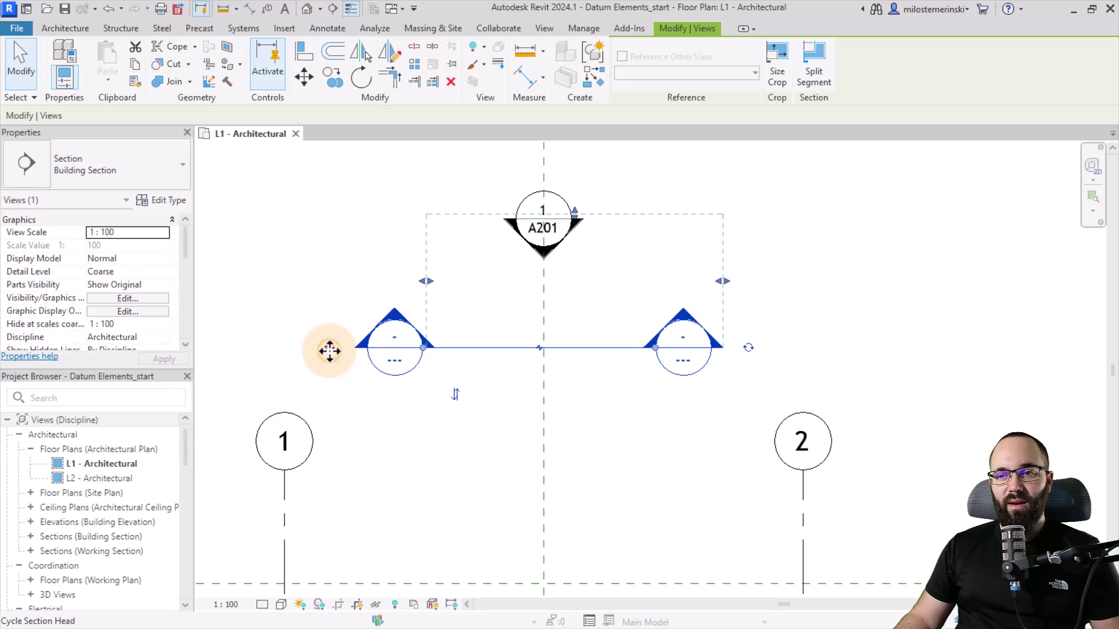
{"action": "left_click", "coordinate": [354, 413]}
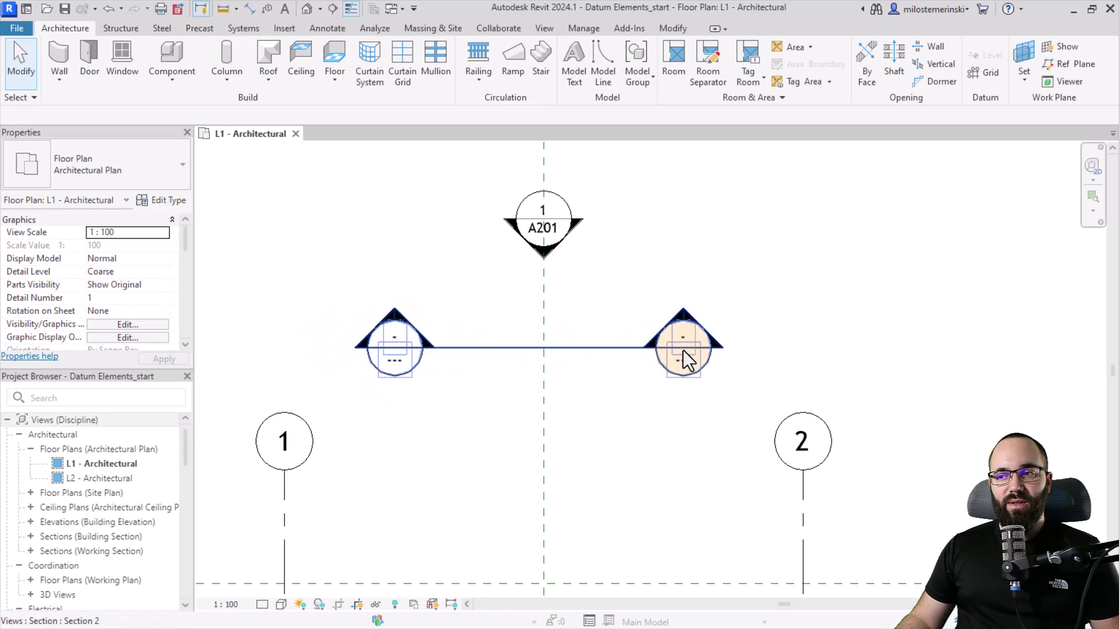
- Inspect the lower A202 section, open its Section 3 view, then close it
{"action": "scroll", "coordinate": [599, 285], "scroll_direction": "down", "scroll_amount": 2}
{"action": "middle_click_drag", "start_coordinate": [630, 482], "coordinate": [580, 349]}
{"action": "scroll", "coordinate": [553, 420], "scroll_direction": "up", "scroll_amount": 3}
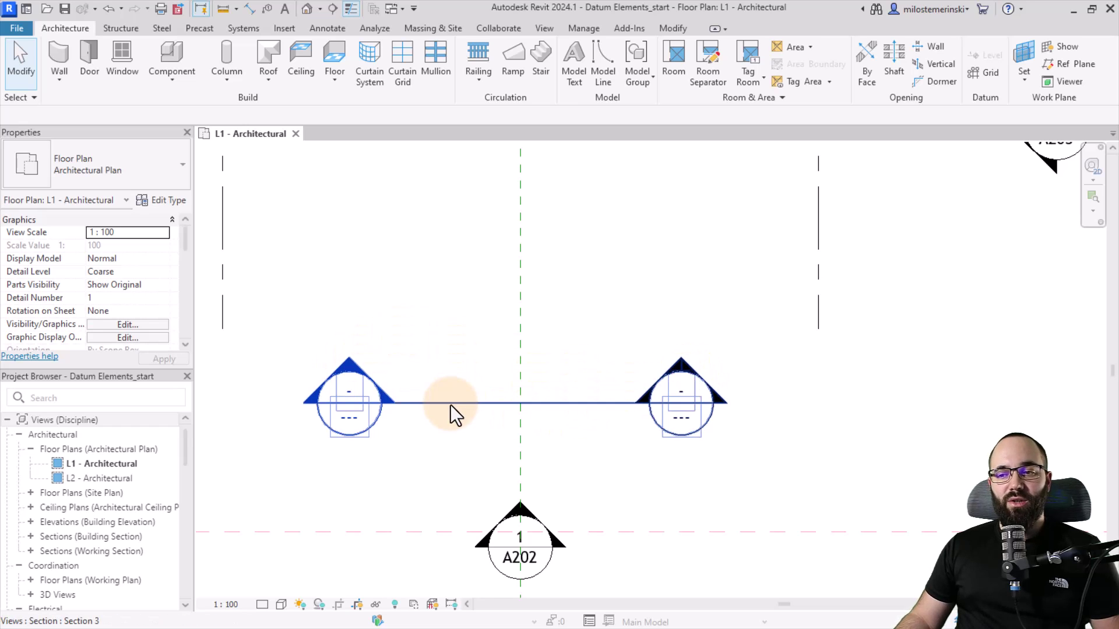
{"action": "left_click", "coordinate": [680, 370]}
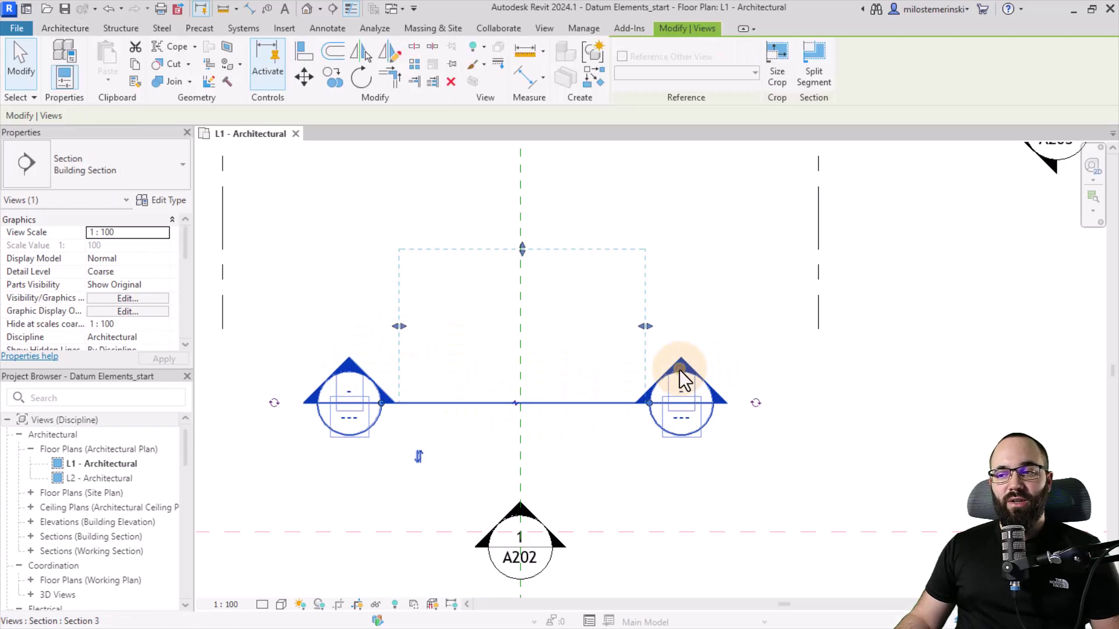
{"action": "left_click", "coordinate": [619, 465]}
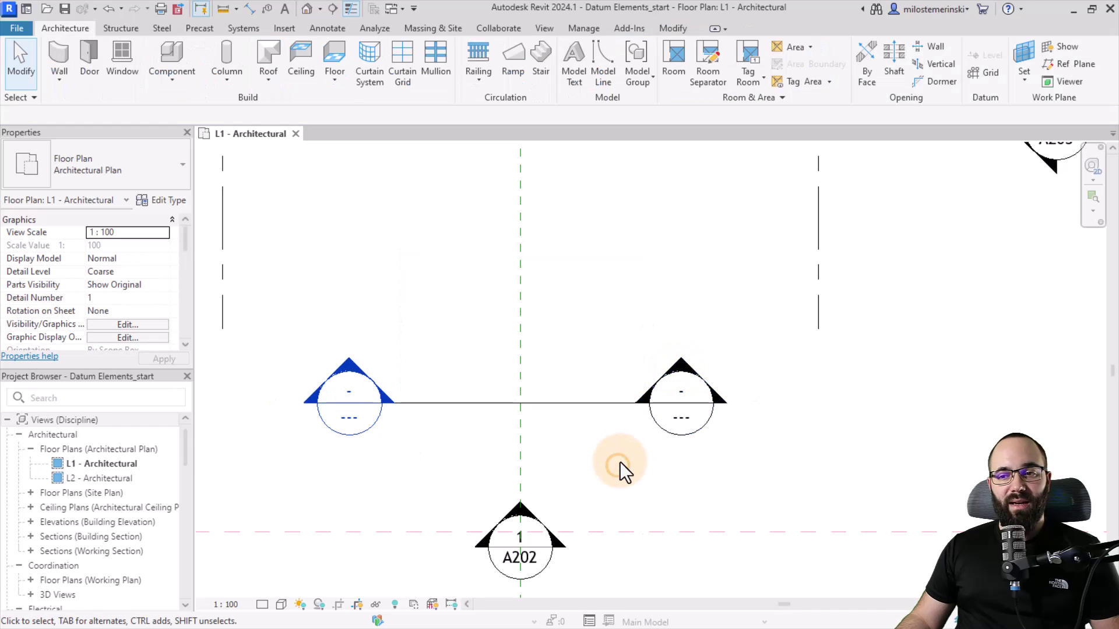
{"action": "double_click", "coordinate": [349, 369]}
{"action": "scroll", "coordinate": [432, 387], "scroll_direction": "up", "scroll_amount": 3}
{"action": "left_click", "coordinate": [548, 467]}
{"action": "left_click", "coordinate": [621, 432]}
{"action": "scroll", "coordinate": [622, 432], "scroll_direction": "up", "scroll_amount": 2}
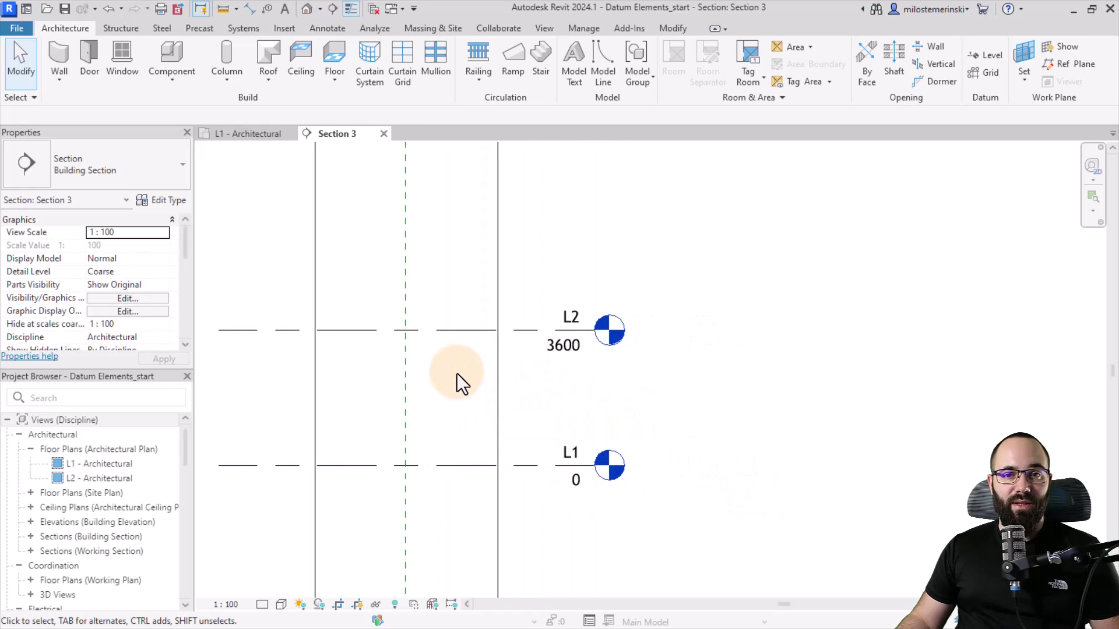
{"action": "left_click", "coordinate": [384, 134]}
- Remove and then restore the head on the upper section's left end
{"action": "scroll", "coordinate": [448, 384], "scroll_direction": "down", "scroll_amount": 2}
{"action": "scroll", "coordinate": [450, 295], "scroll_direction": "up", "scroll_amount": 2}
{"action": "left_click", "coordinate": [418, 312]}
{"action": "scroll", "coordinate": [444, 311], "scroll_direction": "up", "scroll_amount": 1}
{"action": "left_click", "coordinate": [444, 311]}
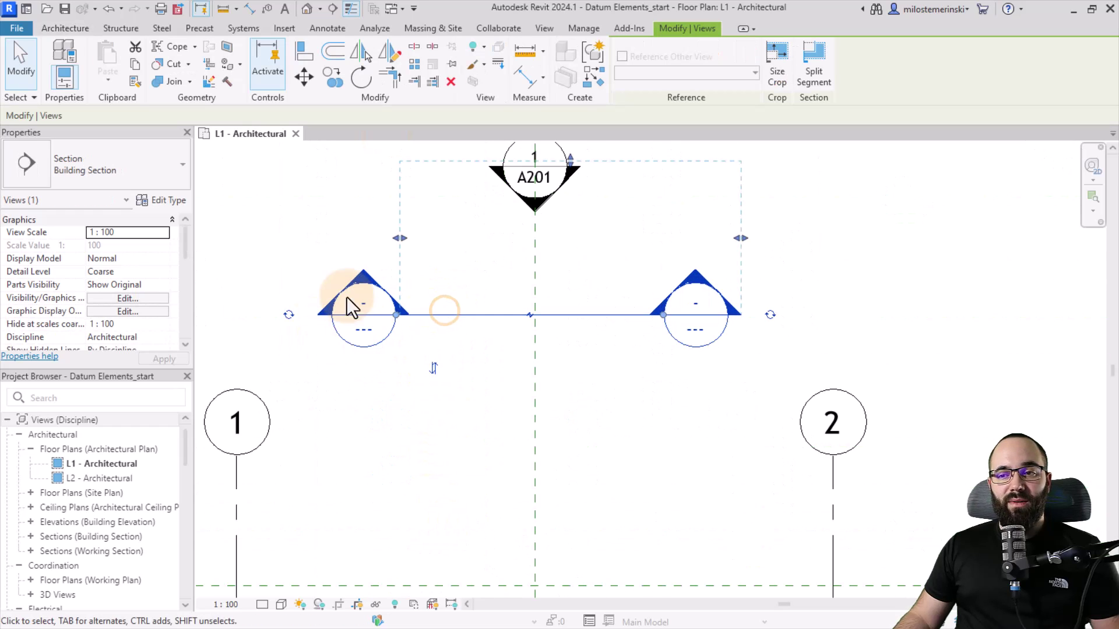
{"action": "left_click", "coordinate": [288, 316]}
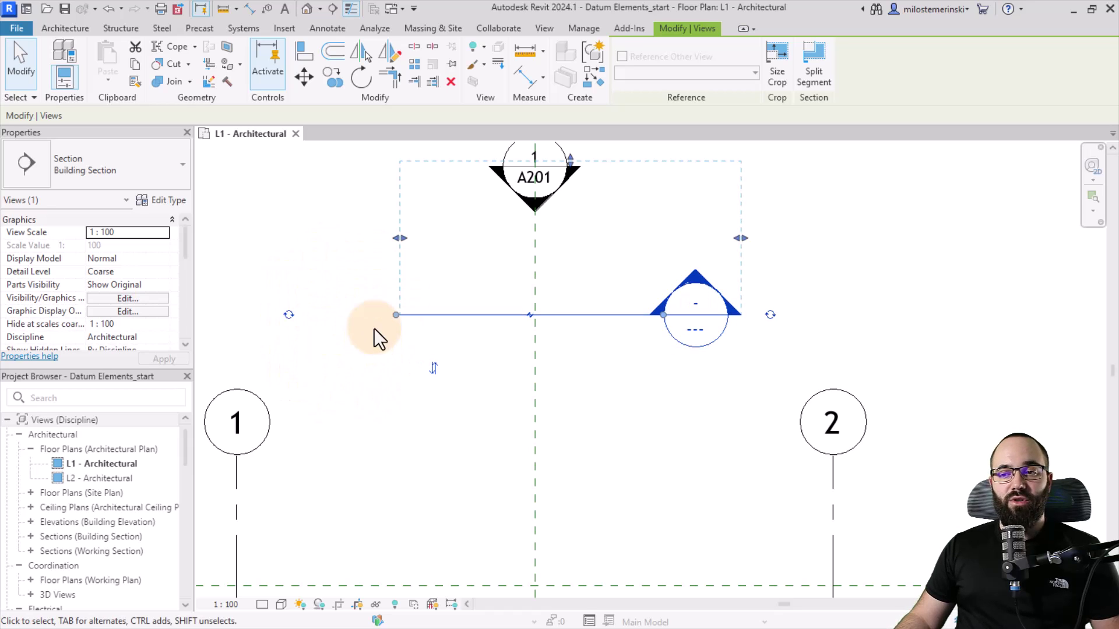
{"action": "left_click", "coordinate": [290, 315]}
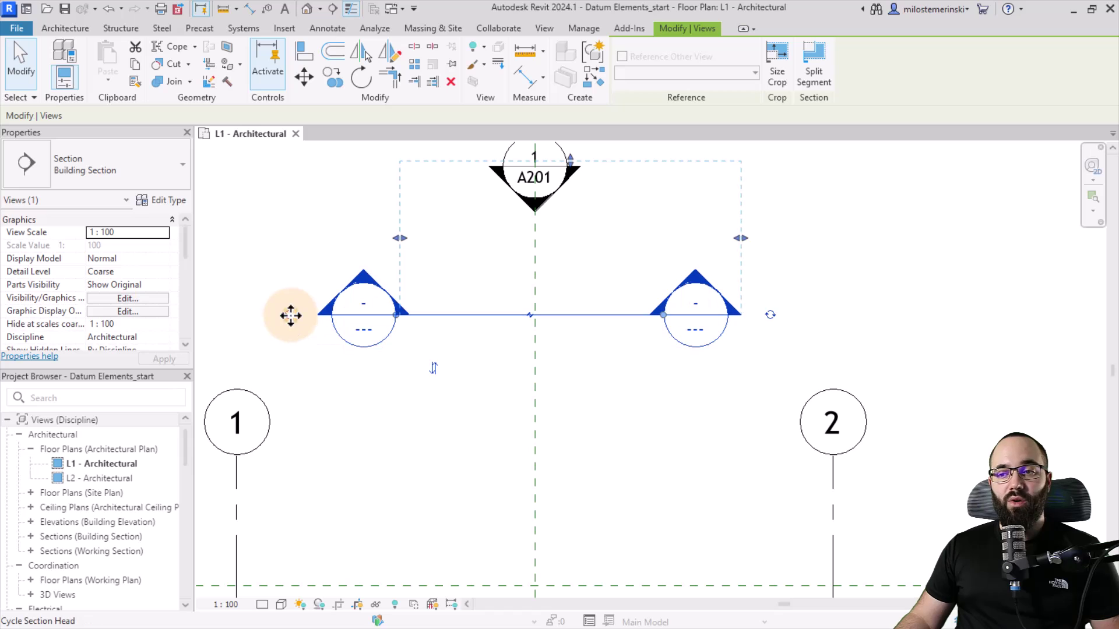
{"action": "left_click", "coordinate": [449, 430]}
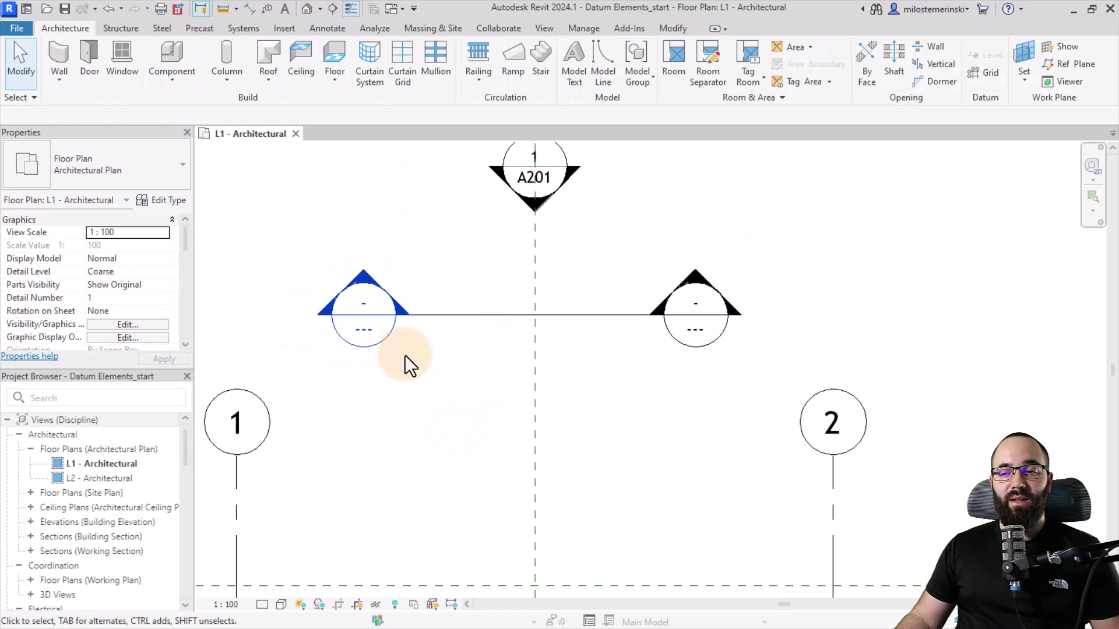
{"action": "middle_click_drag", "start_coordinate": [431, 359], "coordinate": [491, 371]}
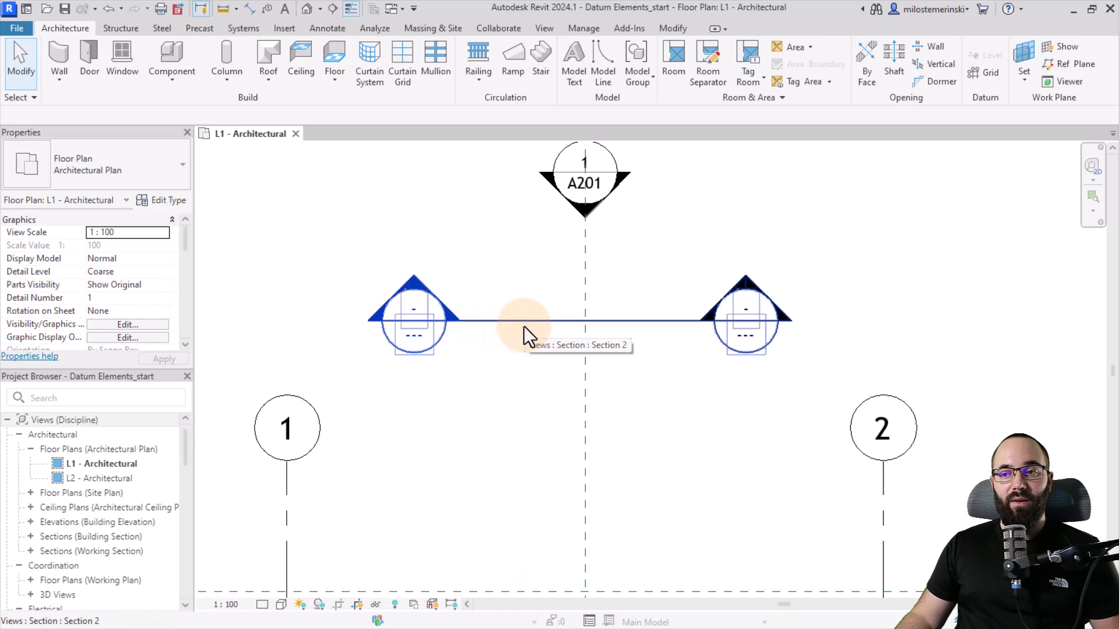
- Bring up the upper section's type properties and its Section Tag type settings
{"action": "middle_click_drag", "start_coordinate": [507, 362], "coordinate": [655, 365]}
{"action": "left_click", "coordinate": [670, 318]}
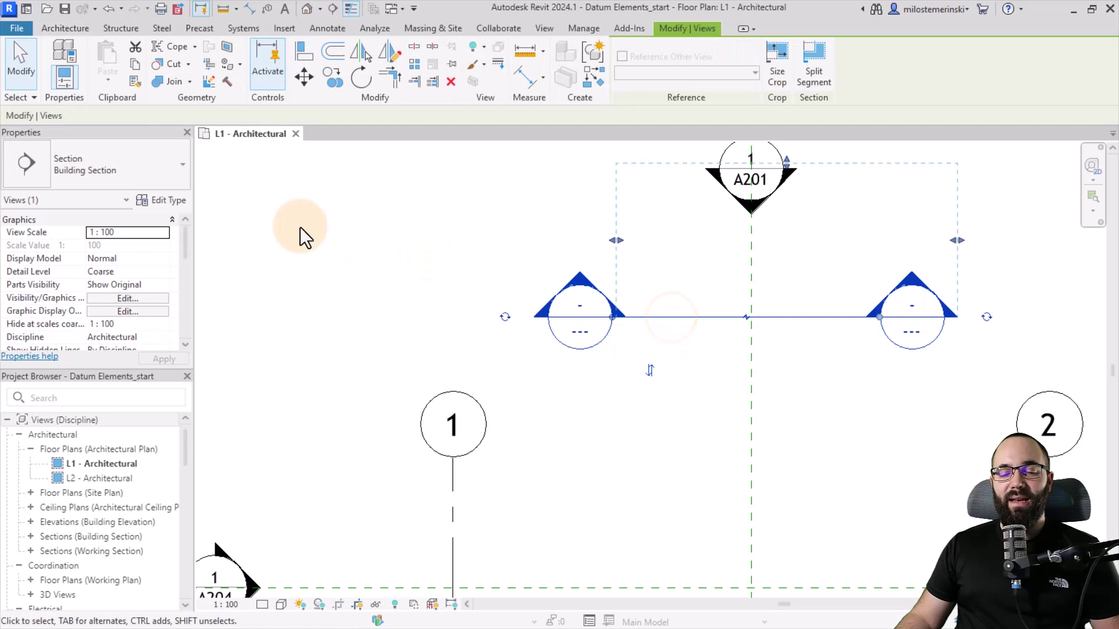
{"action": "left_click", "coordinate": [169, 201]}
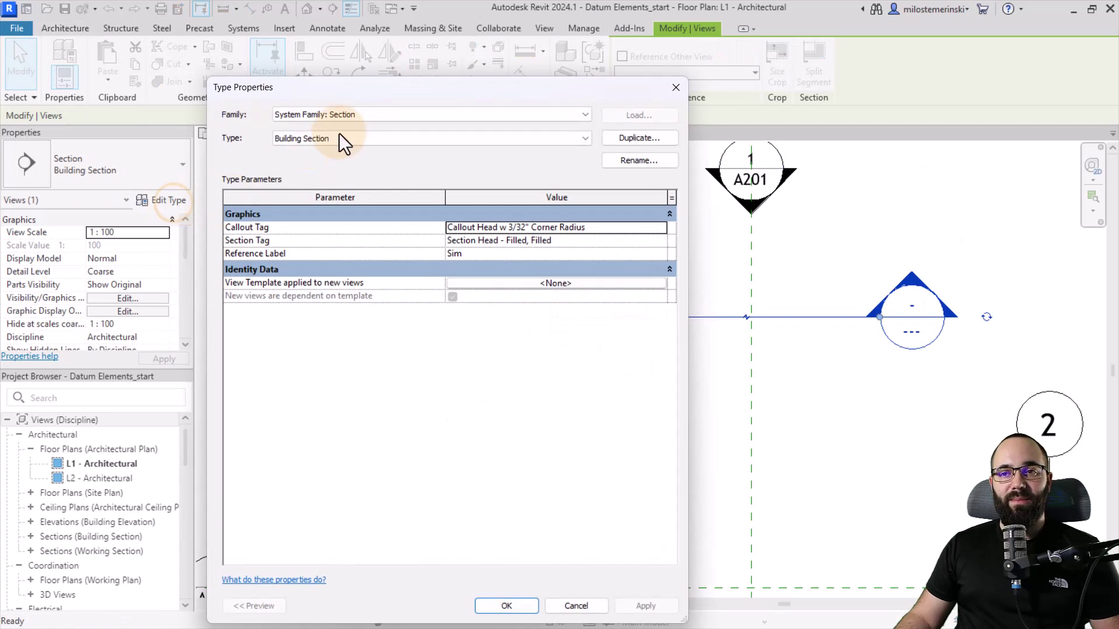
{"action": "left_click_drag", "start_coordinate": [366, 89], "coordinate": [202, 44]}
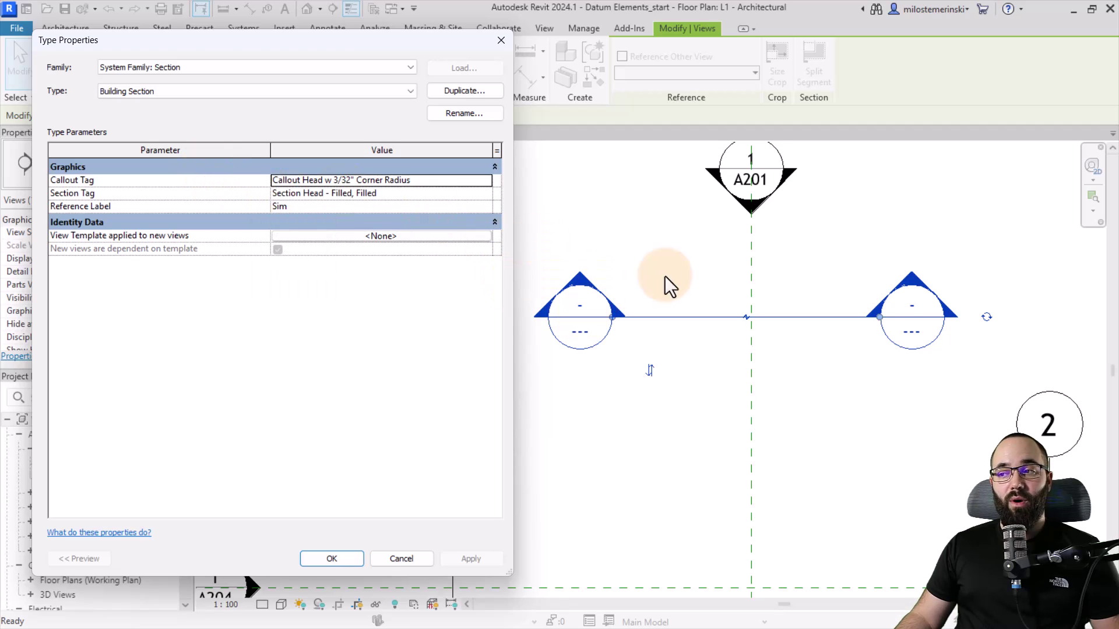
{"action": "left_click", "coordinate": [458, 194]}
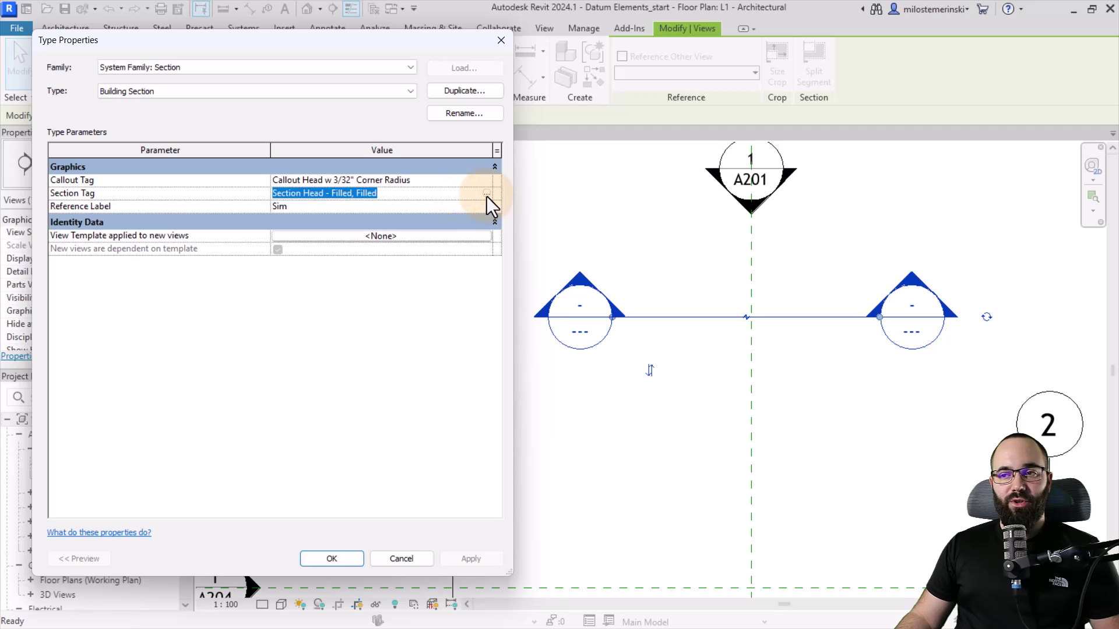
{"action": "left_click", "coordinate": [486, 194]}
{"action": "left_click_drag", "start_coordinate": [283, 36], "coordinate": [299, 58]}
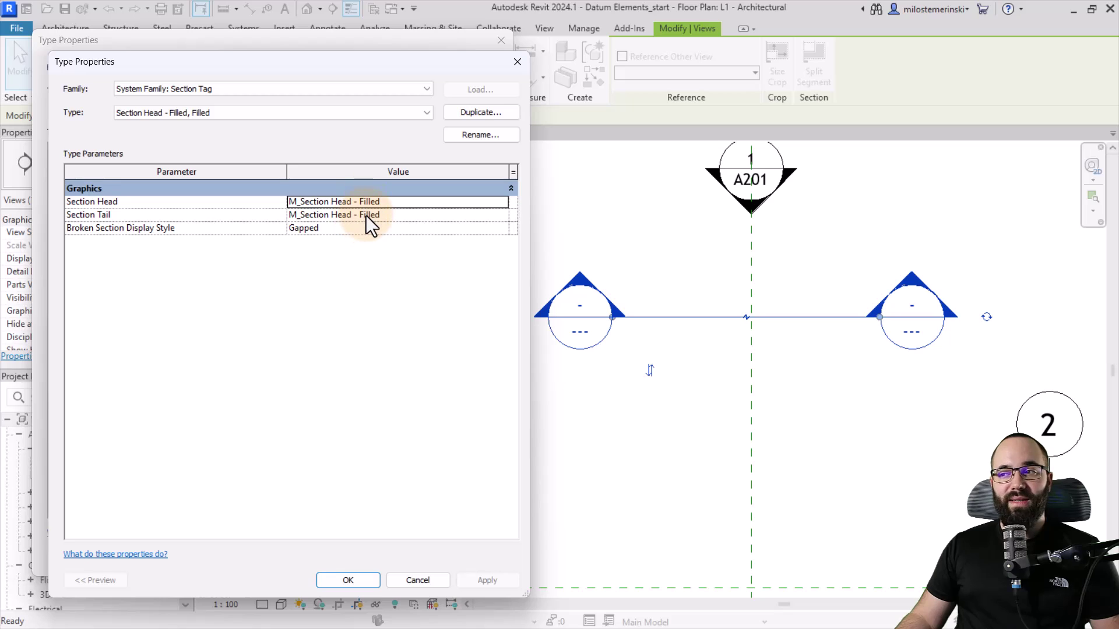
{"action": "left_click", "coordinate": [503, 204]}
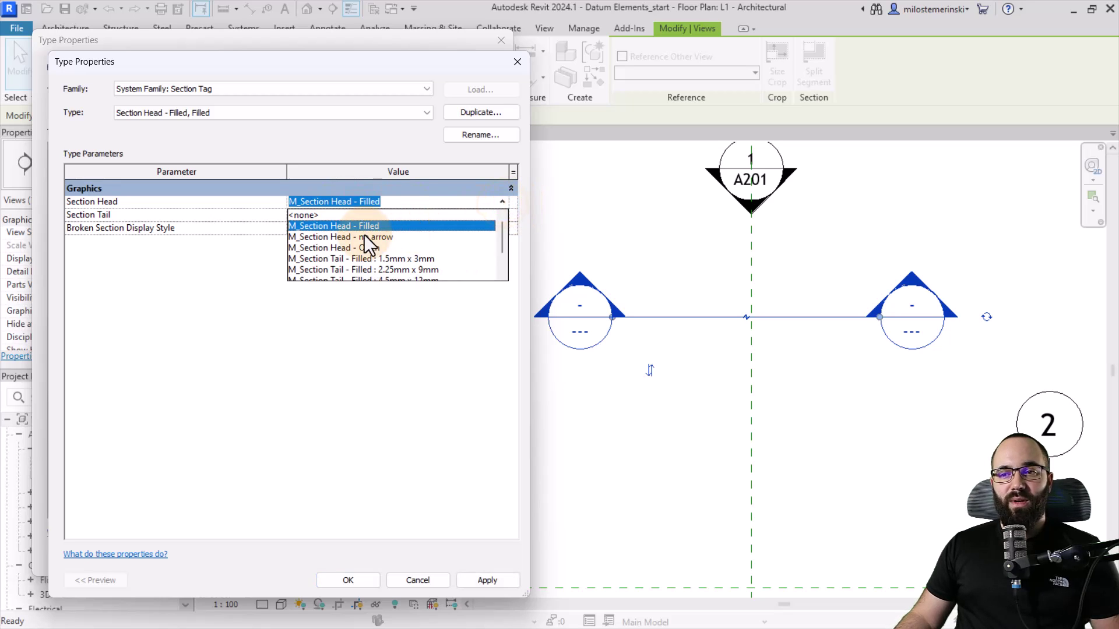
{"action": "left_click", "coordinate": [332, 237]}
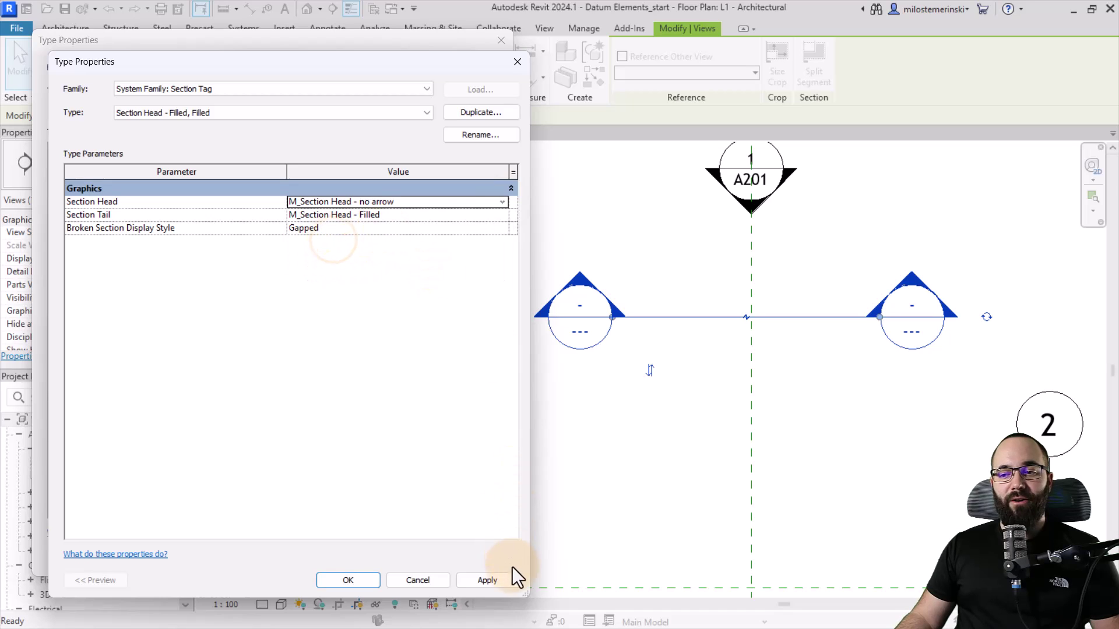
{"action": "left_click", "coordinate": [487, 580]}
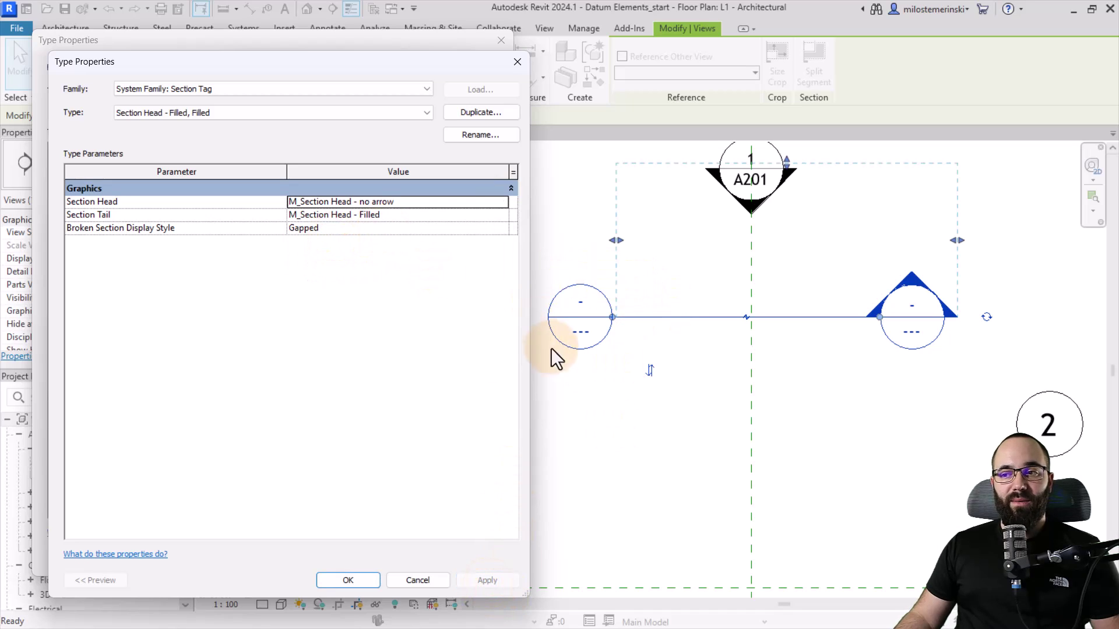
{"action": "left_click", "coordinate": [509, 201]}
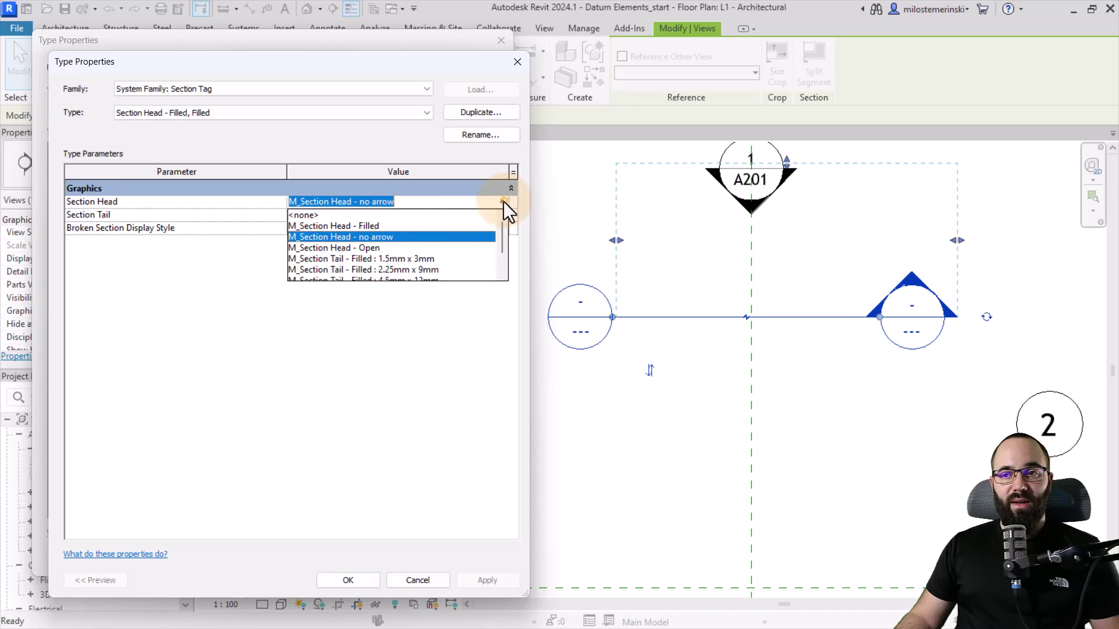
{"action": "left_click", "coordinate": [358, 248]}
{"action": "left_click", "coordinate": [514, 581]}
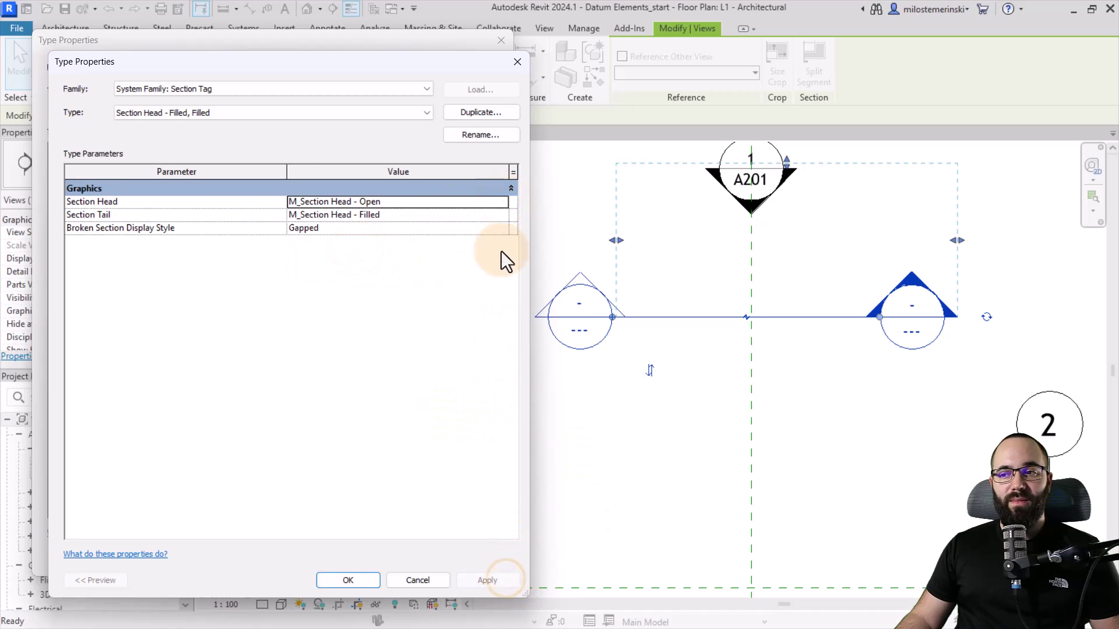
{"action": "left_click", "coordinate": [502, 201]}
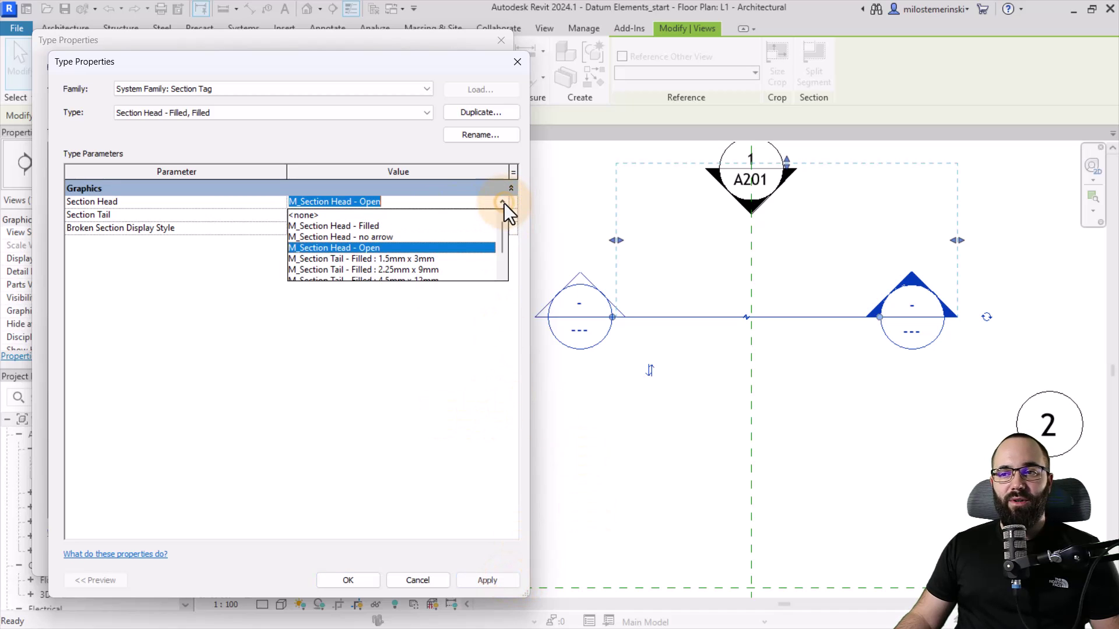
{"action": "left_click", "coordinate": [453, 226]}
{"action": "left_click", "coordinate": [487, 579]}
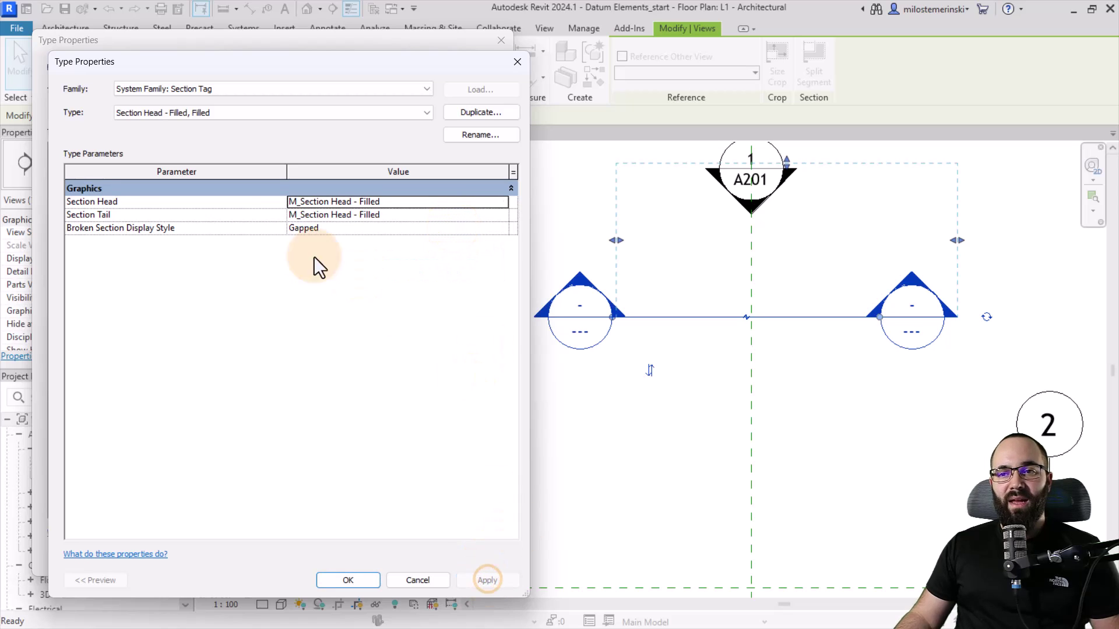
{"action": "left_click", "coordinate": [503, 215]}
{"action": "scroll", "coordinate": [431, 260], "scroll_direction": "down", "scroll_amount": 1}
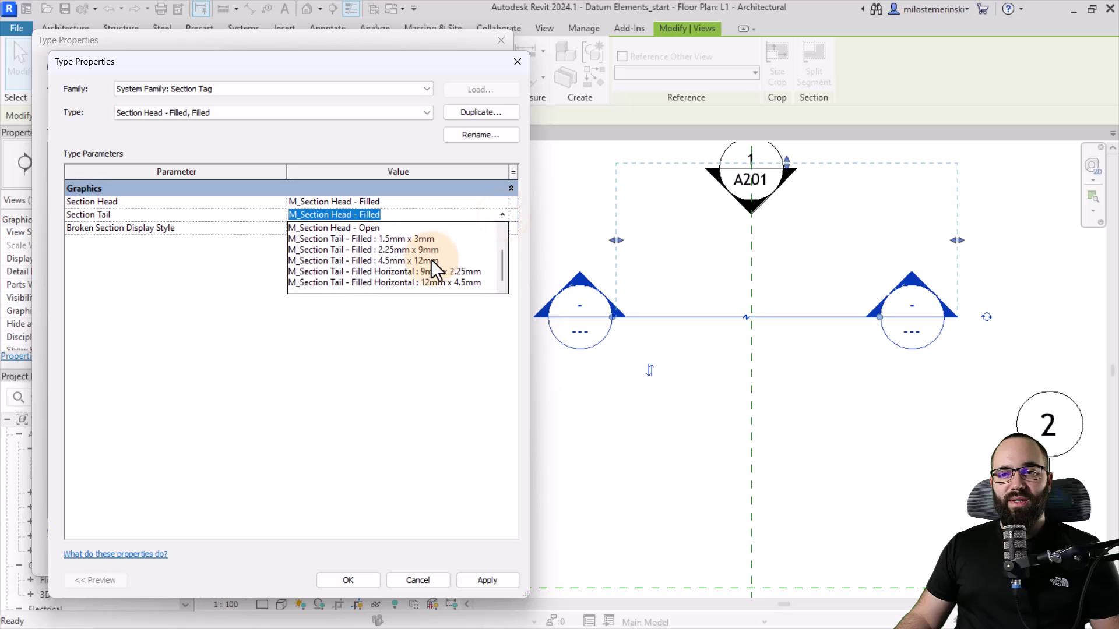
{"action": "left_click", "coordinate": [373, 240]}
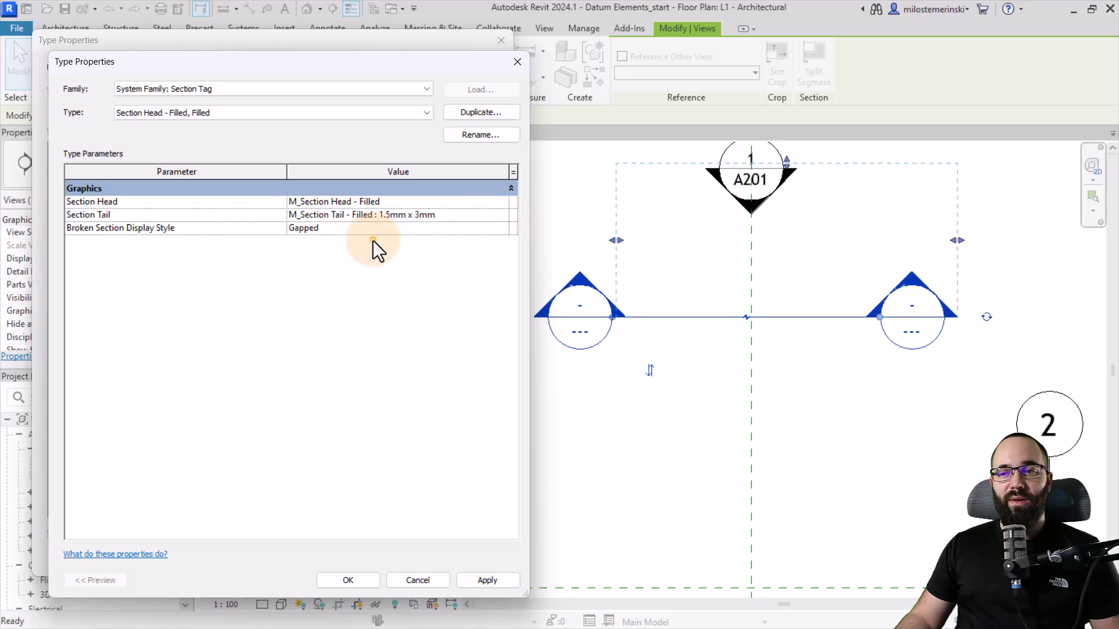
{"action": "left_click", "coordinate": [494, 579]}
{"action": "left_click", "coordinate": [501, 216]}
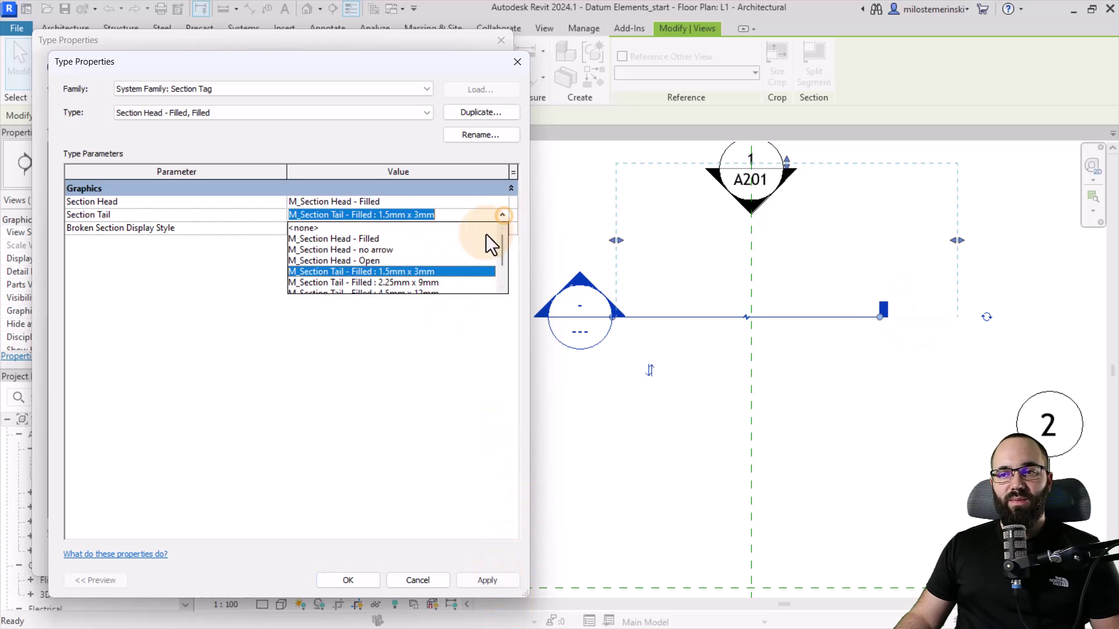
{"action": "left_click", "coordinate": [435, 283]}
{"action": "left_click", "coordinate": [489, 580]}
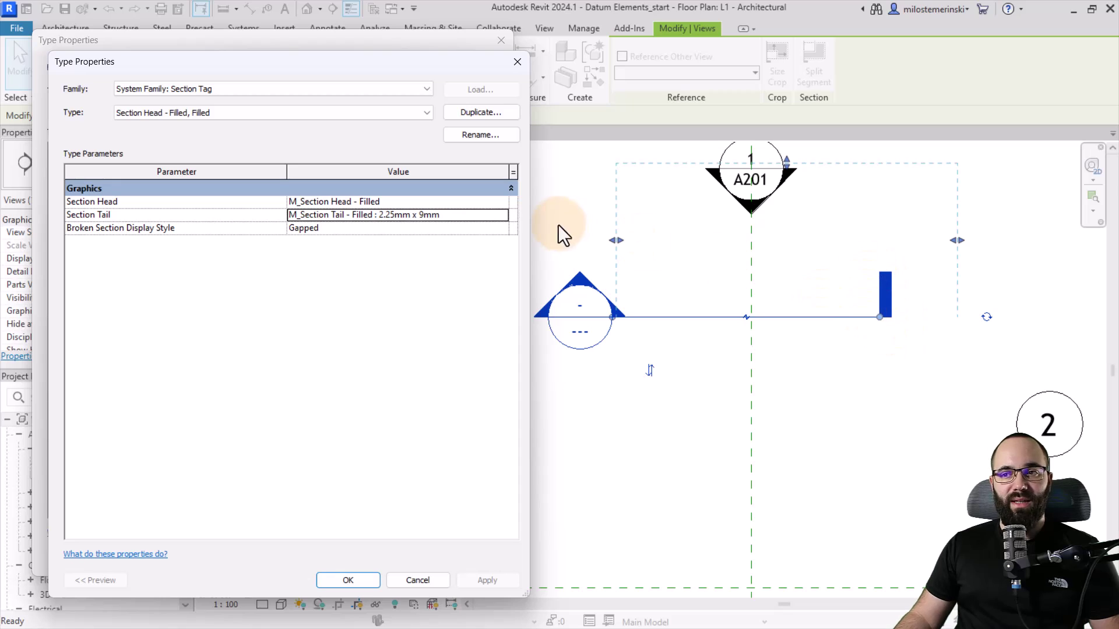
{"action": "left_click", "coordinate": [502, 219]}
{"action": "left_click", "coordinate": [418, 261]}
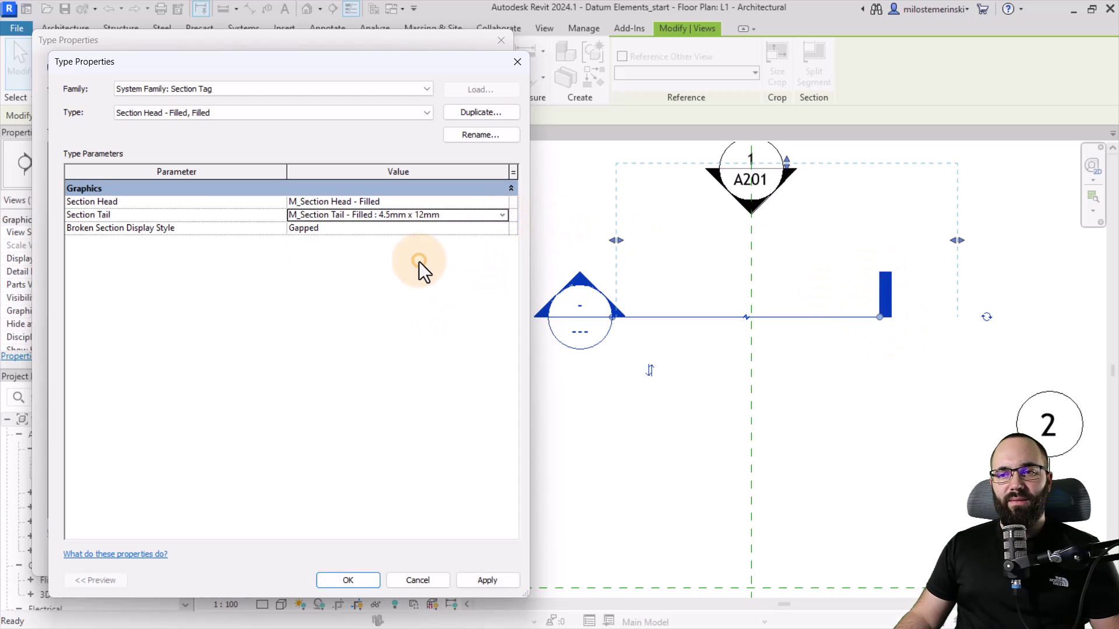
{"action": "left_click", "coordinate": [486, 577]}
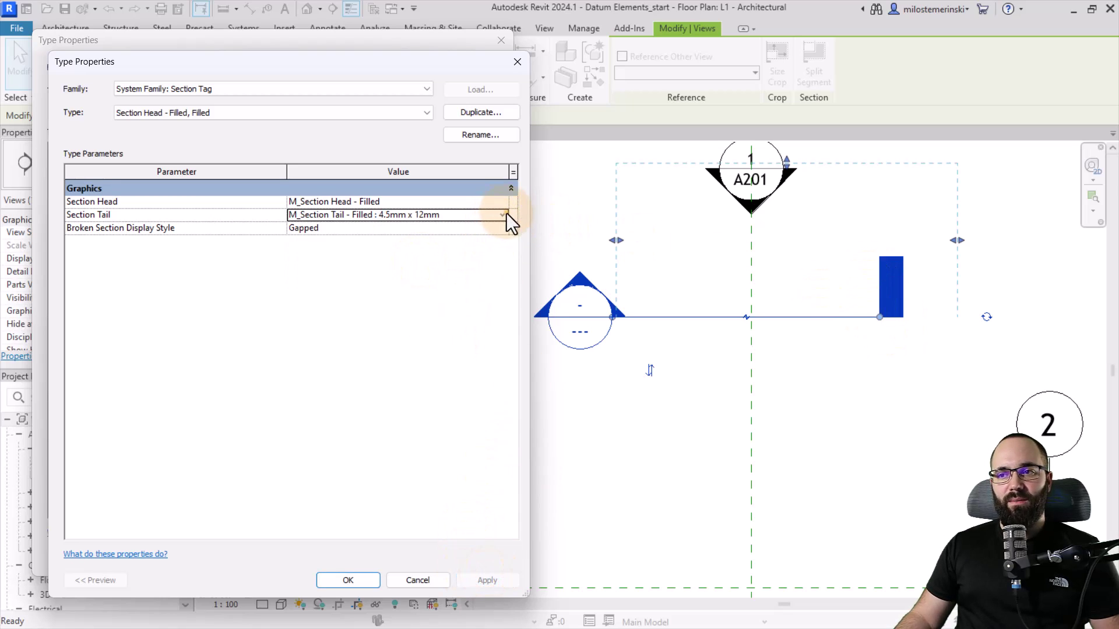
{"action": "left_click", "coordinate": [504, 214]}
{"action": "scroll", "coordinate": [463, 263], "scroll_direction": "down", "scroll_amount": 1}
{"action": "left_click", "coordinate": [449, 271]}
{"action": "left_click", "coordinate": [487, 580]}
{"action": "left_click", "coordinate": [502, 216]}
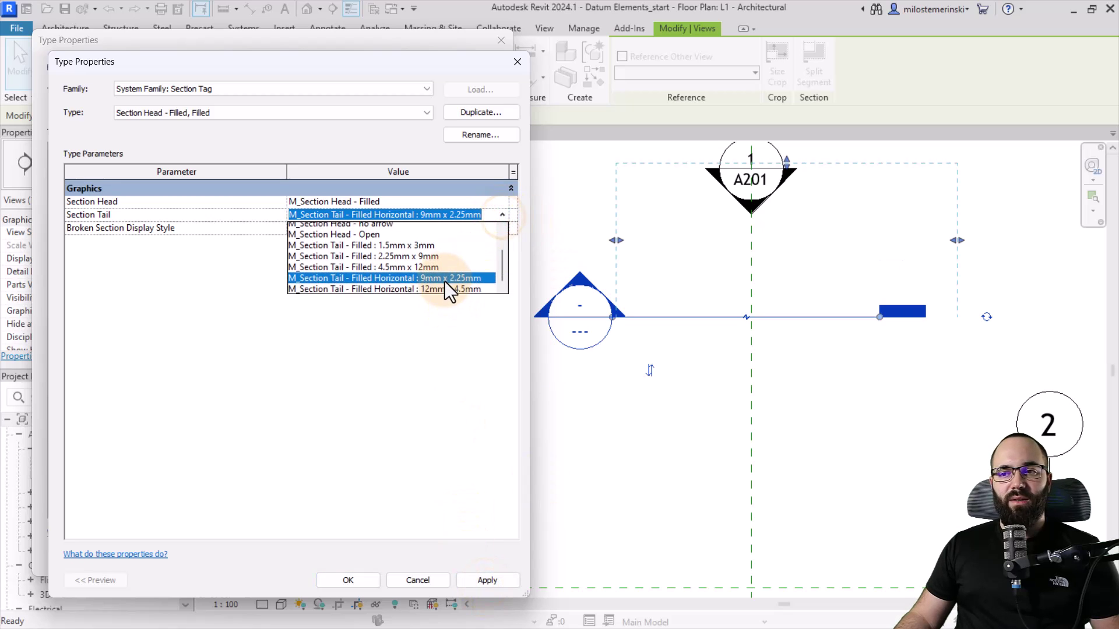
{"action": "left_click", "coordinate": [444, 285]}
{"action": "left_click", "coordinate": [487, 580]}
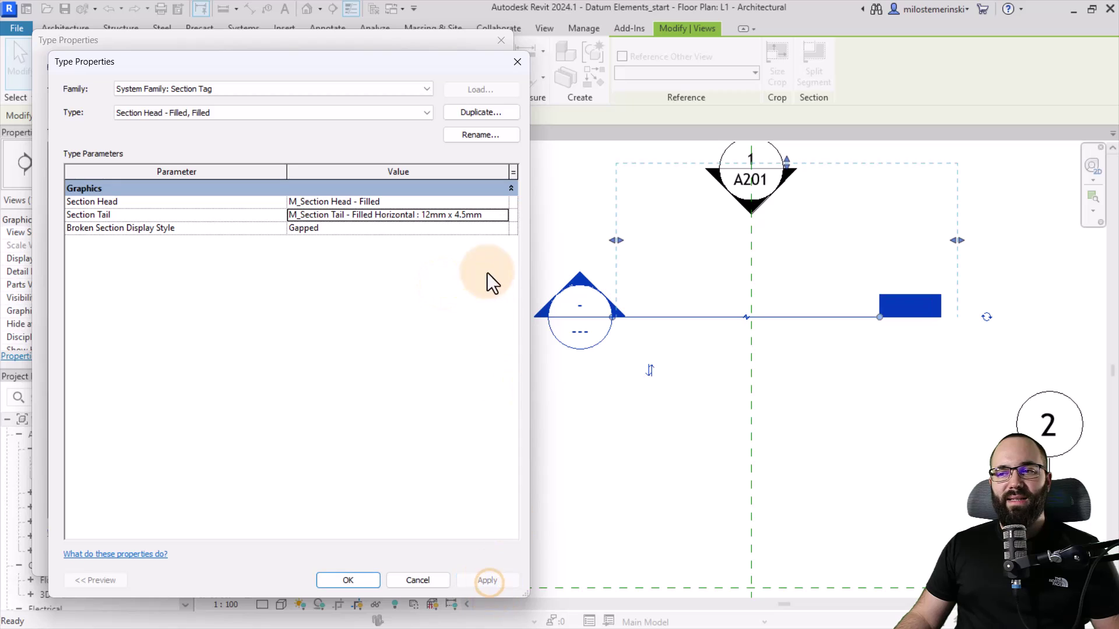
{"action": "left_click", "coordinate": [499, 216]}
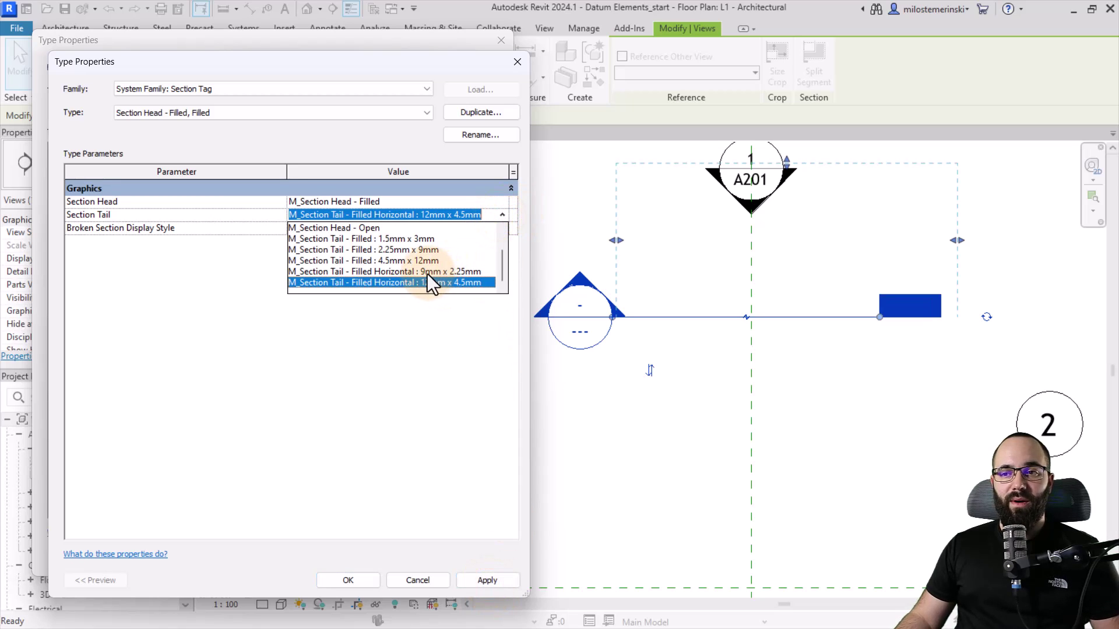
{"action": "scroll", "coordinate": [415, 272], "scroll_direction": "up", "scroll_amount": 1}
{"action": "scroll", "coordinate": [411, 276], "scroll_direction": "down", "scroll_amount": 1}
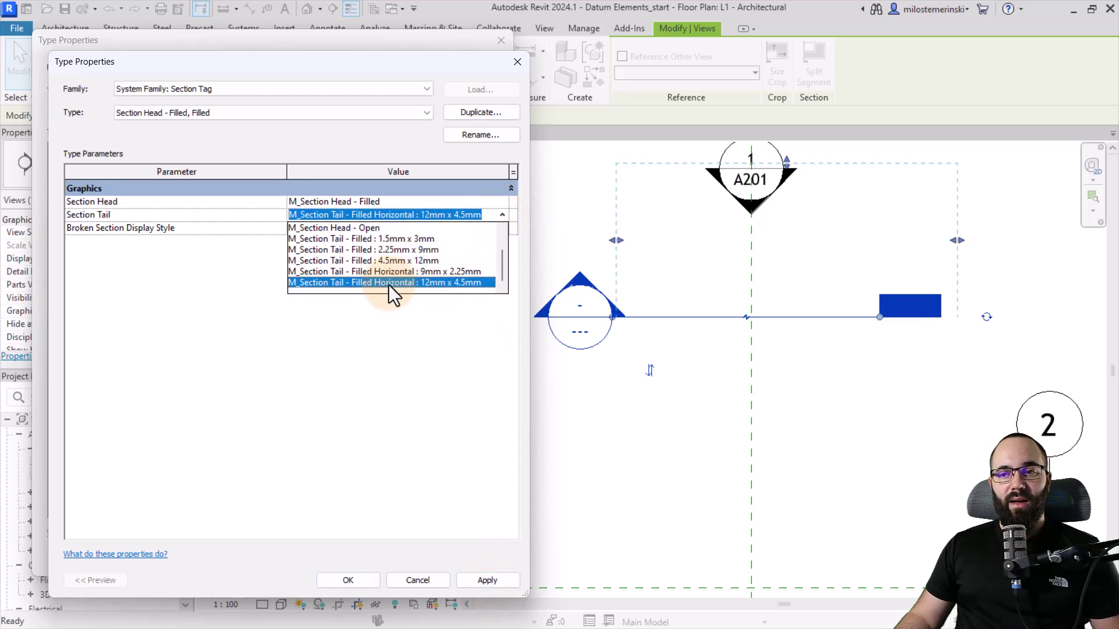
{"action": "scroll", "coordinate": [389, 284], "scroll_direction": "up", "scroll_amount": 1}
{"action": "left_click", "coordinate": [379, 241]}
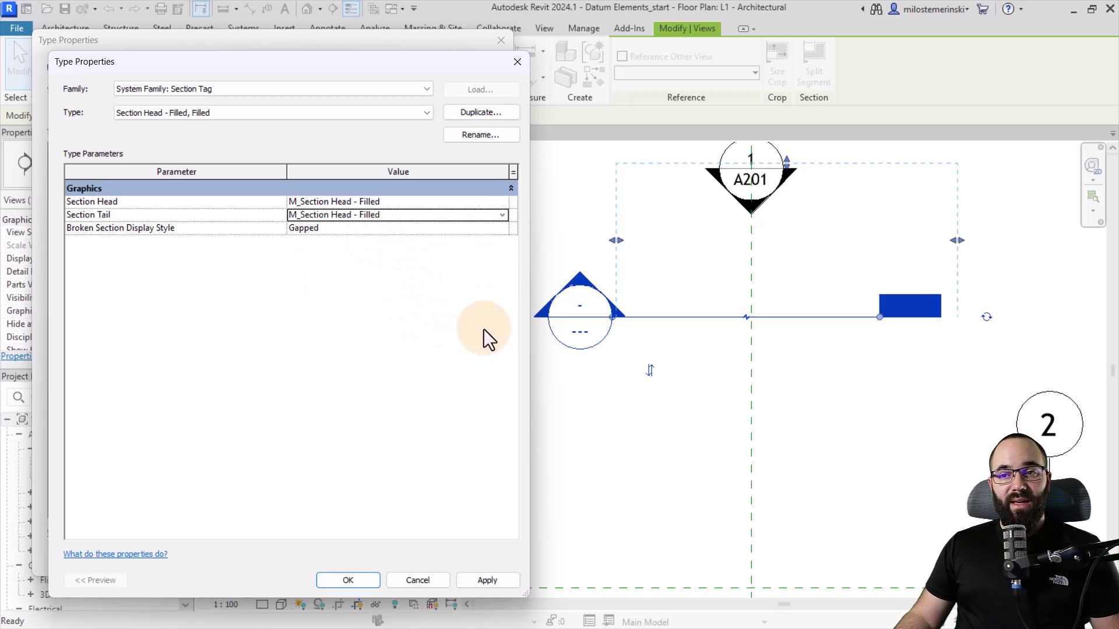
{"action": "left_click", "coordinate": [487, 580]}
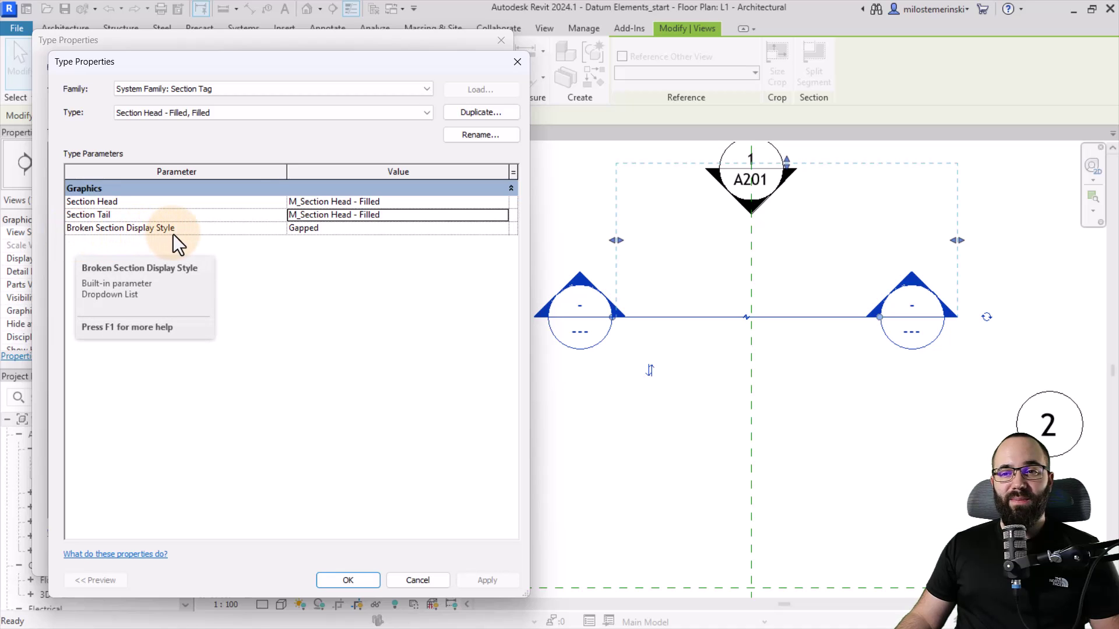
- Close the tag and section dialogs unchanged, then break the section line with a middle gap
{"action": "left_click", "coordinate": [499, 230]}
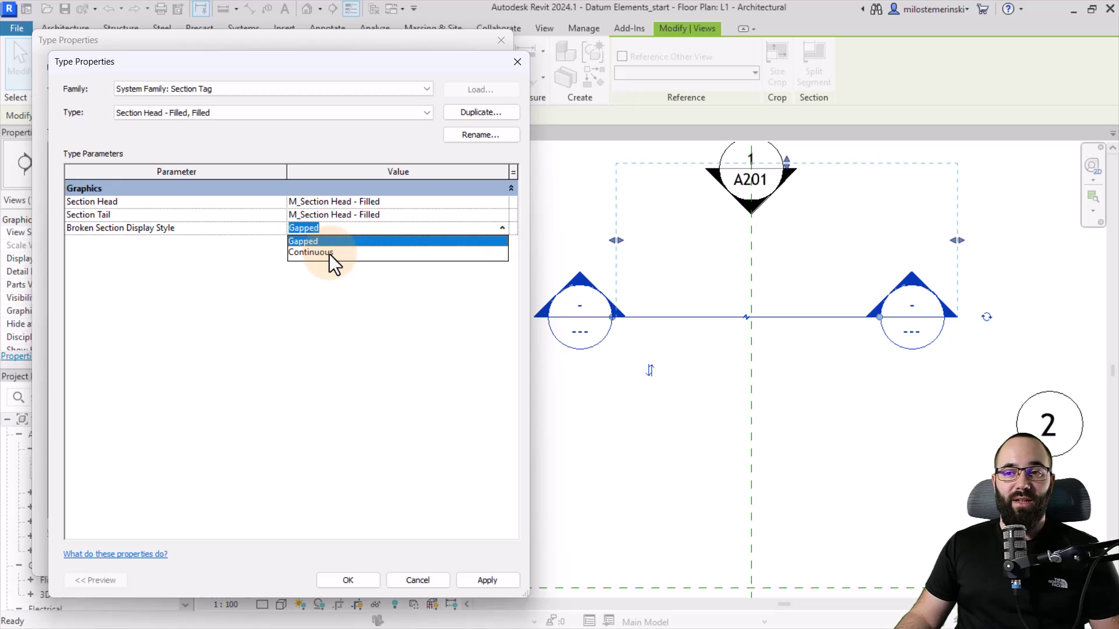
{"action": "left_click", "coordinate": [415, 581]}
{"action": "left_click", "coordinate": [418, 582]}
{"action": "left_click", "coordinate": [414, 559]}
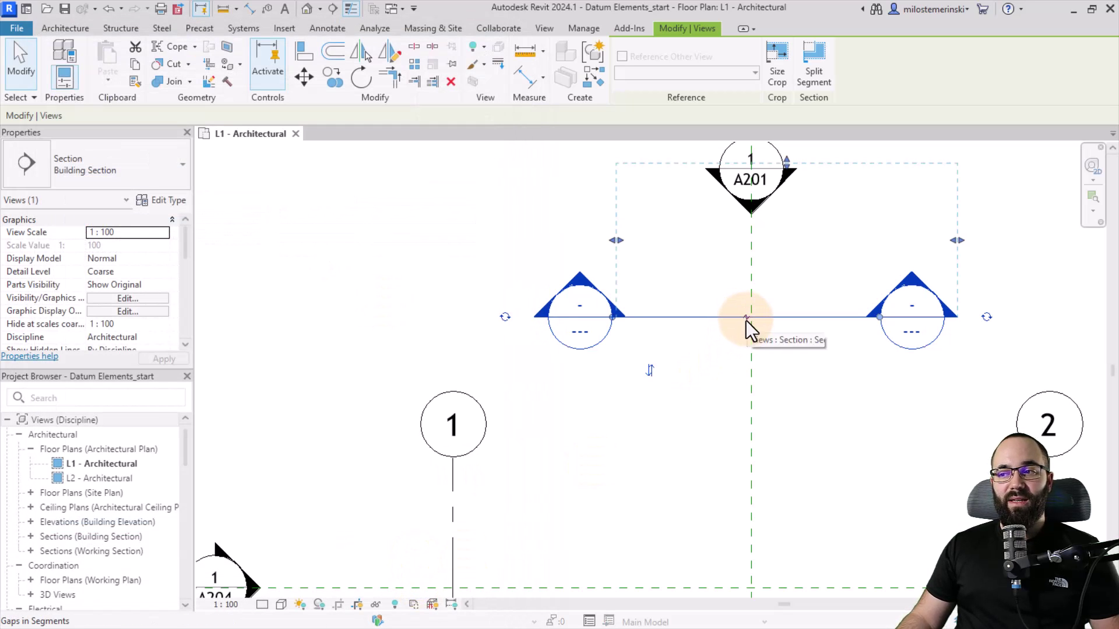
{"action": "left_click", "coordinate": [746, 318]}
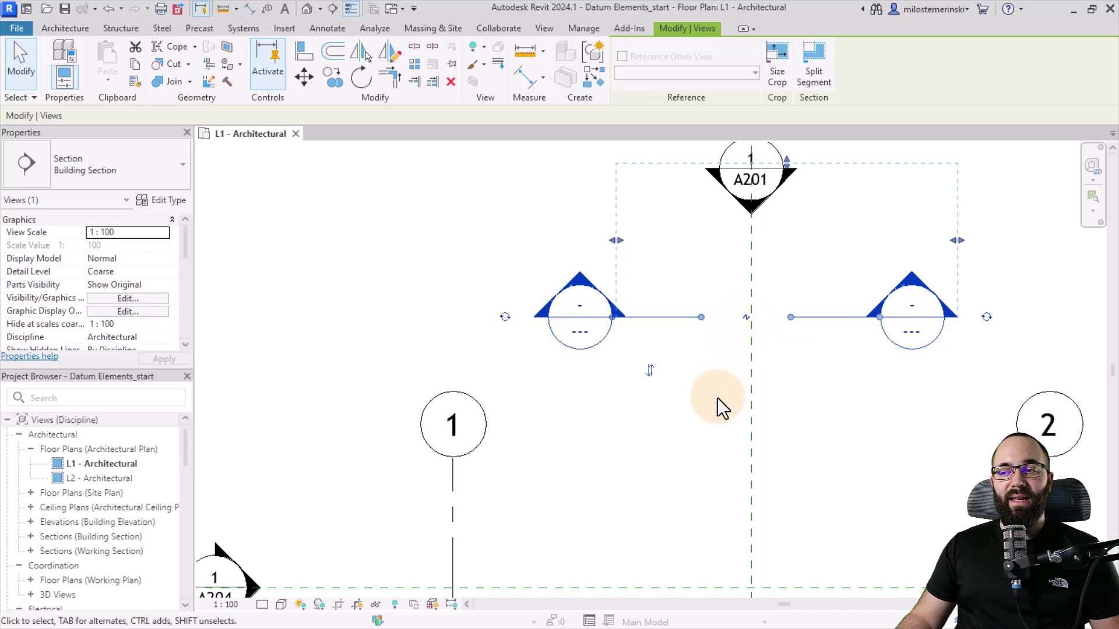
- Set the section tag's Broken Section Display Style to Continuous and apply it
{"action": "left_click", "coordinate": [168, 204]}
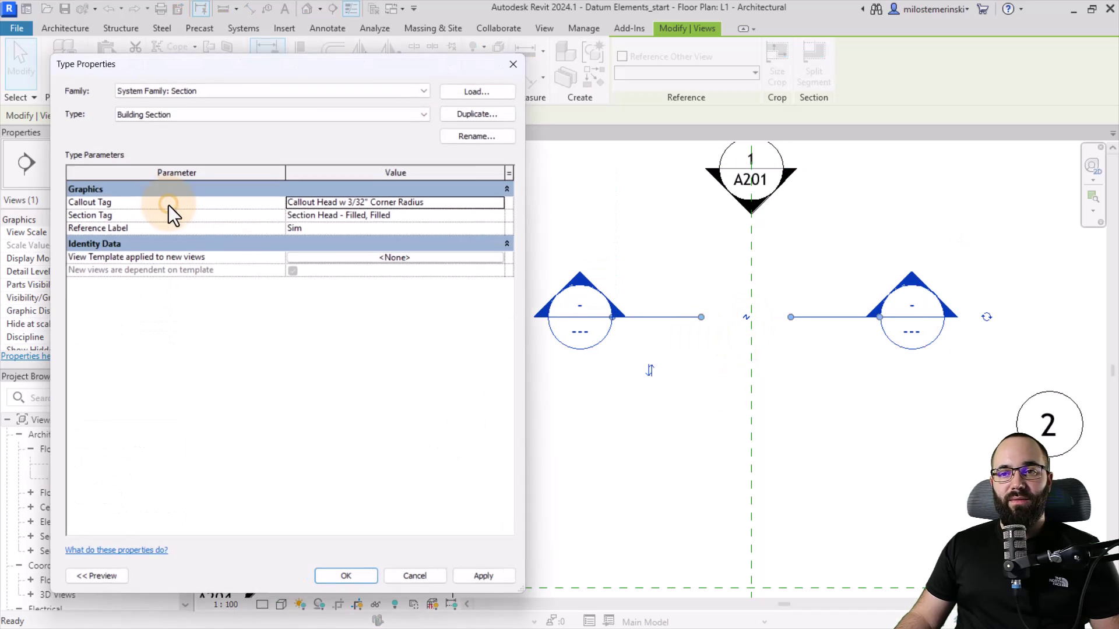
{"action": "left_click", "coordinate": [453, 216]}
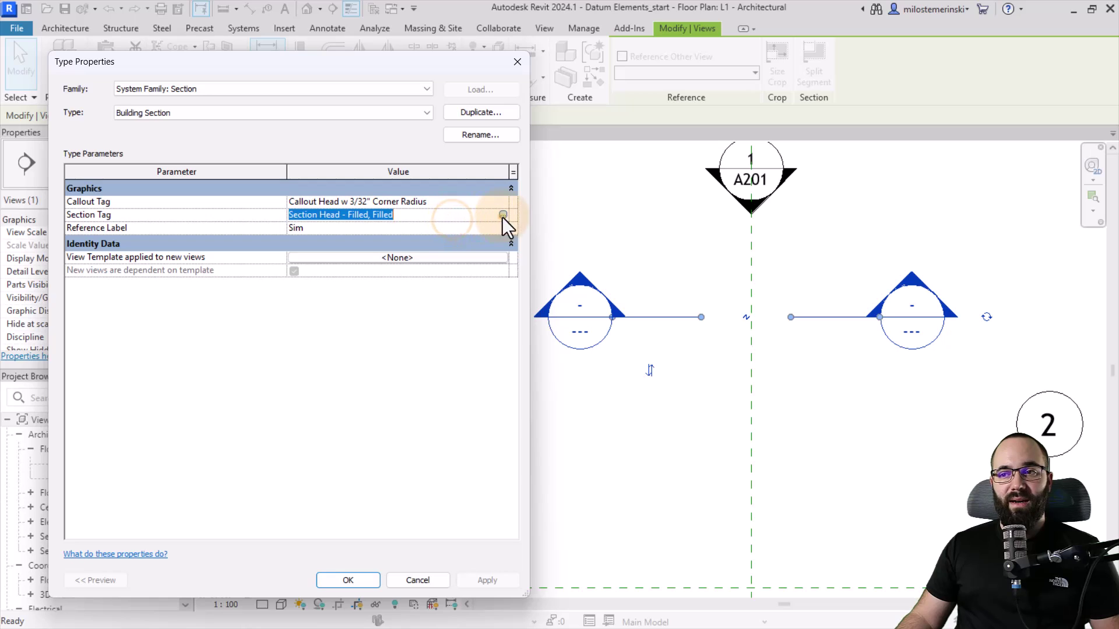
{"action": "left_click", "coordinate": [502, 215]}
{"action": "left_click", "coordinate": [413, 228]}
{"action": "left_click", "coordinate": [501, 228]}
{"action": "left_click", "coordinate": [350, 252]}
{"action": "left_click", "coordinate": [487, 581]}
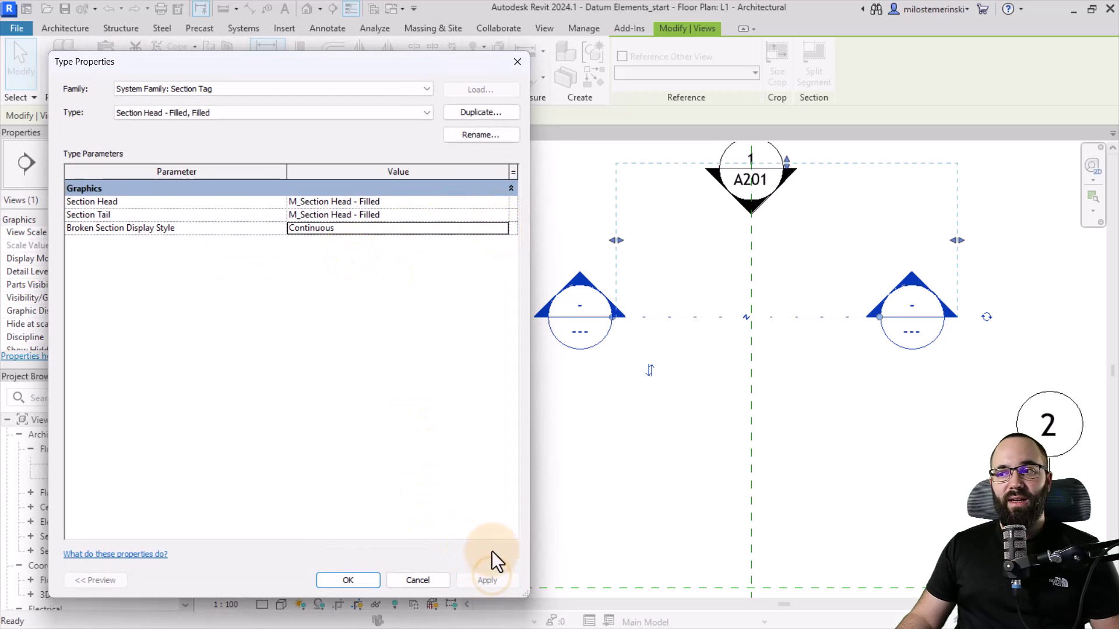
{"action": "left_click", "coordinate": [666, 320]}
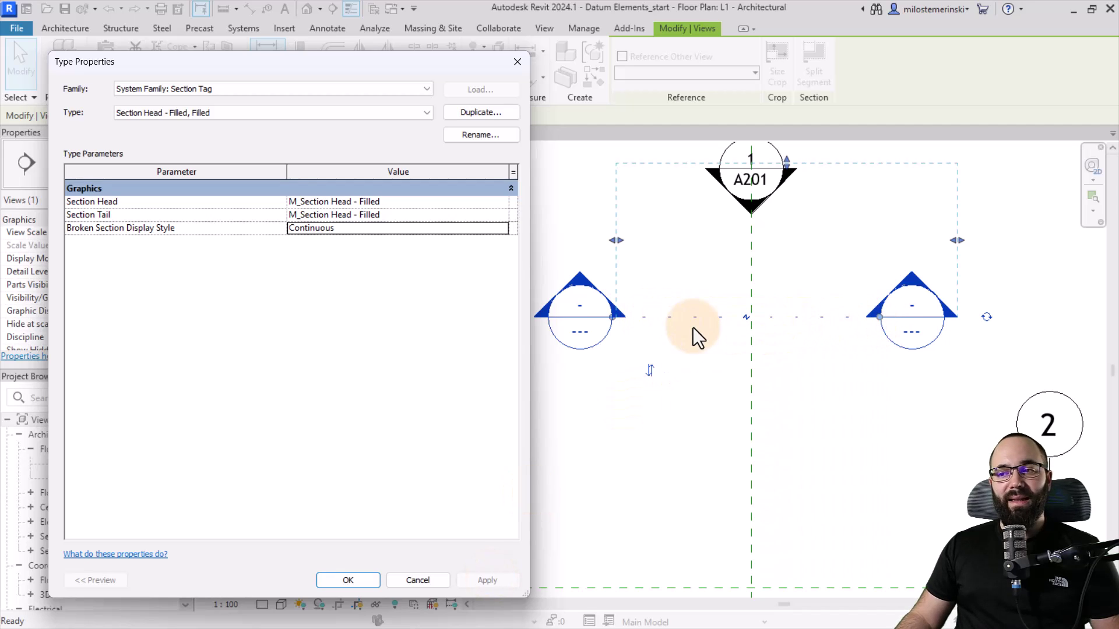
- Switch the Broken Section Display Style back to Gapped and apply
{"action": "left_click", "coordinate": [501, 236]}
{"action": "left_click", "coordinate": [328, 242]}
{"action": "left_click", "coordinate": [496, 580]}
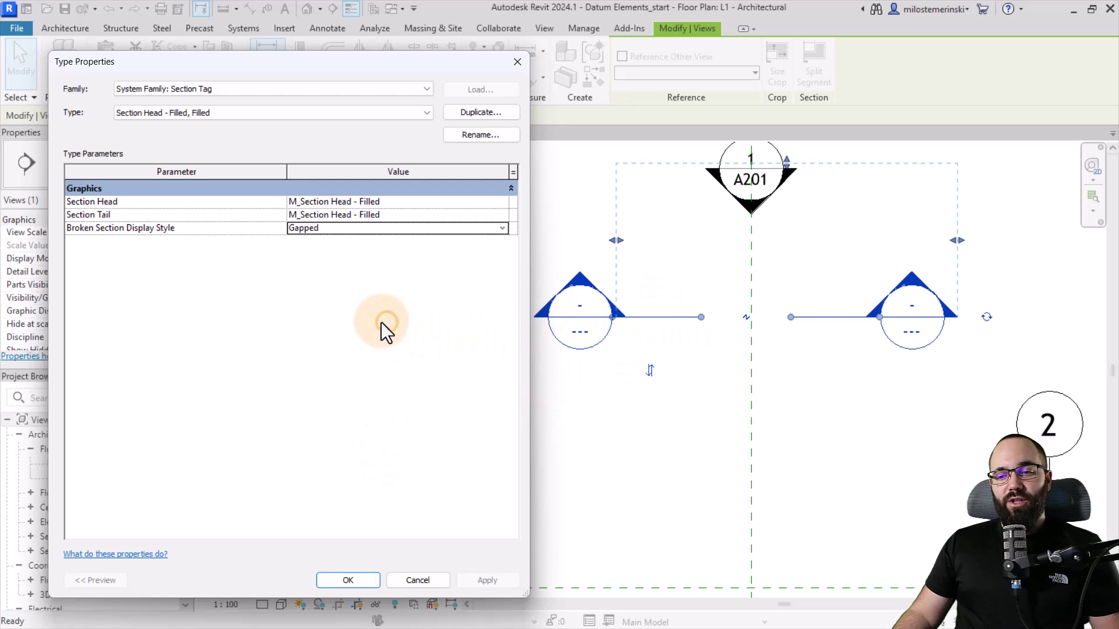
- Duplicate the Building Section type as 'New Building Section'
{"action": "left_click", "coordinate": [431, 580]}
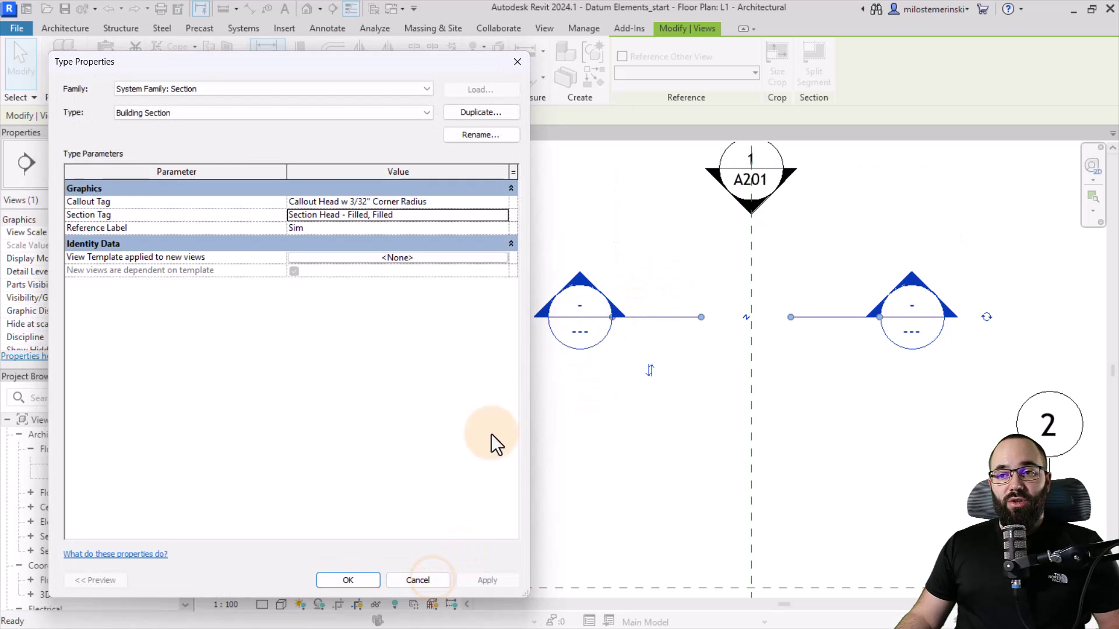
{"action": "left_click", "coordinate": [417, 579]}
{"action": "left_click", "coordinate": [690, 361]}
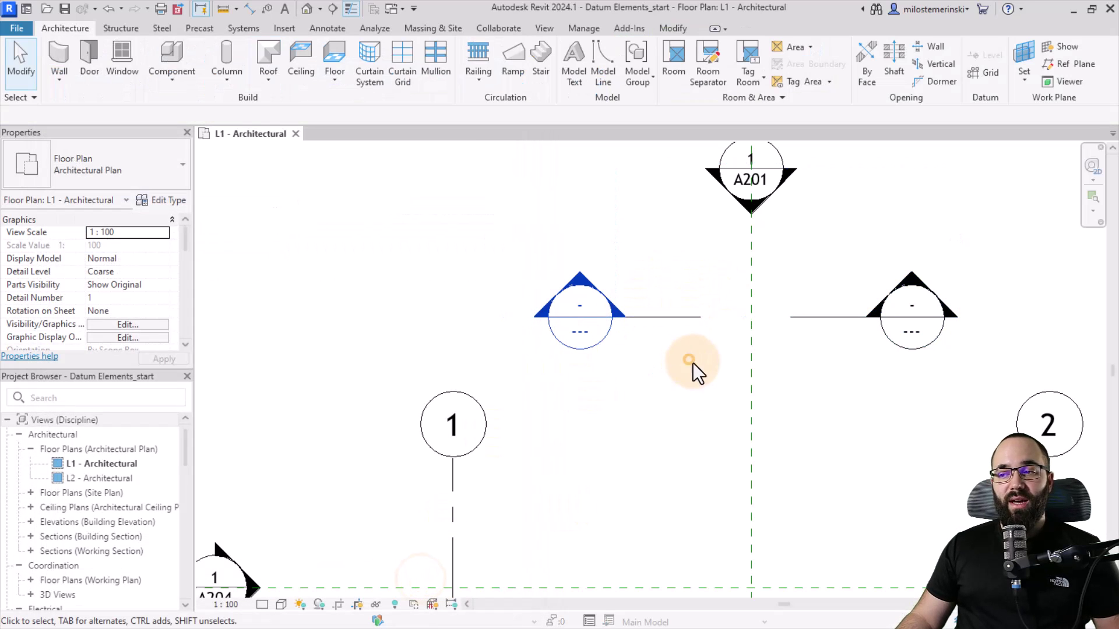
{"action": "left_click", "coordinate": [669, 321]}
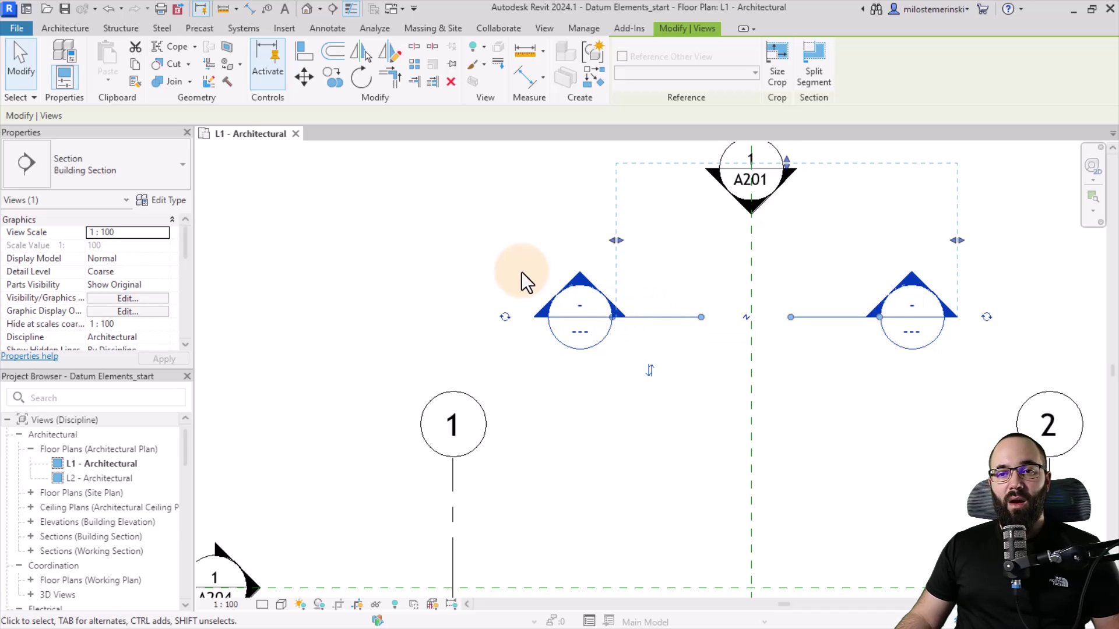
{"action": "left_click", "coordinate": [167, 199]}
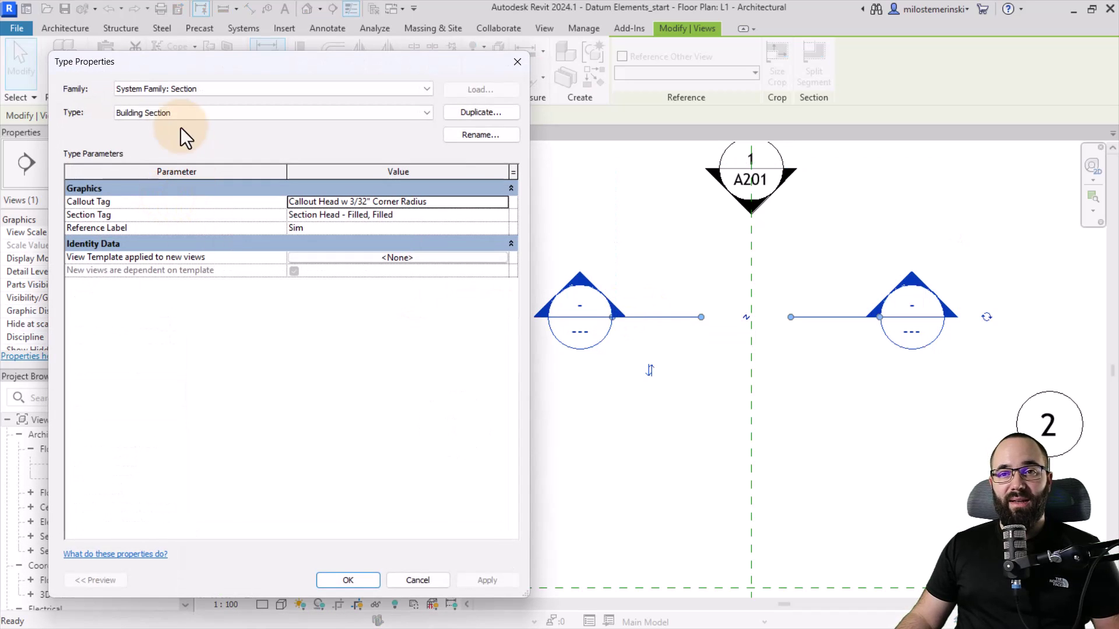
{"action": "left_click", "coordinate": [484, 112]}
{"action": "left_click", "coordinate": [499, 284]}
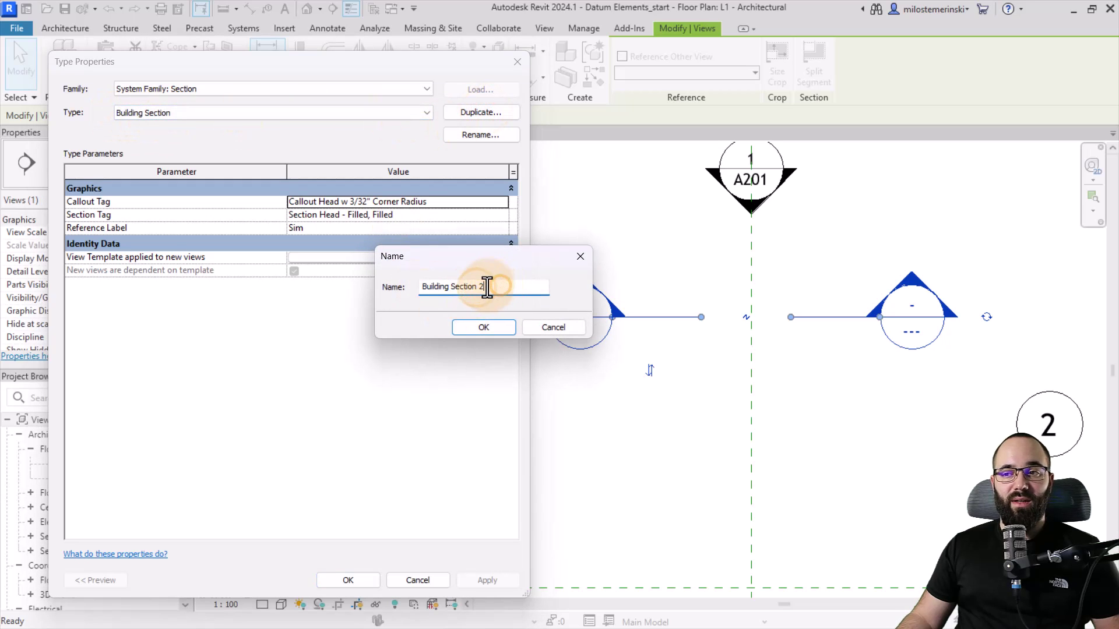
{"action": "left_click_drag", "start_coordinate": [489, 283], "coordinate": [477, 286]}
{"action": "key", "text": "BackSpace"}
{"action": "left_click", "coordinate": [426, 288]}
{"action": "type", "text": "New"}
{"action": "left_click", "coordinate": [470, 328]}
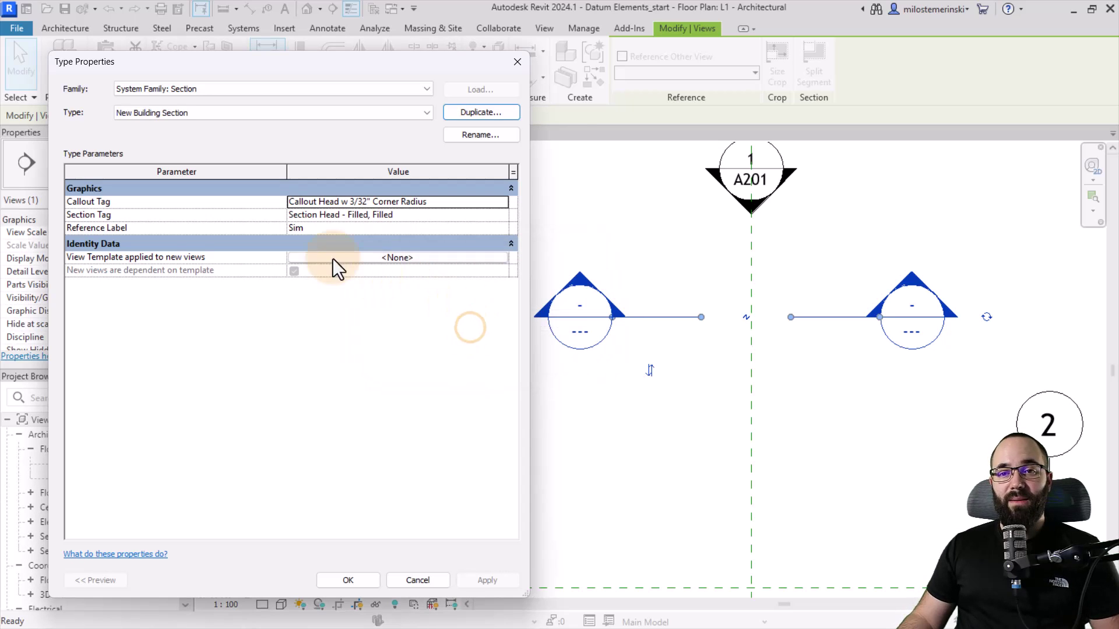
- Duplicate the section tag type as 'Section Head - Filled, Tail'
{"action": "left_click", "coordinate": [350, 215]}
{"action": "left_click", "coordinate": [503, 215]}
{"action": "left_click_drag", "start_coordinate": [172, 65], "coordinate": [182, 75]}
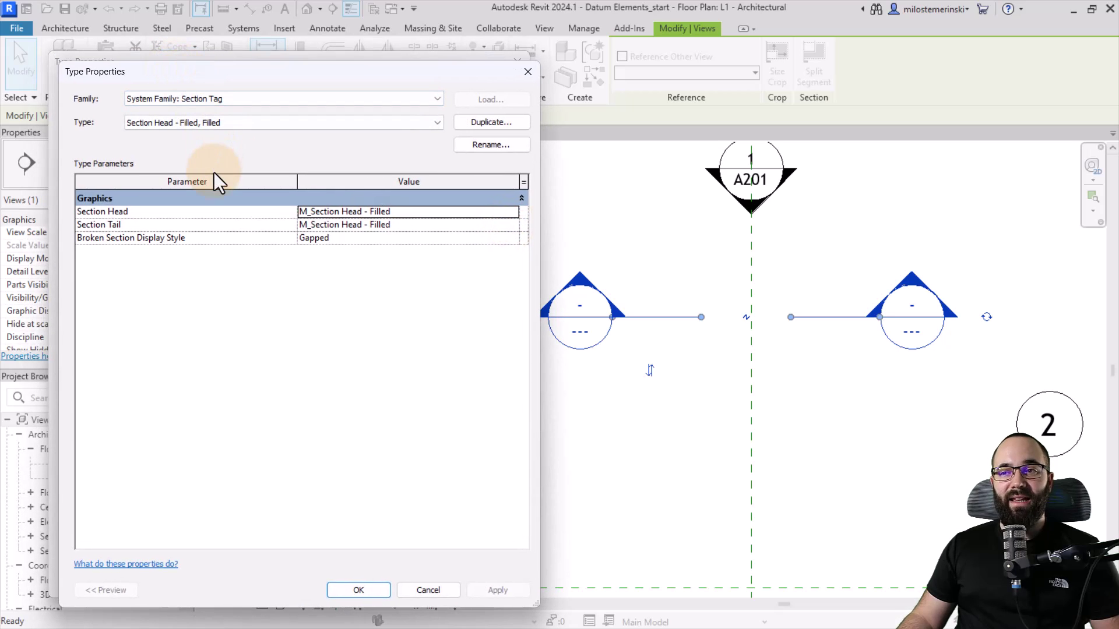
{"action": "left_click", "coordinate": [477, 122]}
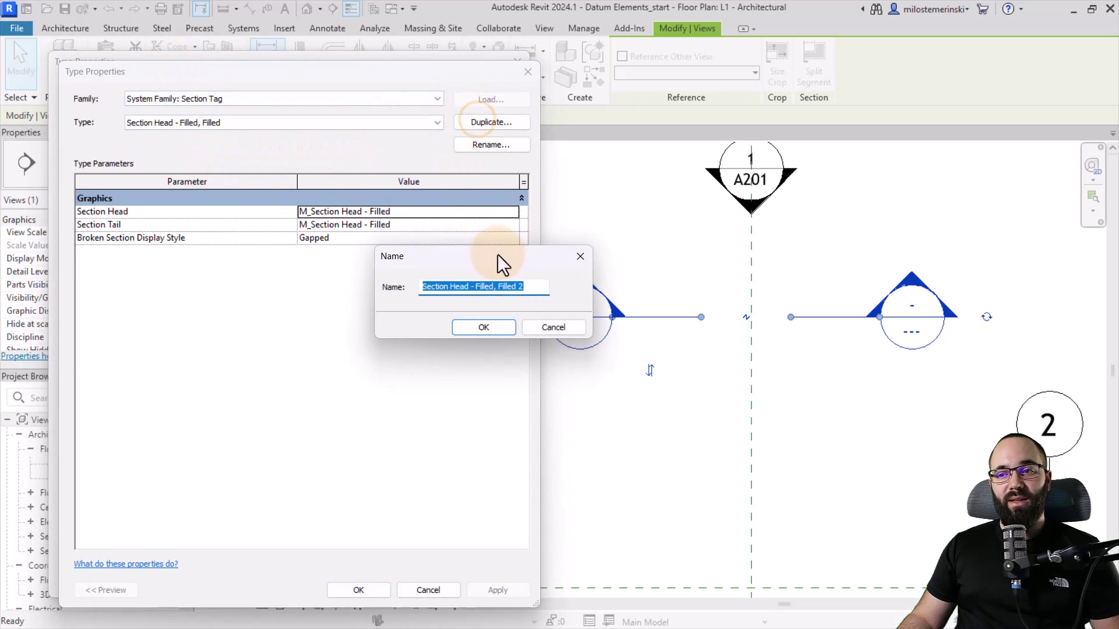
{"action": "left_click", "coordinate": [525, 286]}
{"action": "left_click_drag", "start_coordinate": [524, 286], "coordinate": [498, 290]}
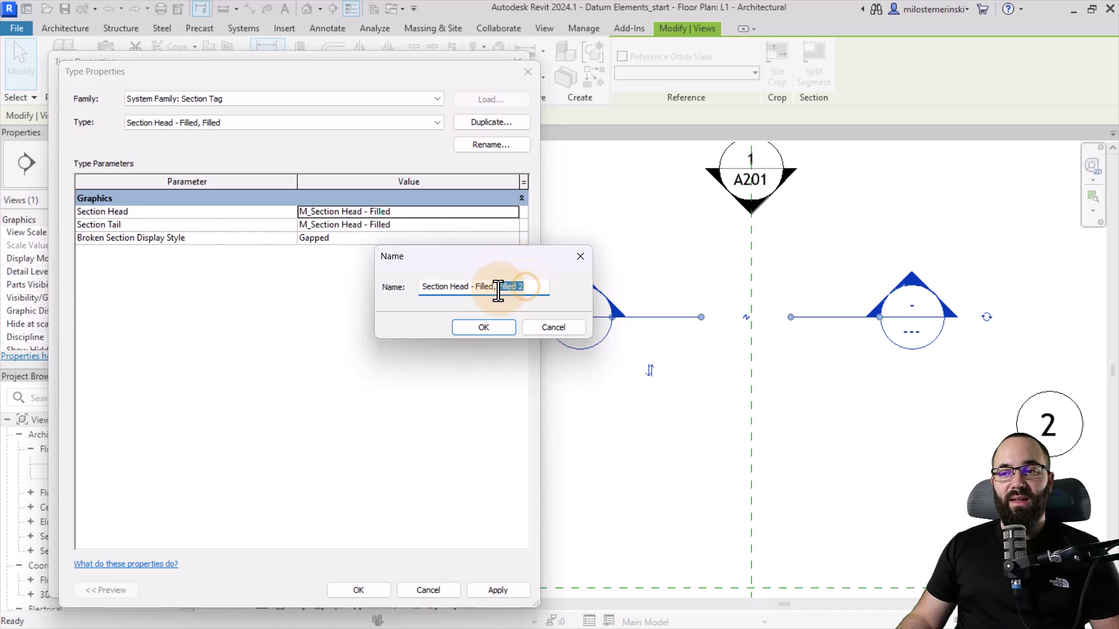
{"action": "type", "text": "Tail"}
{"action": "left_click", "coordinate": [493, 331]}
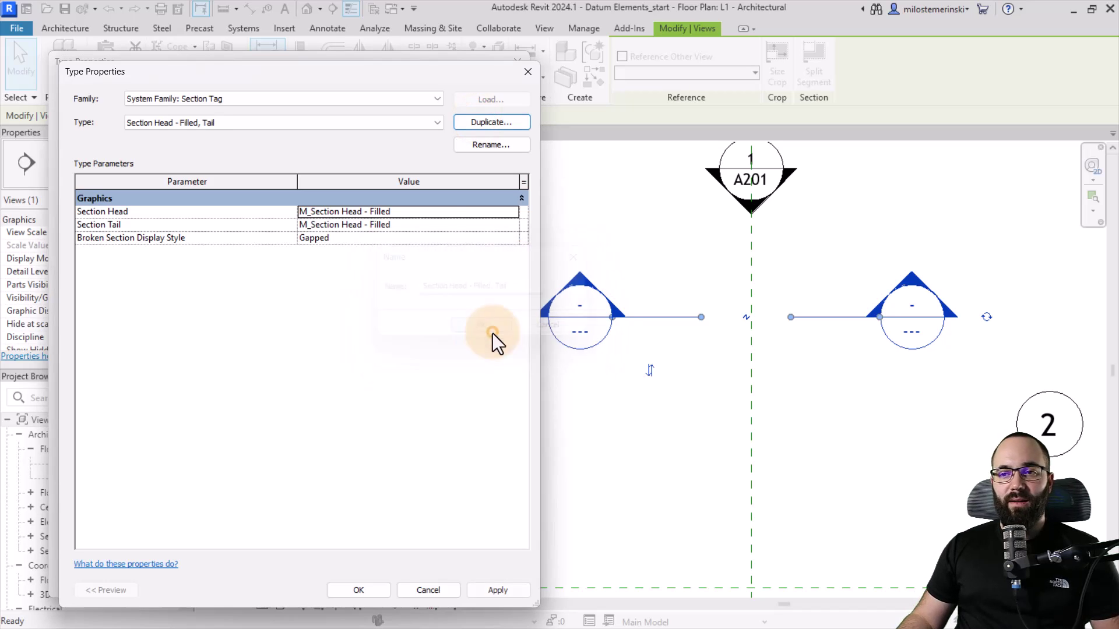
- Set Section Tail to M_Section Tail - Filled Horizontal : 12mm x 4.5mm and confirm both dialogs
{"action": "left_click", "coordinate": [511, 227]}
{"action": "left_click", "coordinate": [512, 225]}
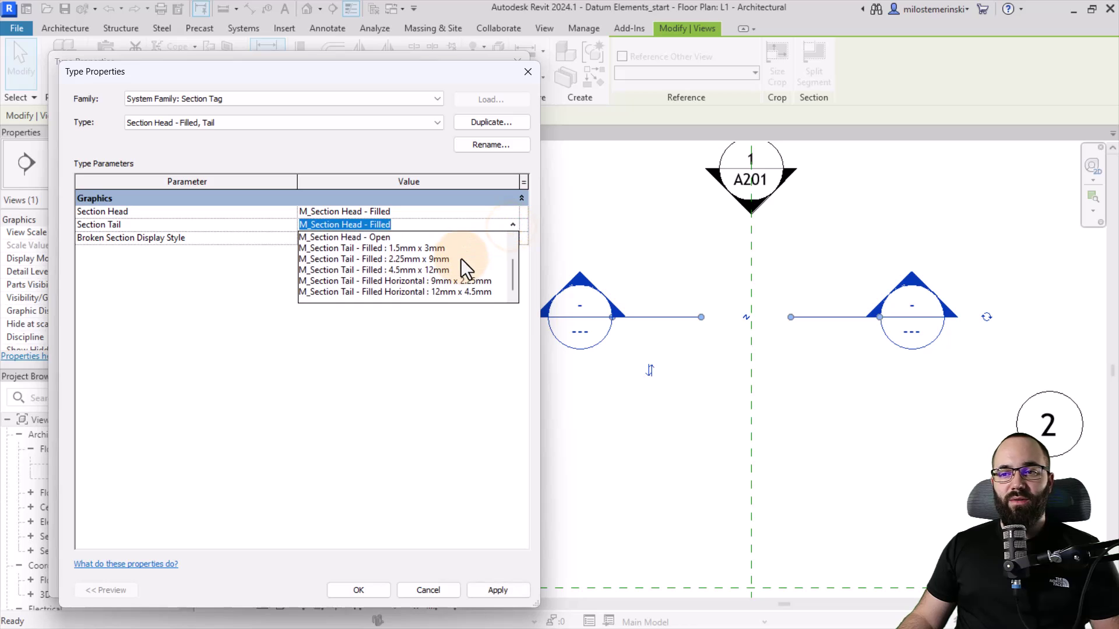
{"action": "left_click", "coordinate": [421, 289]}
{"action": "left_click", "coordinate": [498, 590]}
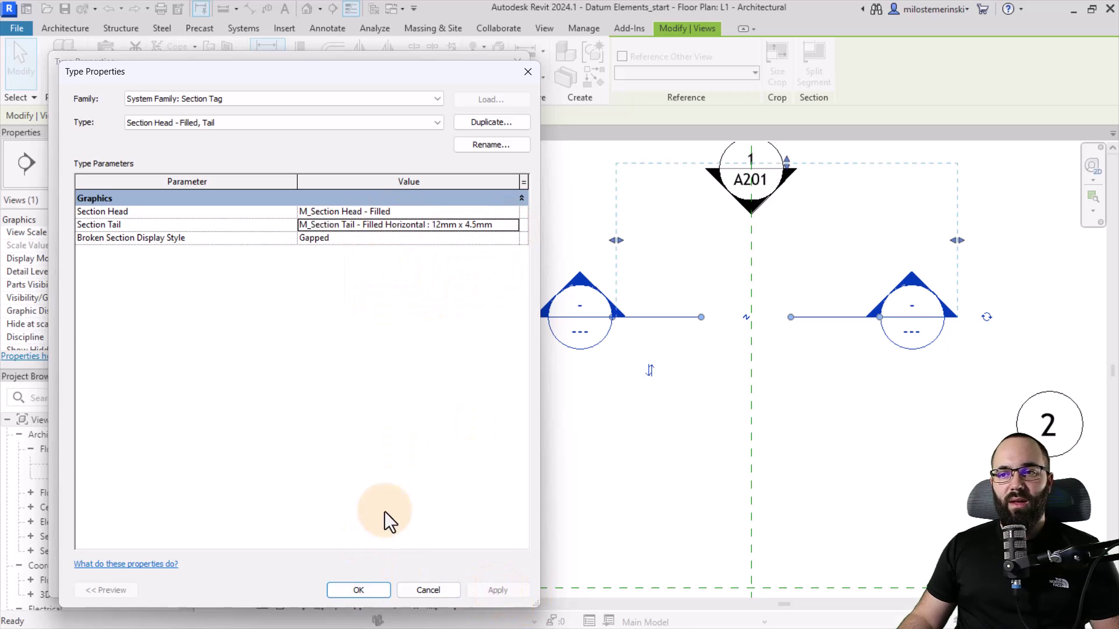
{"action": "left_click", "coordinate": [357, 590]}
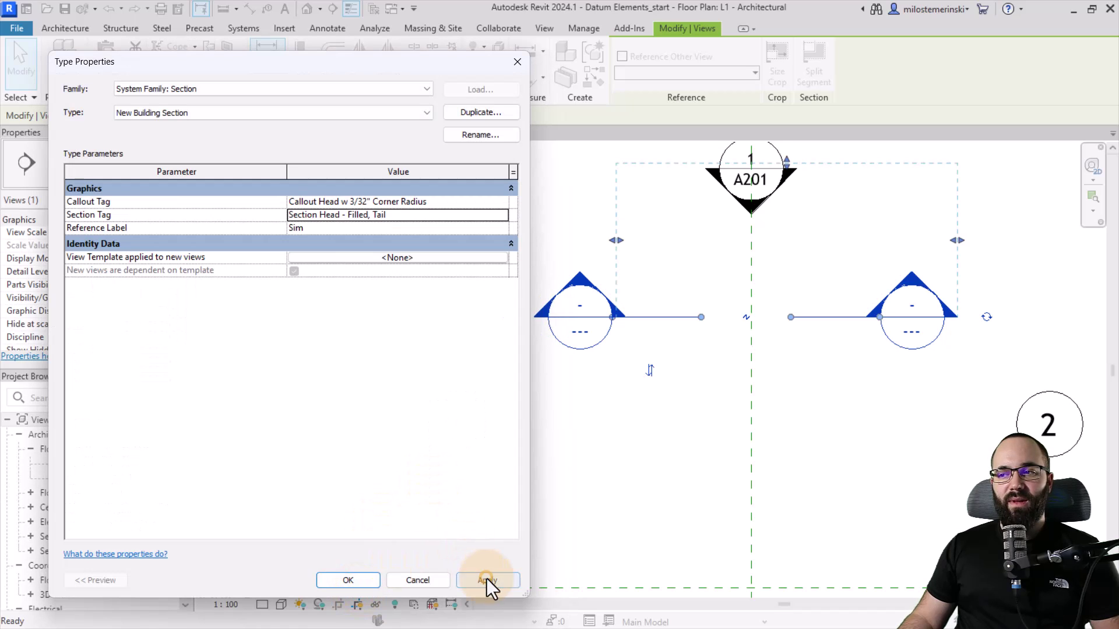
{"action": "left_click", "coordinate": [348, 580]}
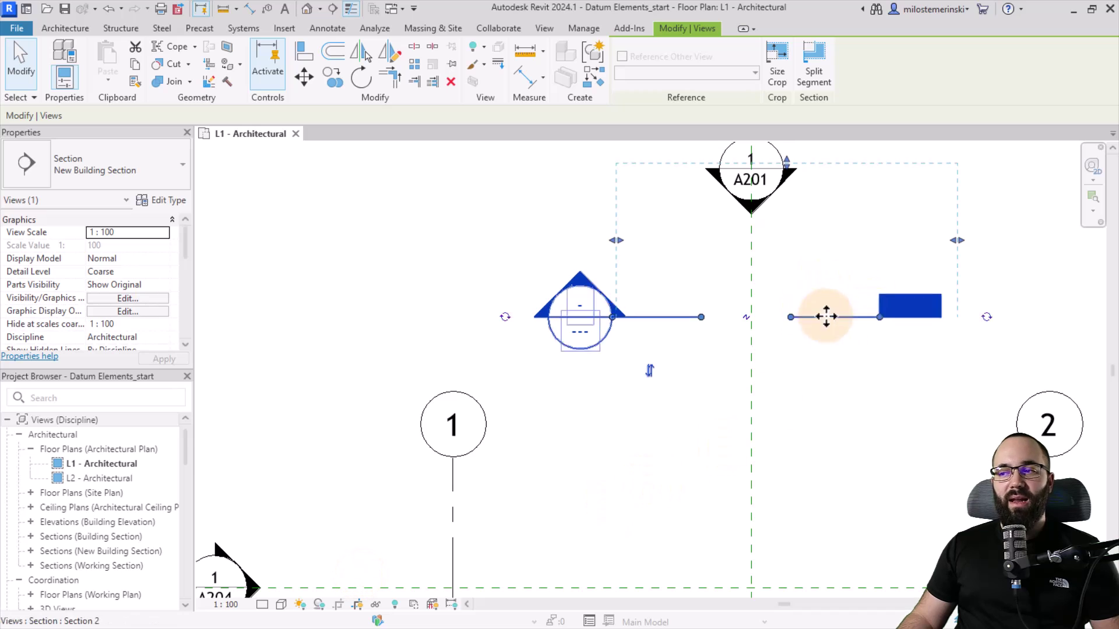
- Reopen the section's tag type properties to check the new tail, then close them
{"action": "left_click", "coordinate": [669, 345]}
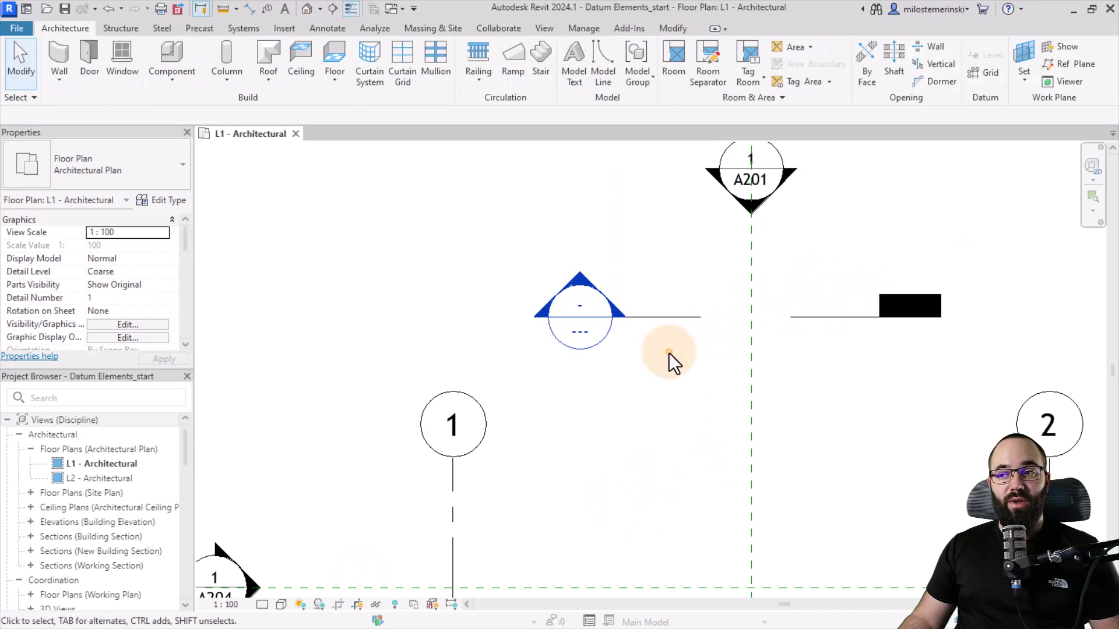
{"action": "left_click", "coordinate": [663, 321]}
{"action": "left_click", "coordinate": [165, 201]}
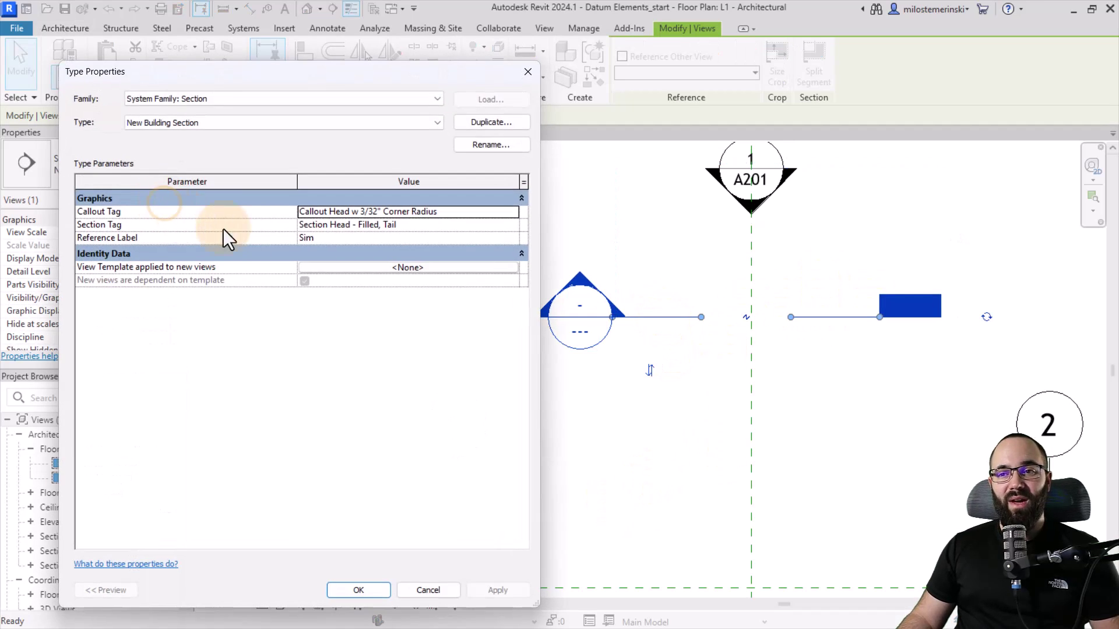
{"action": "left_click", "coordinate": [355, 224]}
{"action": "left_click", "coordinate": [512, 225]}
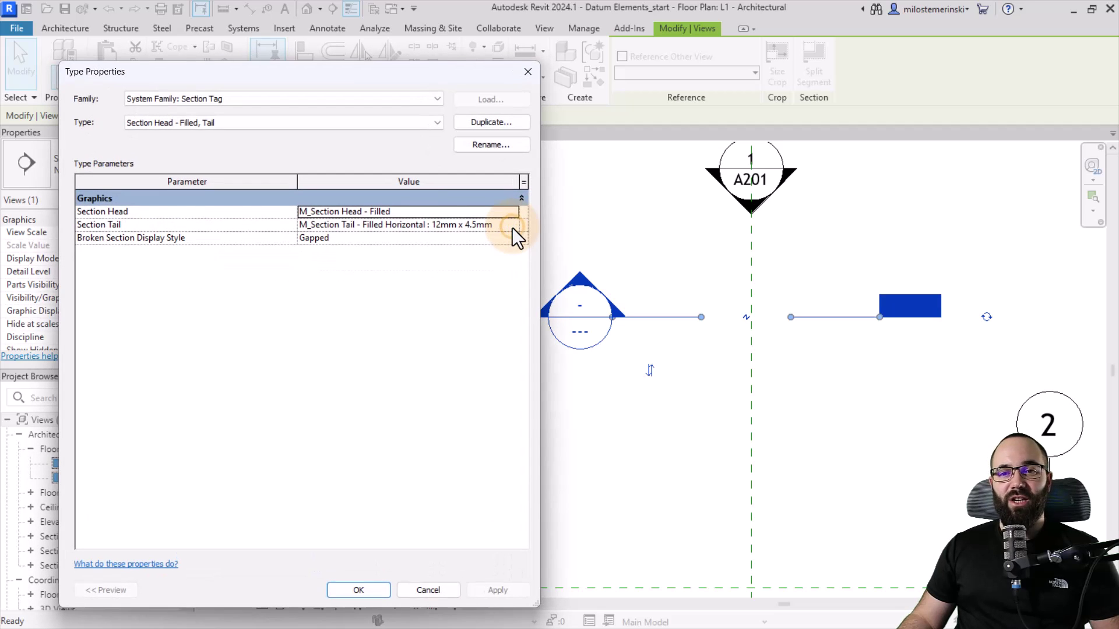
{"action": "left_click", "coordinate": [528, 71]}
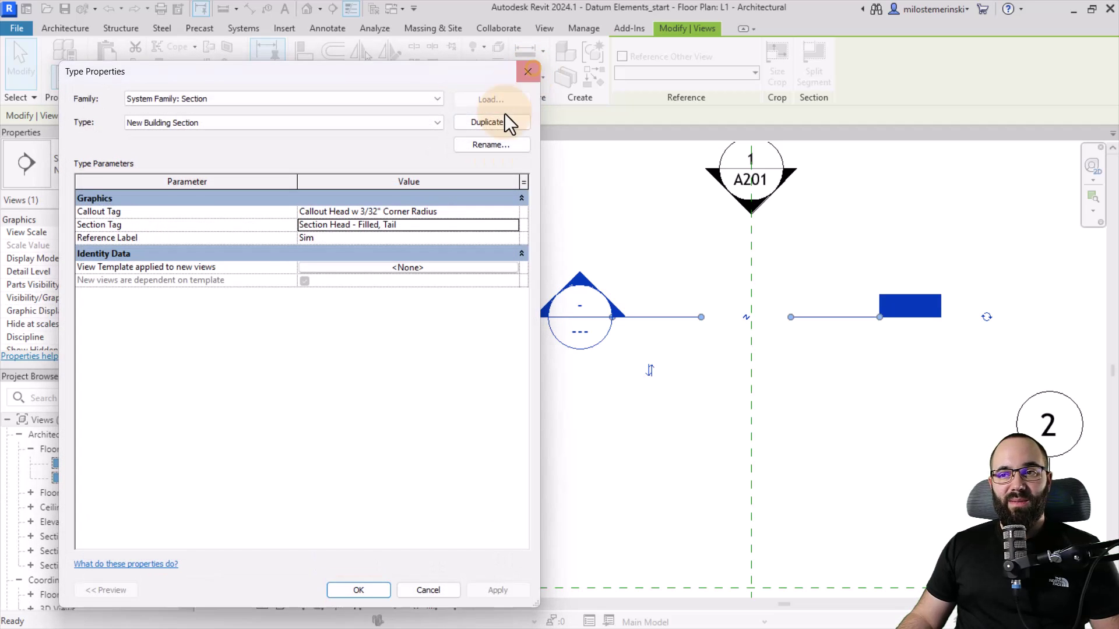
{"action": "left_click", "coordinate": [524, 72]}
- Expand Families > Annotation Symbols in the Project Browser and scroll to M_Section Head - Filled
{"action": "left_click", "coordinate": [662, 246]}
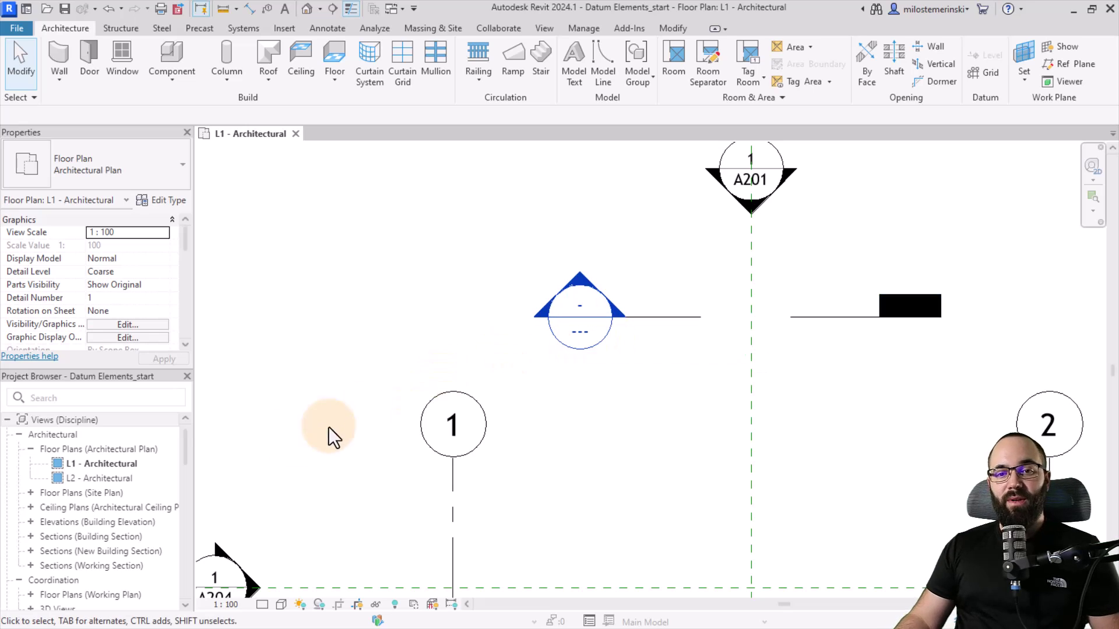
{"action": "scroll", "coordinate": [96, 475], "scroll_direction": "down", "scroll_amount": 15}
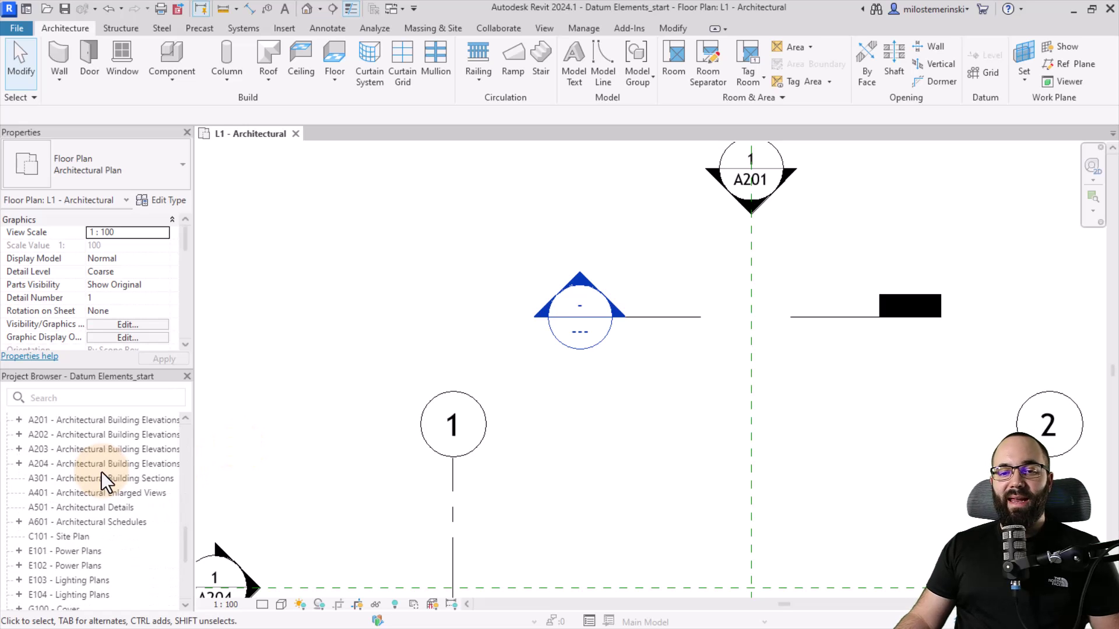
{"action": "scroll", "coordinate": [100, 471], "scroll_direction": "up", "scroll_amount": 3}
{"action": "scroll", "coordinate": [54, 464], "scroll_direction": "down", "scroll_amount": 5}
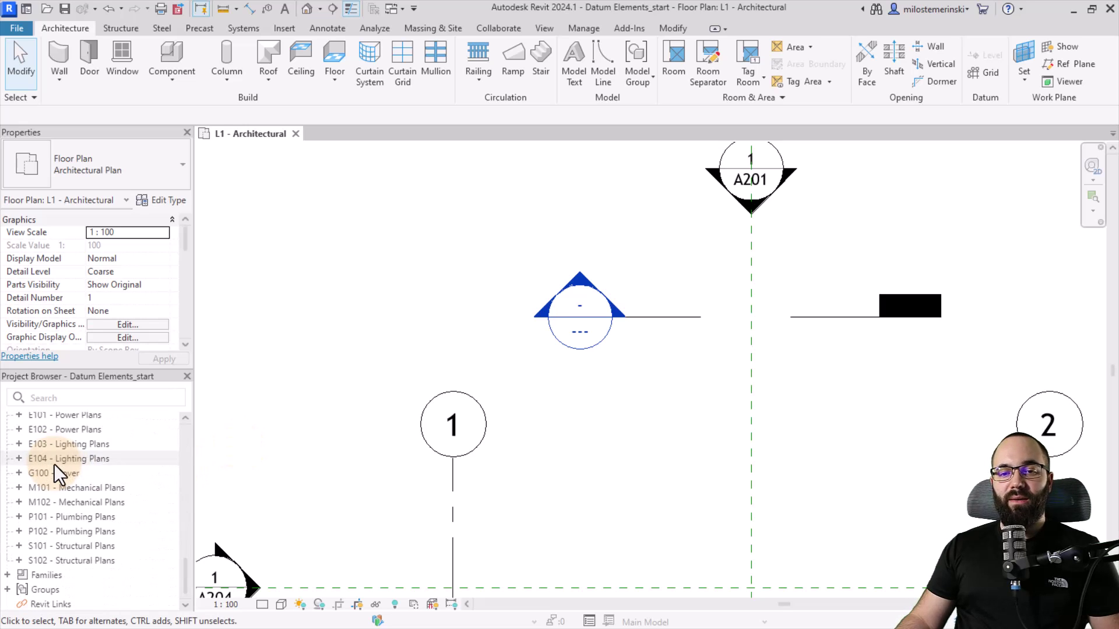
{"action": "left_click", "coordinate": [7, 576]}
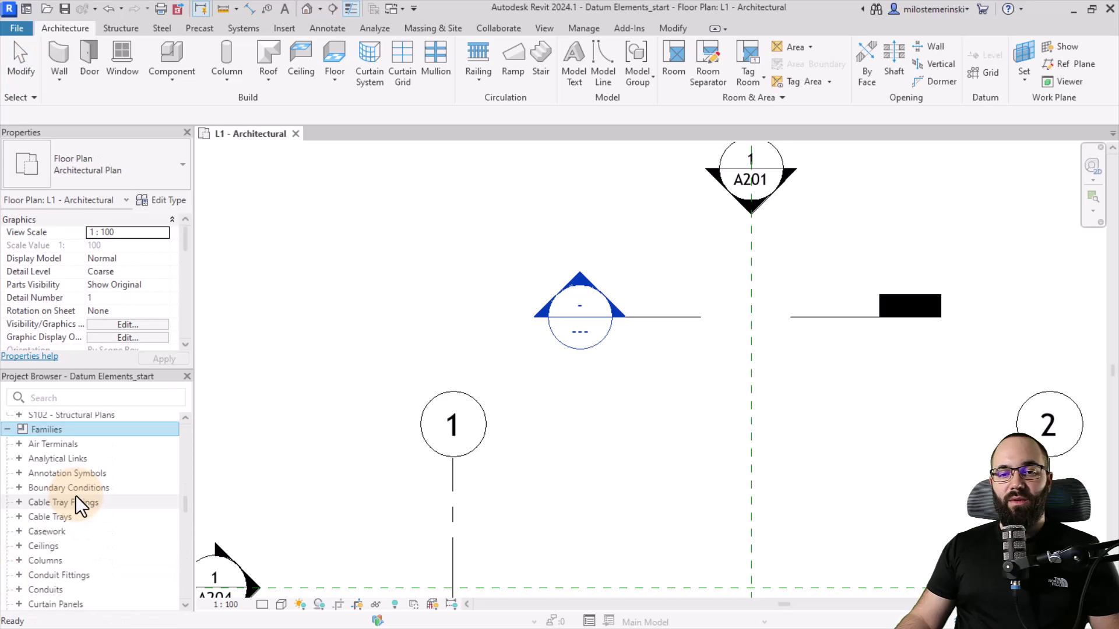
{"action": "left_click", "coordinate": [18, 473]}
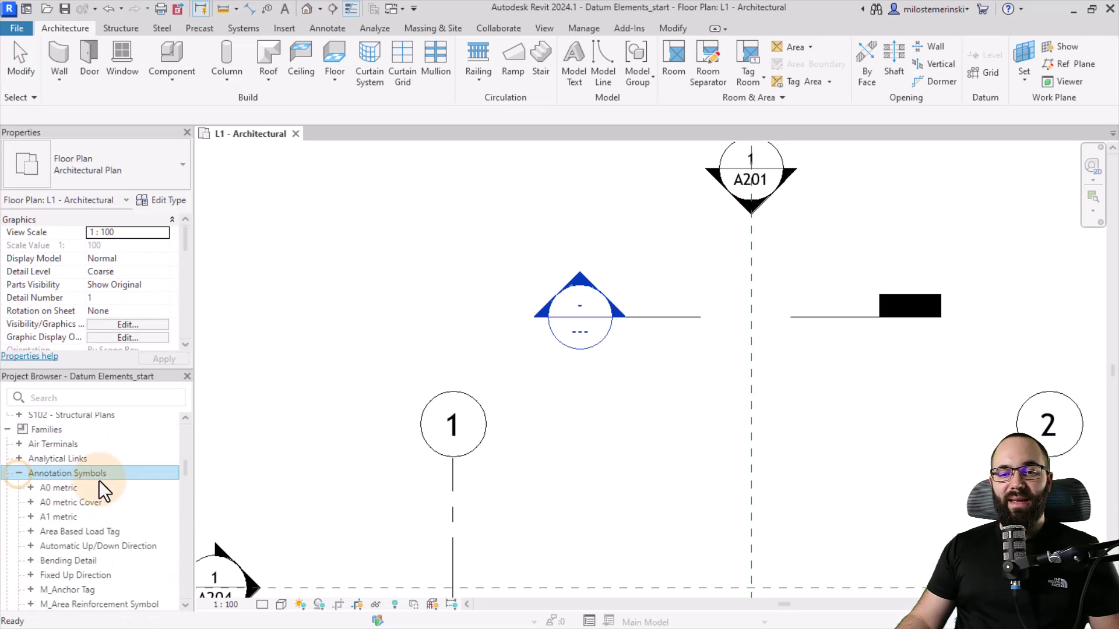
{"action": "scroll", "coordinate": [105, 481], "scroll_direction": "down", "scroll_amount": 12}
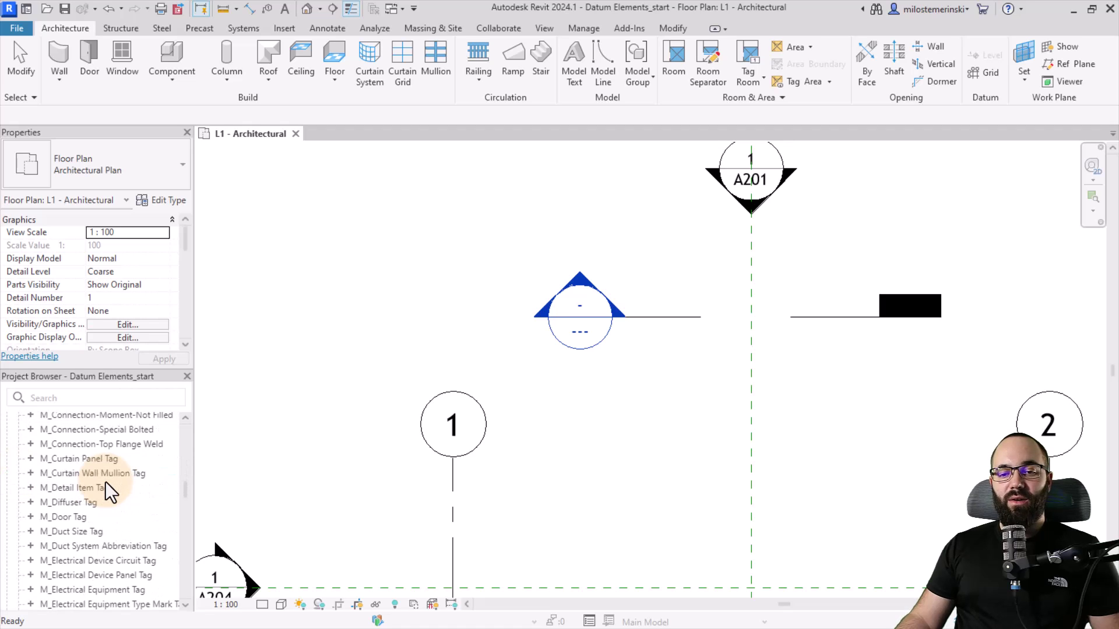
{"action": "scroll", "coordinate": [105, 481], "scroll_direction": "down", "scroll_amount": 12}
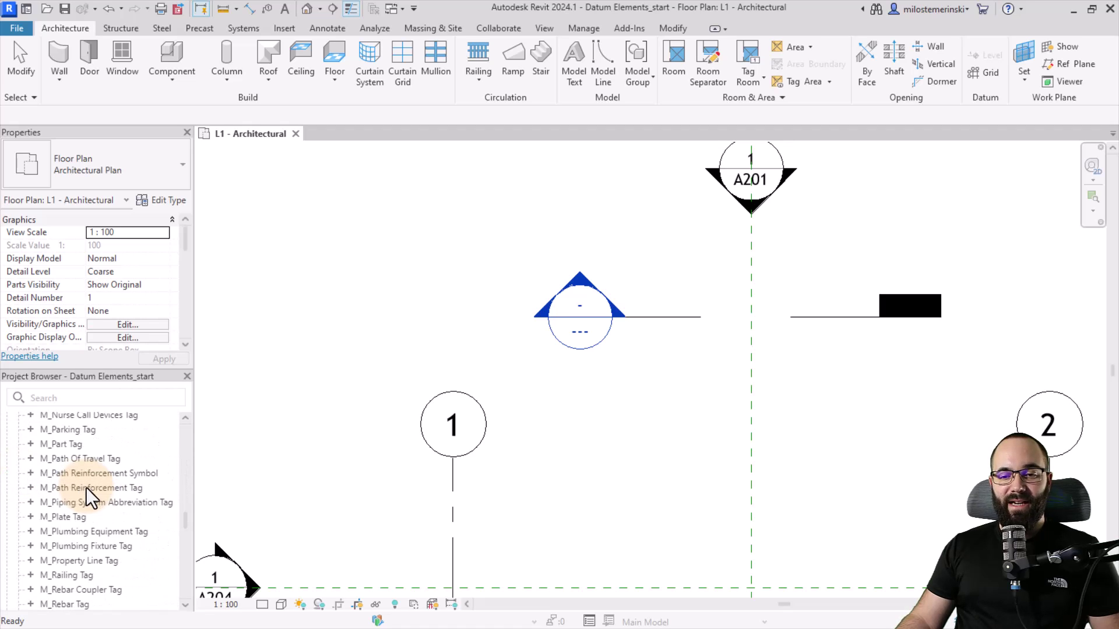
{"action": "scroll", "coordinate": [85, 487], "scroll_direction": "down", "scroll_amount": 5}
{"action": "scroll", "coordinate": [85, 487], "scroll_direction": "down", "scroll_amount": 2}
{"action": "scroll", "coordinate": [78, 483], "scroll_direction": "up", "scroll_amount": 2}
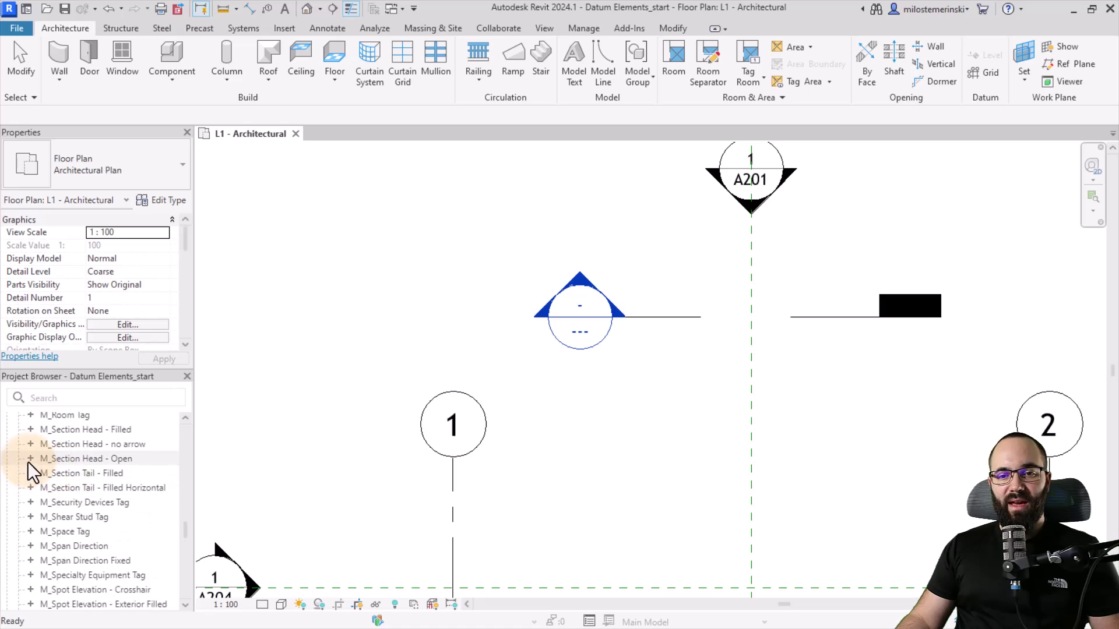
{"action": "scroll", "coordinate": [30, 435], "scroll_direction": "up", "scroll_amount": 2}
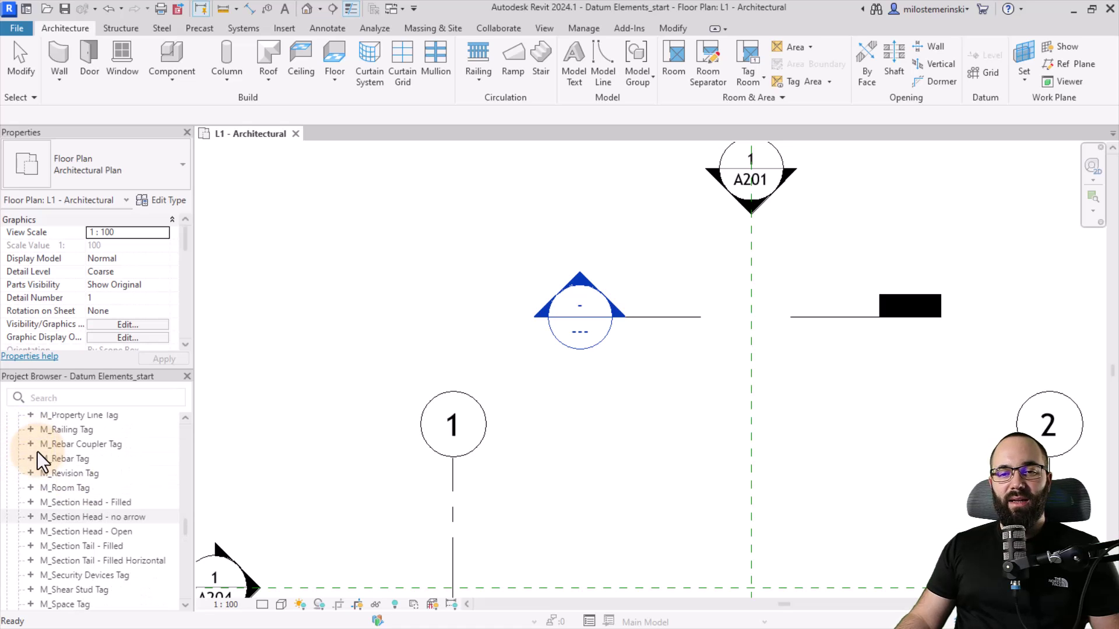
- Open the M_Section Head - Filled family in the Family Editor
{"action": "right_click", "coordinate": [76, 503]}
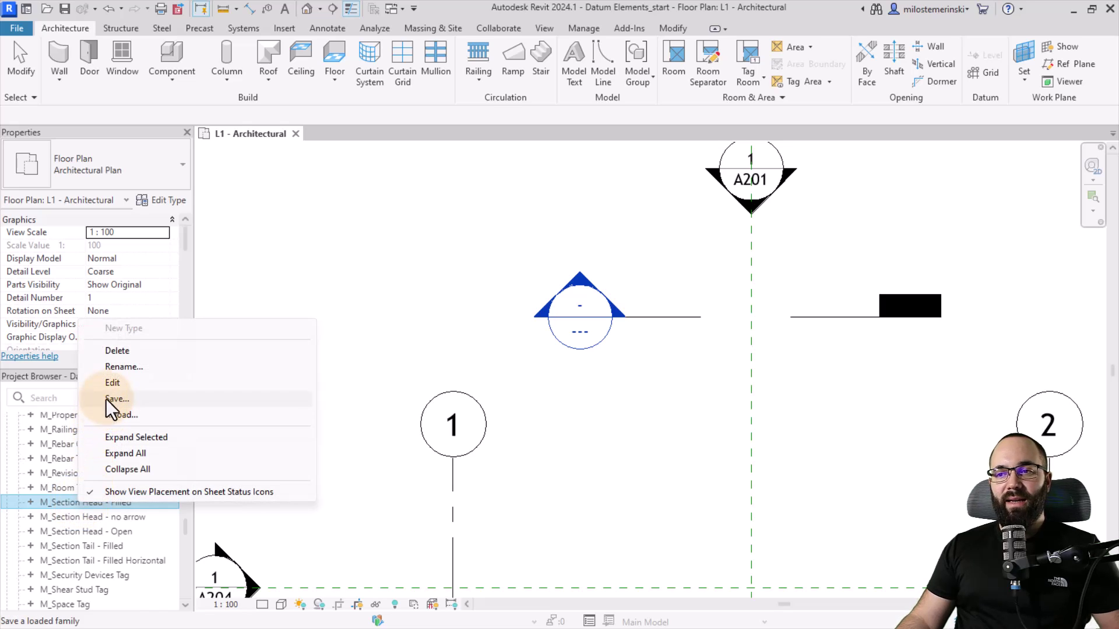
{"action": "left_click", "coordinate": [152, 387]}
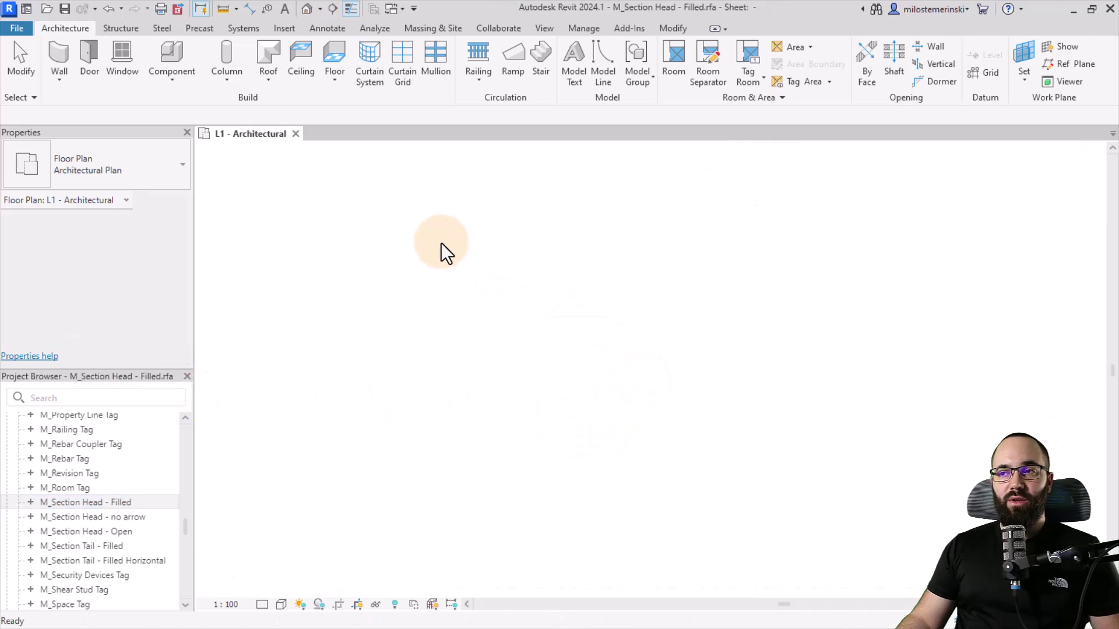
{"action": "middle_click_drag", "start_coordinate": [361, 212], "coordinate": [414, 213]}
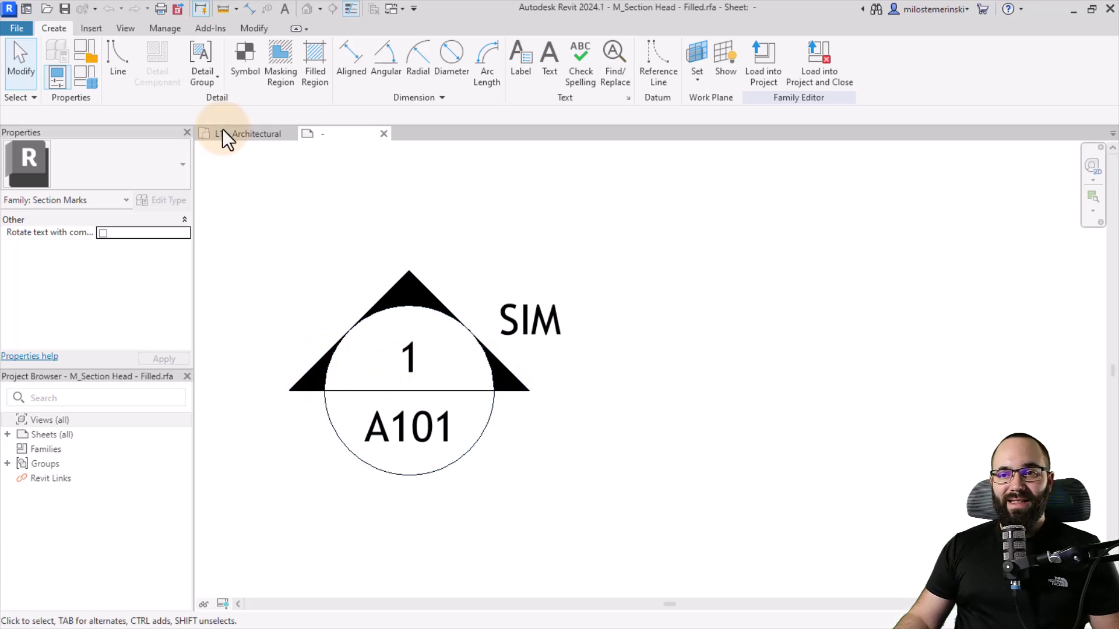
- Save the family to the Desktop as 'M_Section Head - New.rfa'
{"action": "left_click", "coordinate": [18, 30]}
{"action": "mouse_move", "coordinate": [55, 209]}
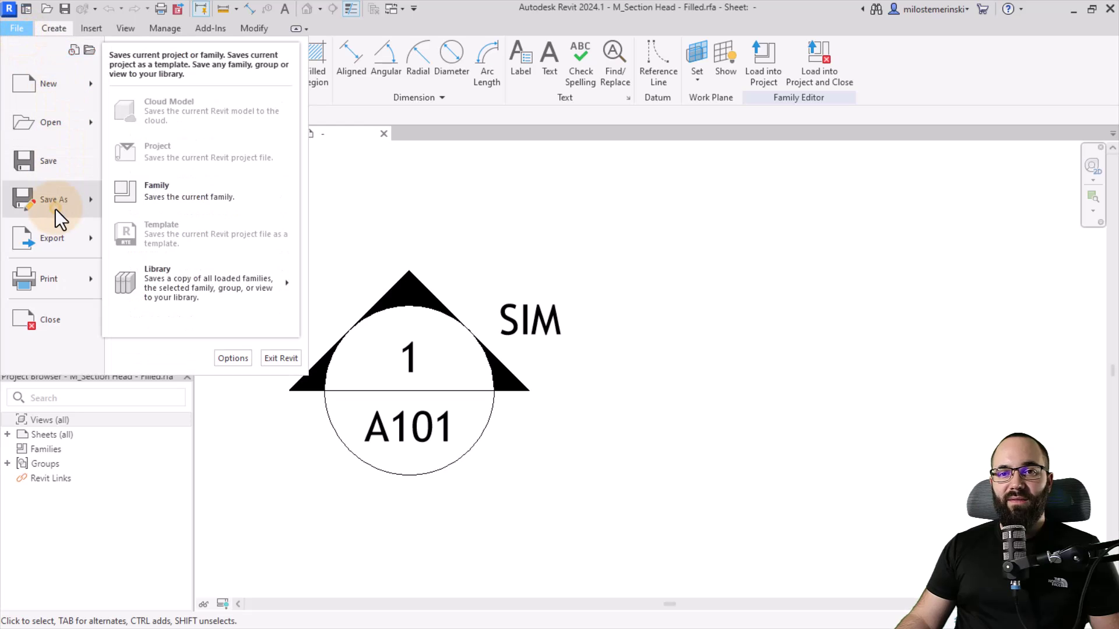
{"action": "left_click", "coordinate": [181, 204]}
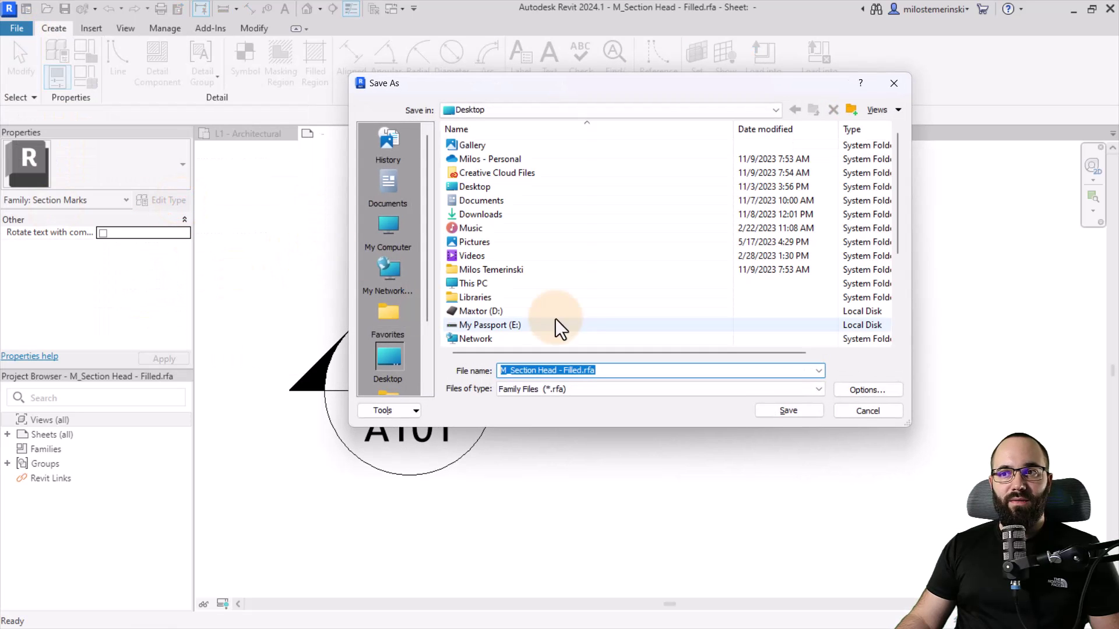
{"action": "left_click", "coordinate": [563, 372]}
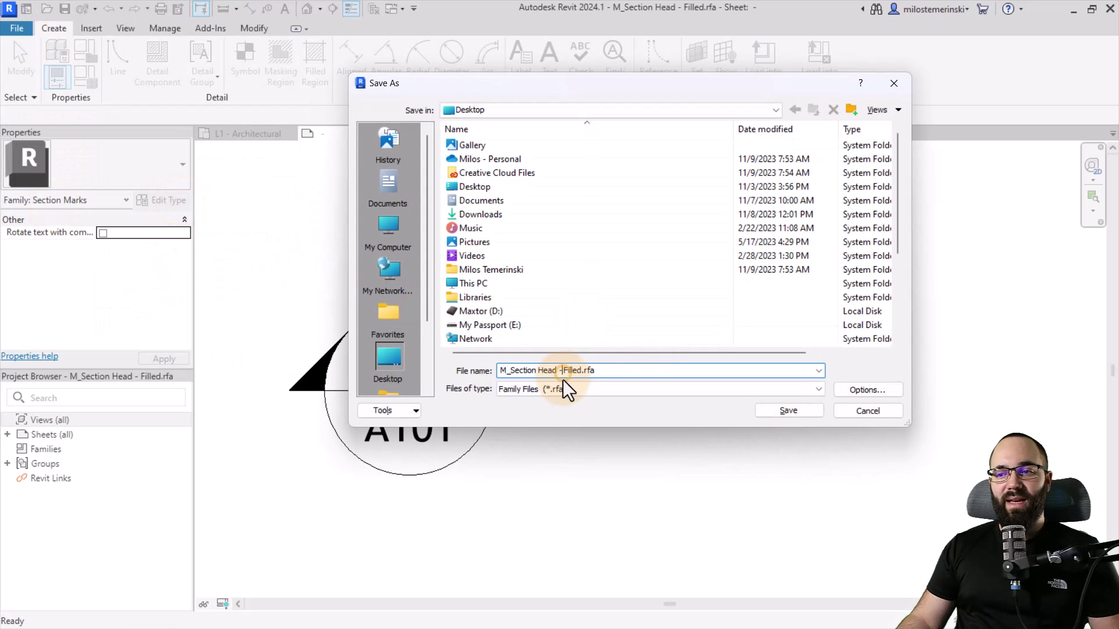
{"action": "left_click_drag", "start_coordinate": [562, 371], "coordinate": [635, 376]}
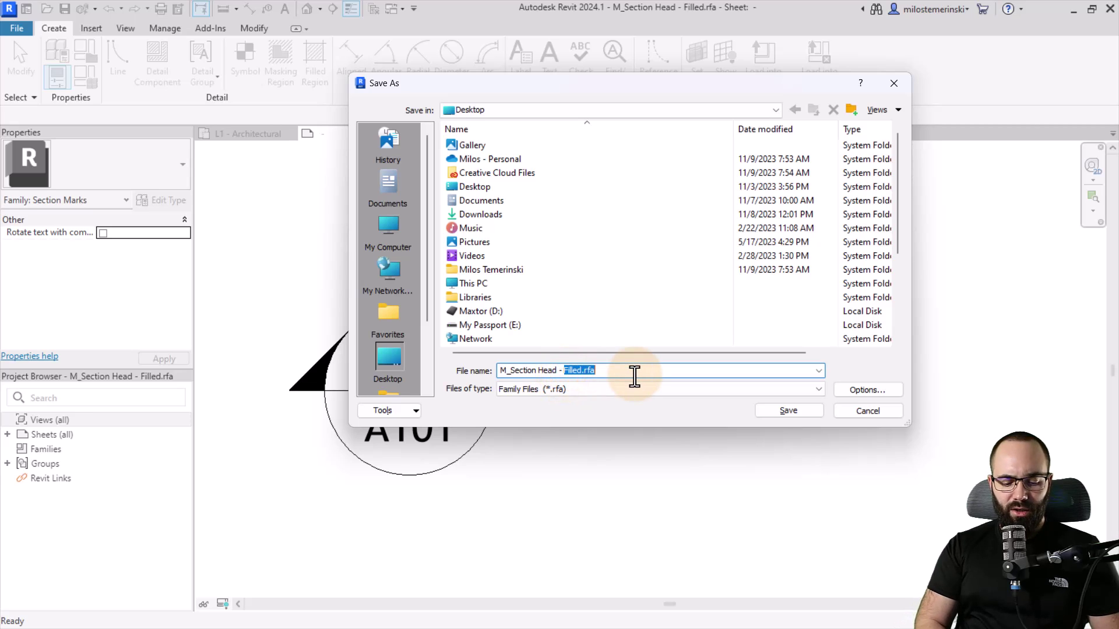
{"action": "type", "text": "New"}
{"action": "left_click", "coordinate": [788, 411]}
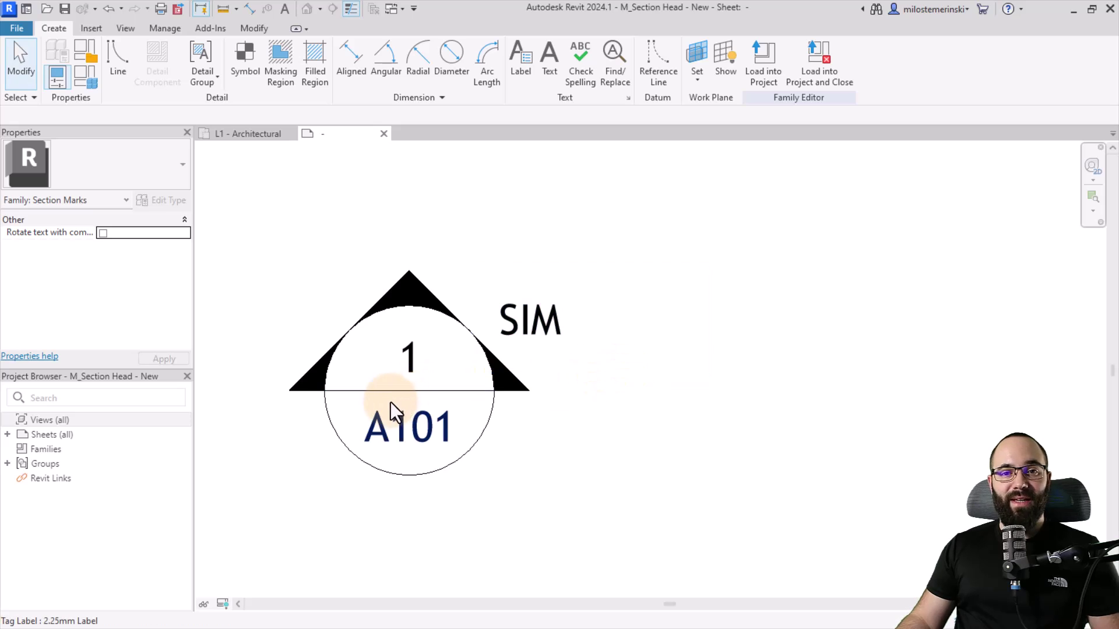
- Delete the section head's circle, horizontal base line, and both filled triangle regions
{"action": "middle_click_drag", "start_coordinate": [387, 412], "coordinate": [398, 422]}
{"action": "left_click", "coordinate": [350, 432]}
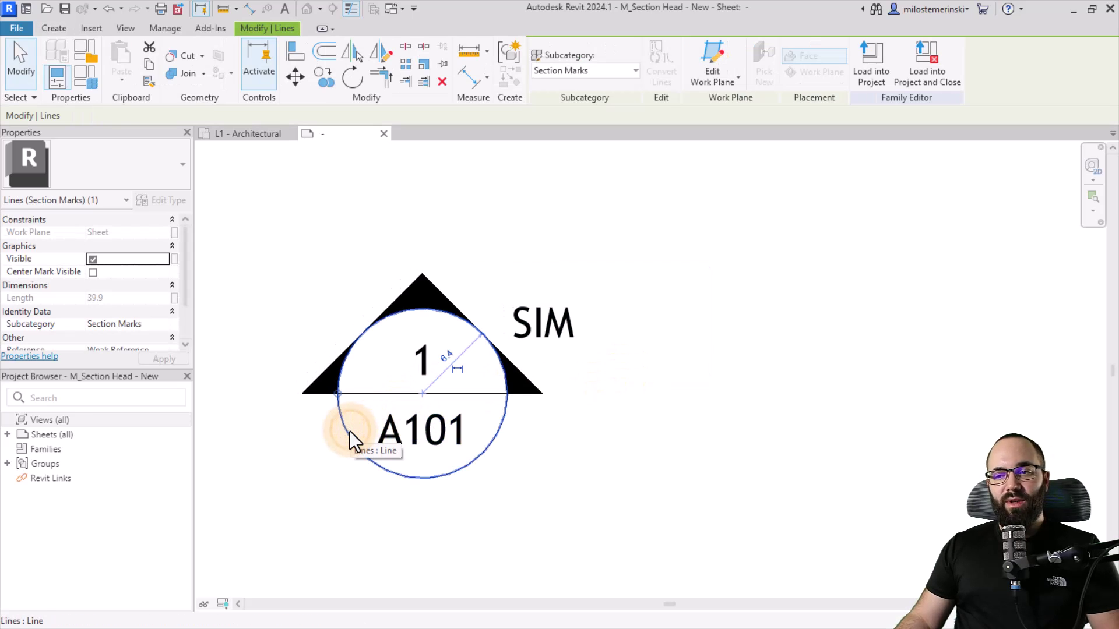
{"action": "key", "text": "Delete"}
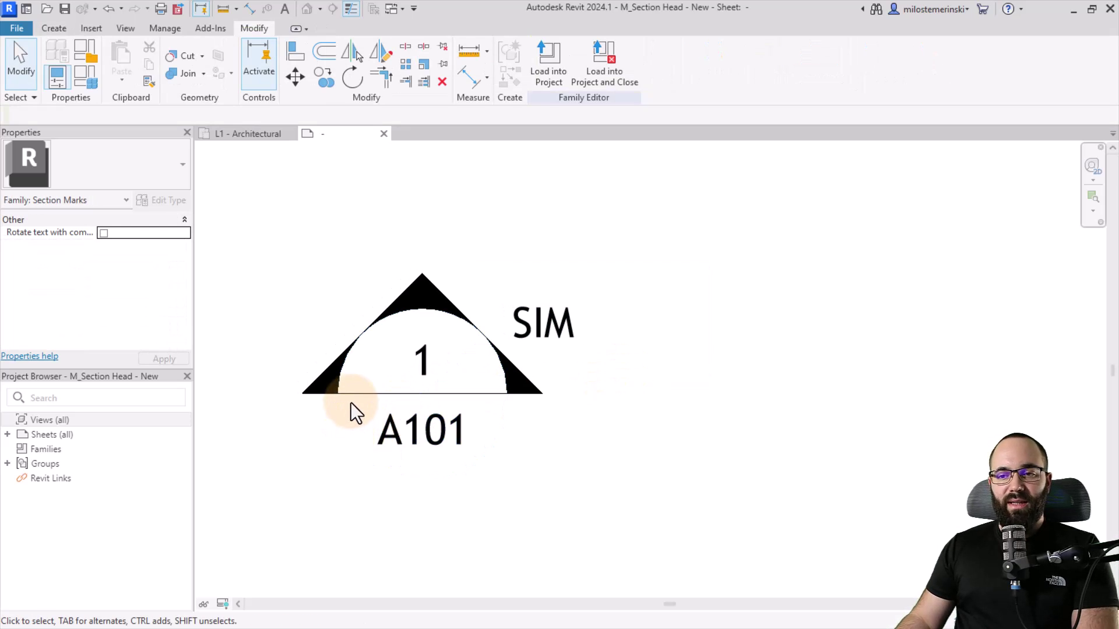
{"action": "left_click", "coordinate": [365, 394]}
{"action": "key", "text": "Delete"}
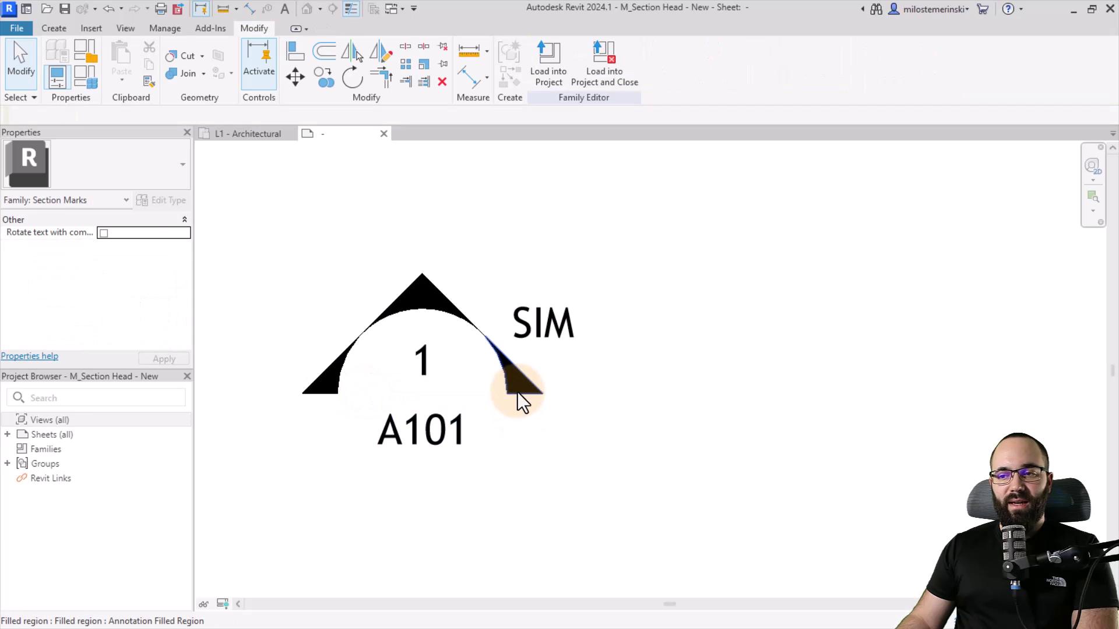
{"action": "left_click", "coordinate": [516, 392]}
{"action": "key", "text": "Delete"}
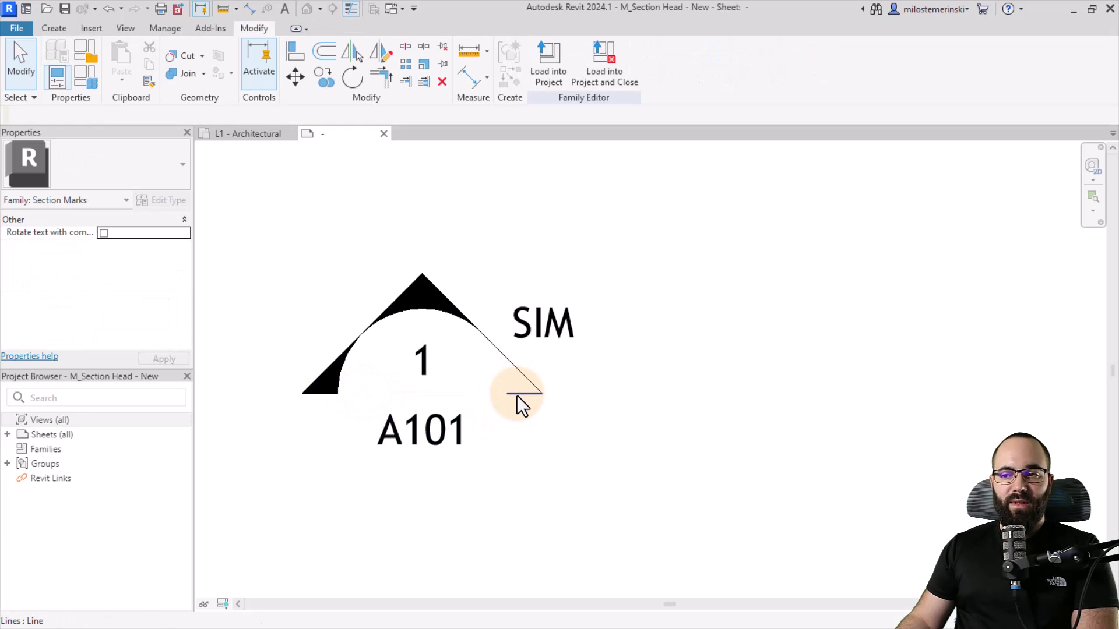
{"action": "left_click", "coordinate": [341, 377]}
{"action": "key", "text": "Delete"}
- Extend the bottom line to the right corner and copy it upward as a second line
{"action": "scroll", "coordinate": [331, 390], "scroll_direction": "up", "scroll_amount": 2}
{"action": "left_click", "coordinate": [337, 397]}
{"action": "left_click_drag", "start_coordinate": [340, 397], "coordinate": [653, 397]}
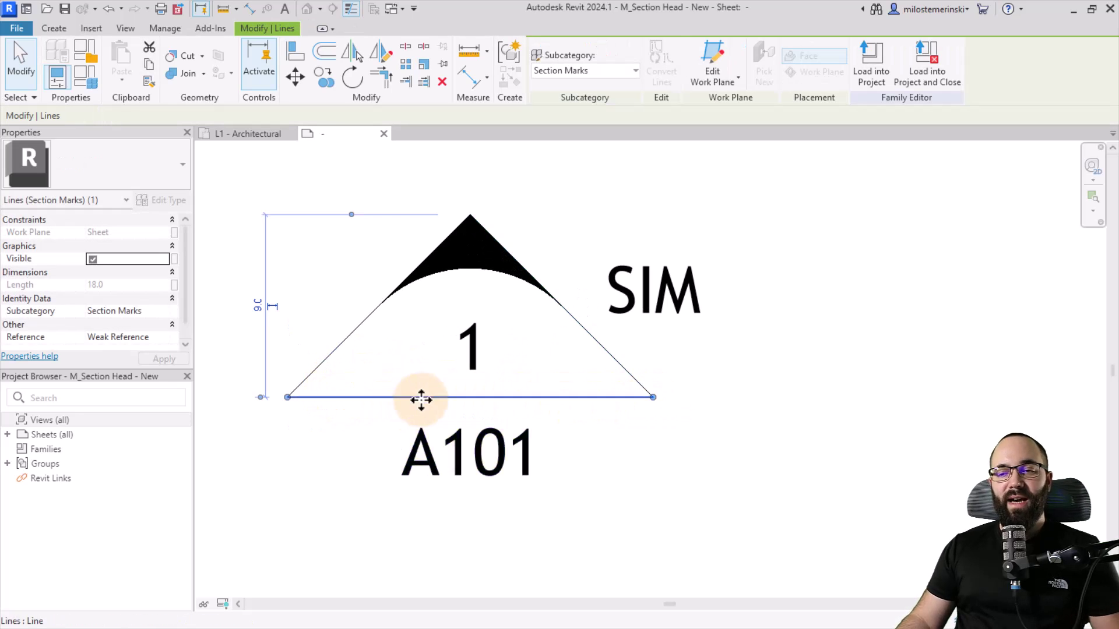
{"action": "left_click", "coordinate": [374, 421]}
{"action": "left_click", "coordinate": [370, 397]}
{"action": "left_click", "coordinate": [324, 77]}
{"action": "left_click", "coordinate": [428, 397]}
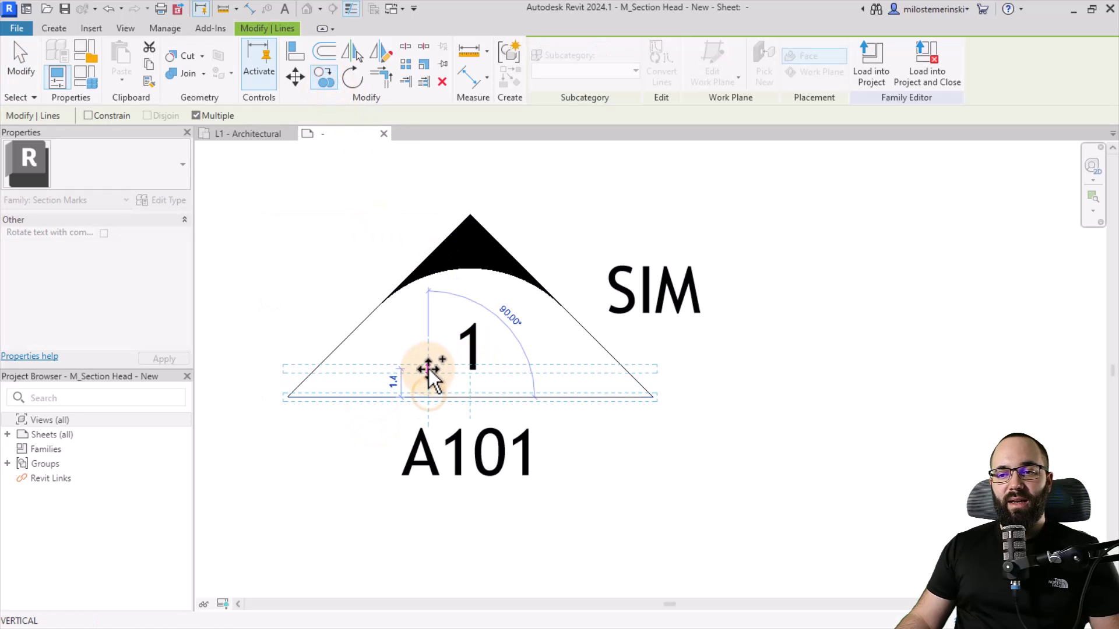
{"action": "left_click", "coordinate": [429, 367]}
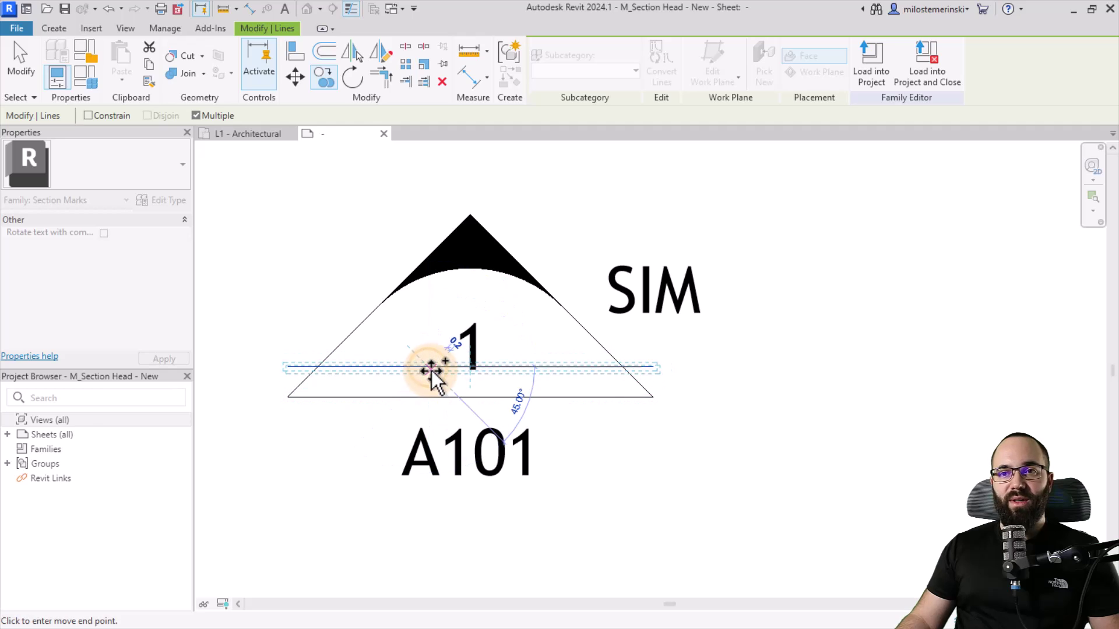
{"action": "key", "text": "Escape"}
{"action": "key", "text": "Escape"}
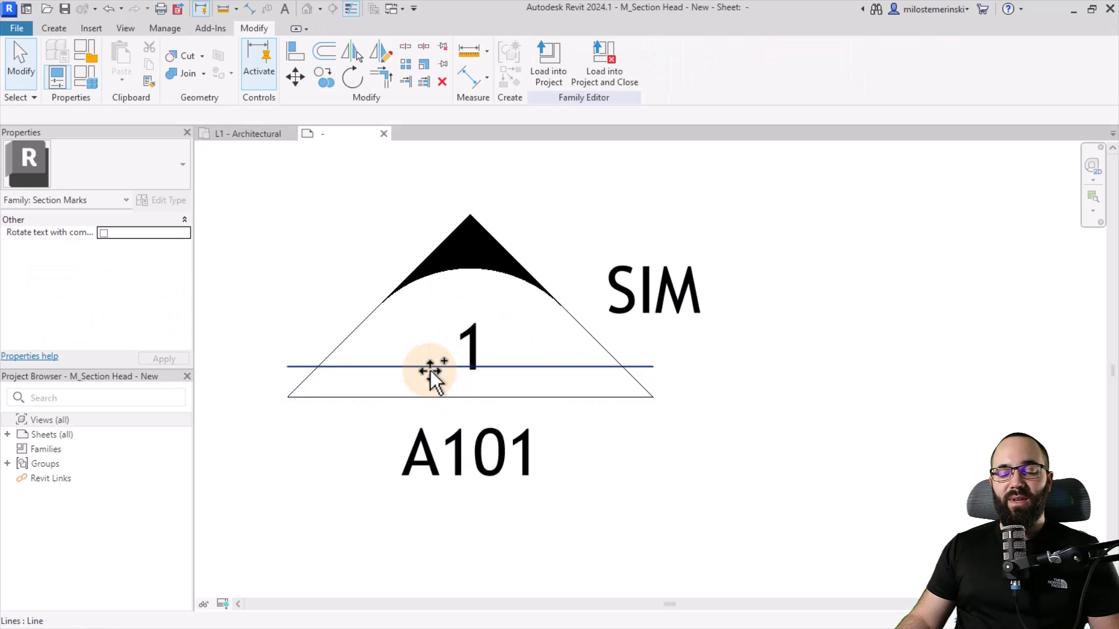
- Delete the arrowhead fill's right half and reshape both diagonal lines between the upper line and fill tip
{"action": "left_click", "coordinate": [483, 267]}
{"action": "key", "text": "Delete"}
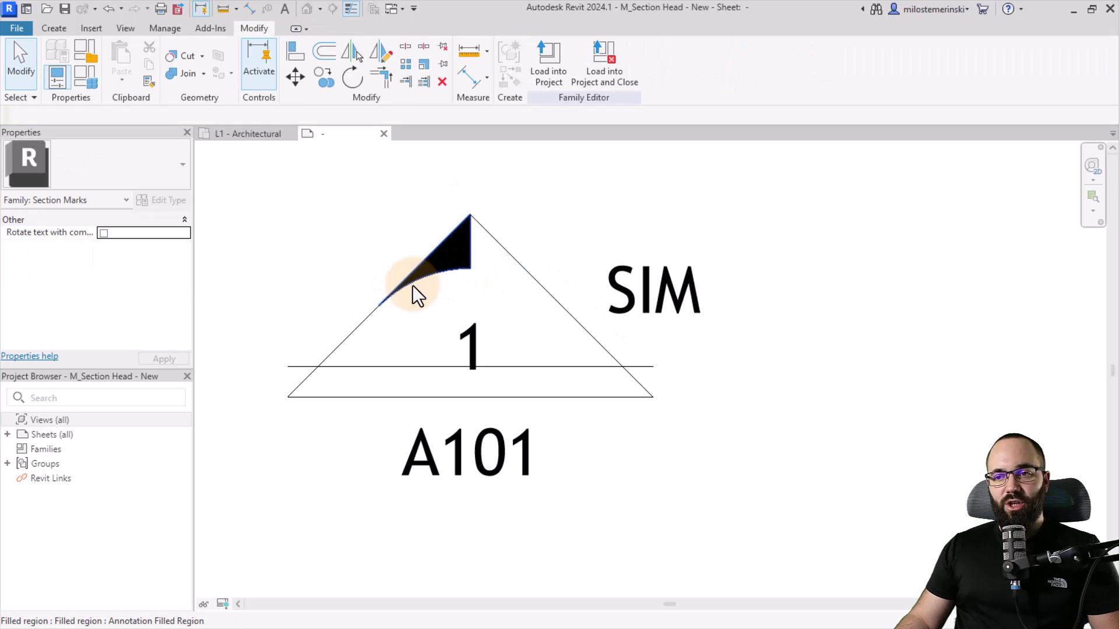
{"action": "left_click", "coordinate": [375, 313]}
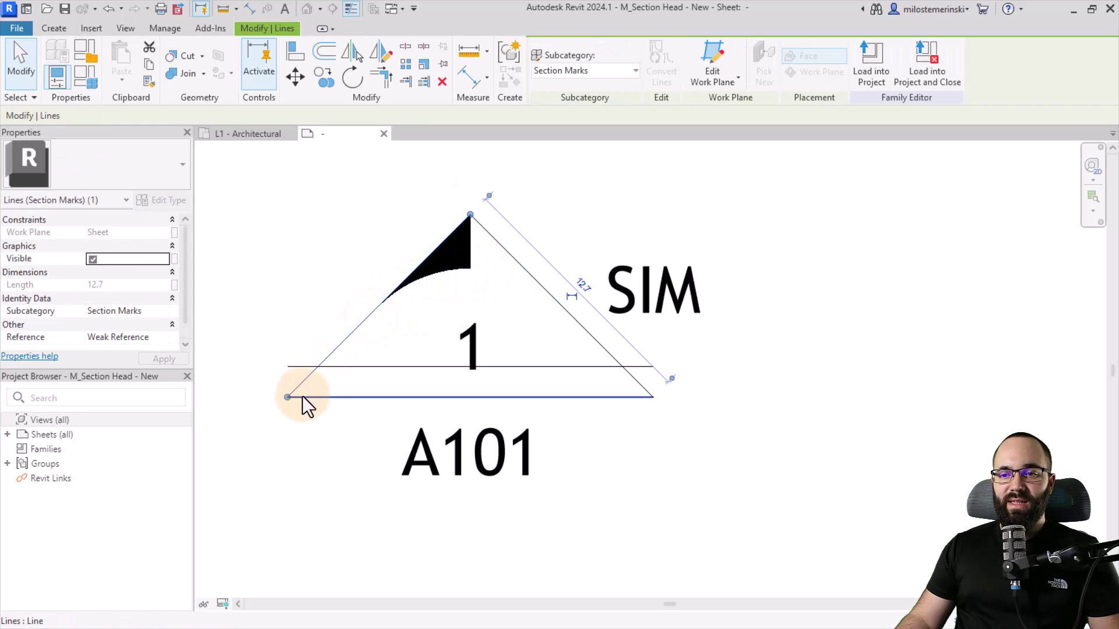
{"action": "left_click_drag", "start_coordinate": [287, 396], "coordinate": [288, 367]}
{"action": "left_click_drag", "start_coordinate": [471, 217], "coordinate": [472, 262]}
{"action": "left_click", "coordinate": [471, 262]}
{"action": "key", "text": "Escape"}
{"action": "key", "text": "Escape"}
{"action": "left_click", "coordinate": [540, 279]}
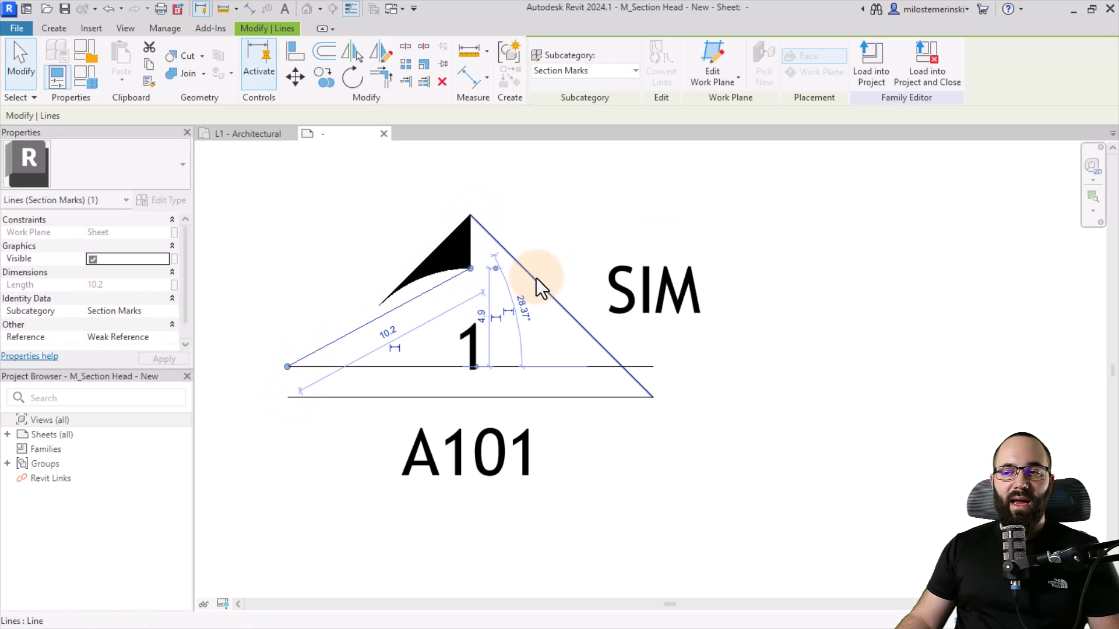
{"action": "left_click_drag", "start_coordinate": [477, 219], "coordinate": [472, 269]}
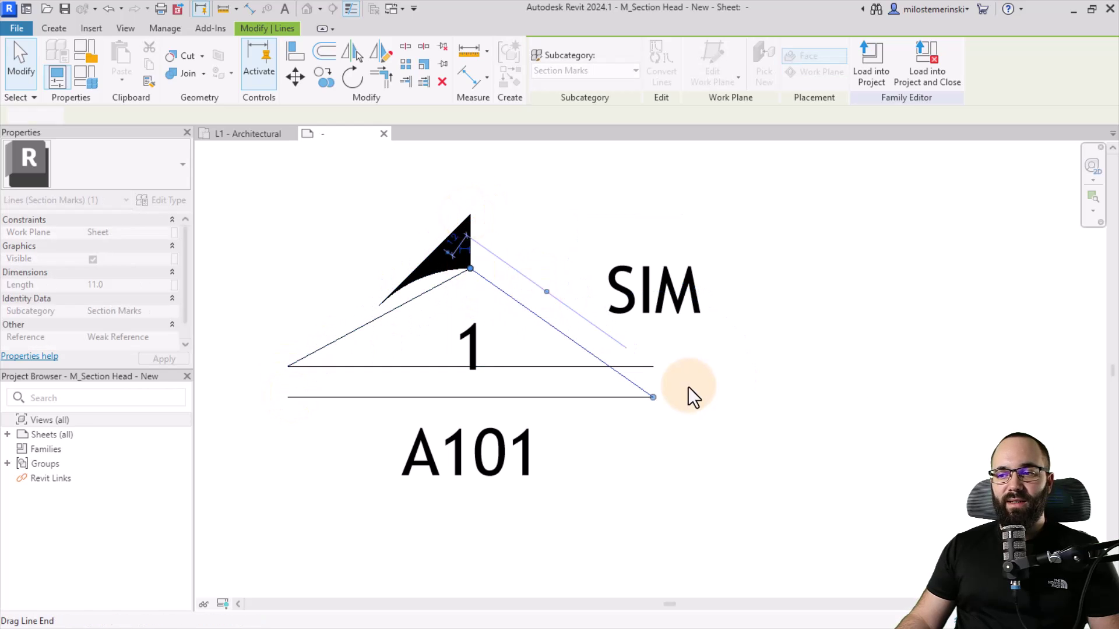
{"action": "left_click_drag", "start_coordinate": [687, 398], "coordinate": [652, 367]}
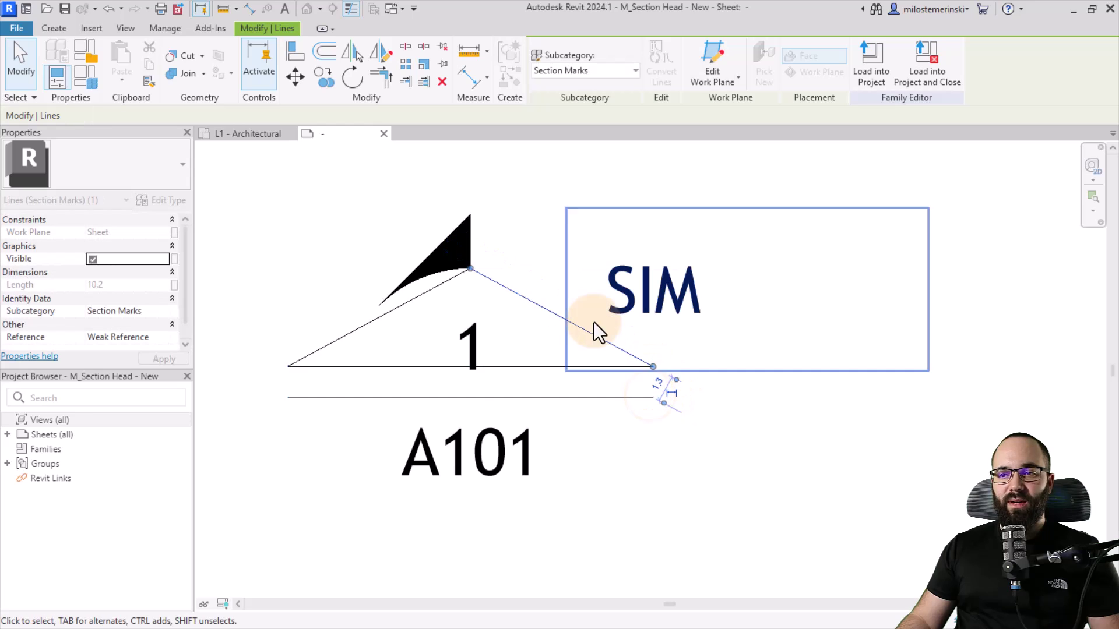
- Edit the arrowhead fill's sketch and delete its old curved and straight boundary lines
{"action": "left_click", "coordinate": [450, 271]}
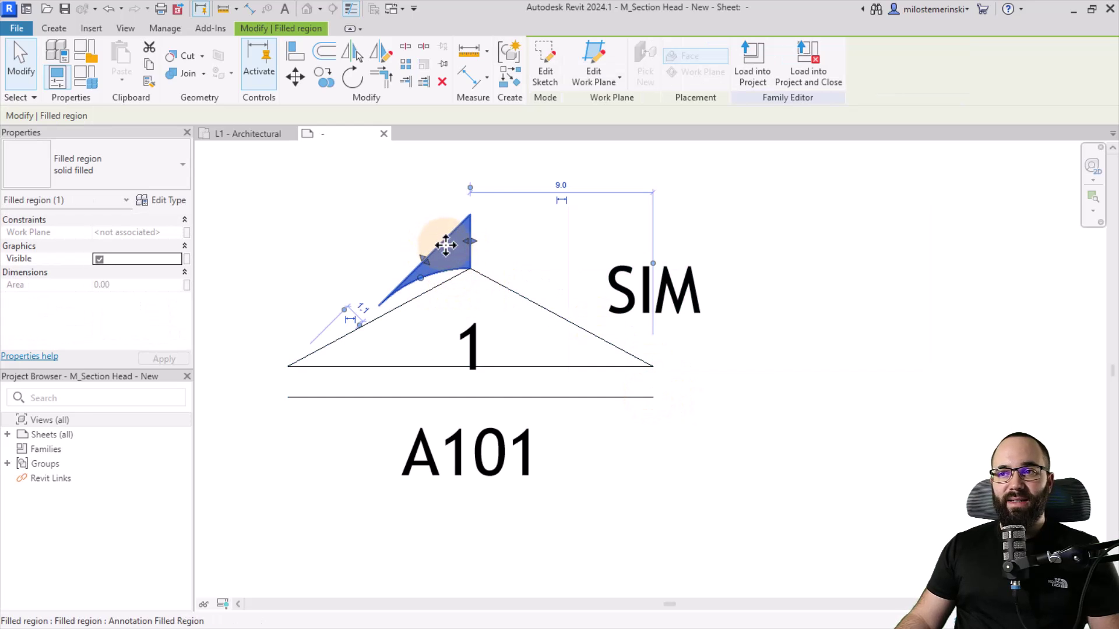
{"action": "left_click", "coordinate": [544, 83]}
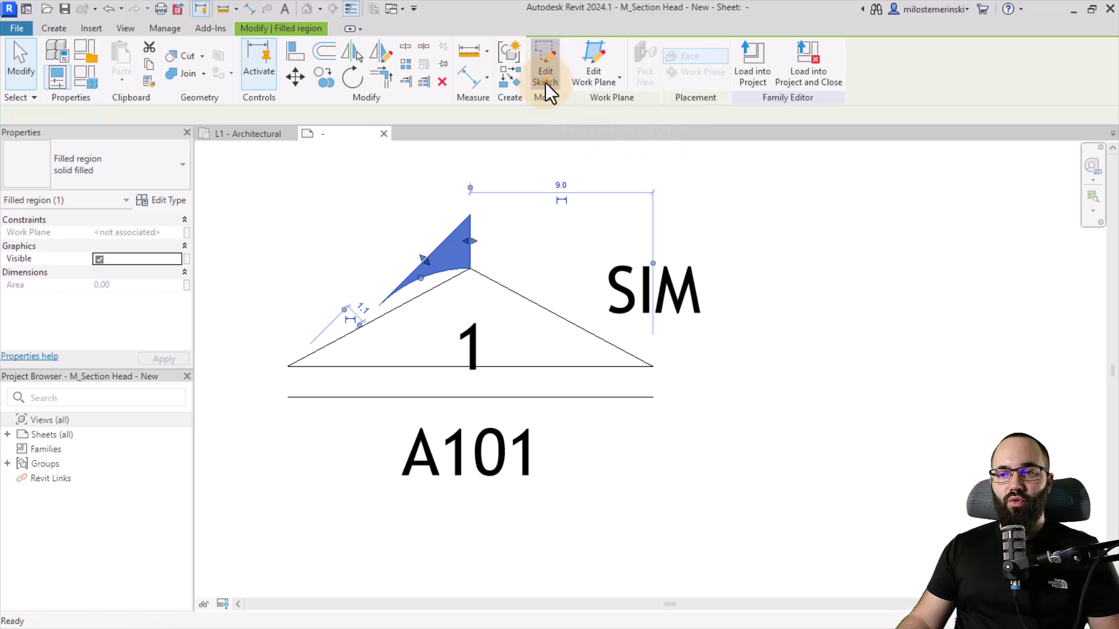
{"action": "left_click", "coordinate": [448, 271]}
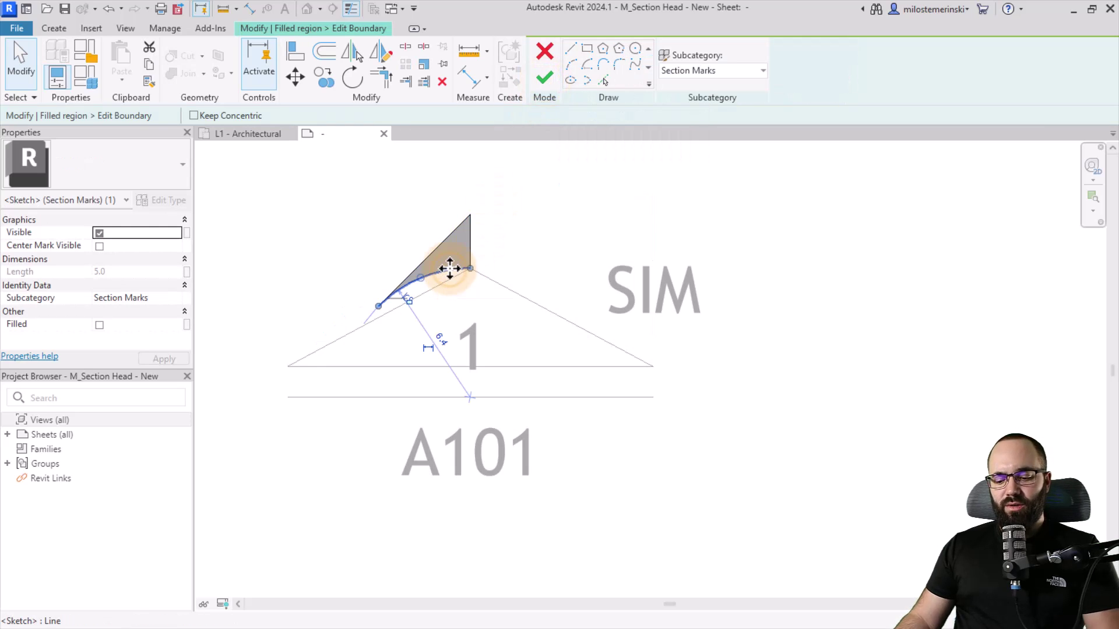
{"action": "left_click_drag", "start_coordinate": [493, 258], "coordinate": [404, 228]}
{"action": "left_click", "coordinate": [526, 166]}
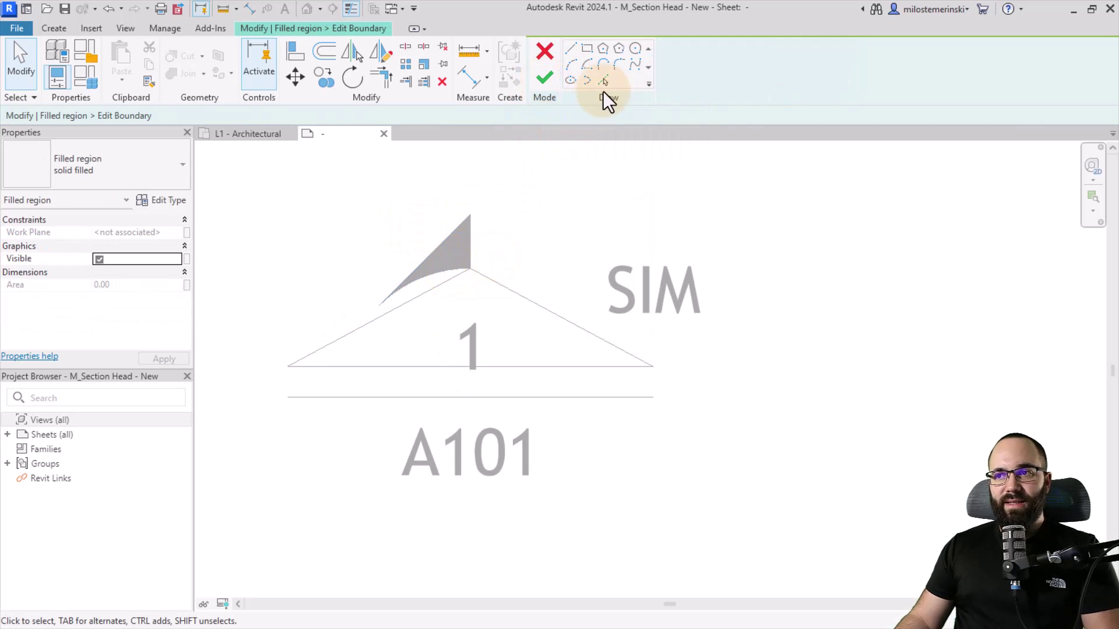
- Rebuild the fill boundary from both diagonals and the upper horizontal line, then finish
{"action": "left_click", "coordinate": [604, 88]}
{"action": "left_click", "coordinate": [439, 283]}
{"action": "left_click", "coordinate": [495, 279]}
{"action": "left_click", "coordinate": [515, 373]}
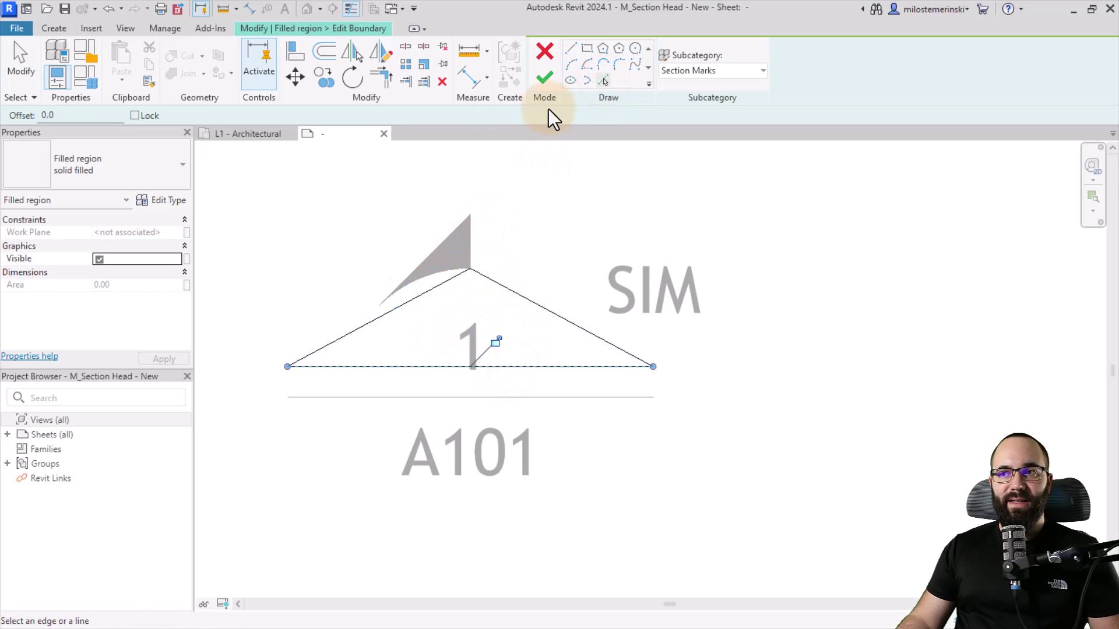
{"action": "left_click", "coordinate": [545, 79]}
{"action": "left_click", "coordinate": [418, 251]}
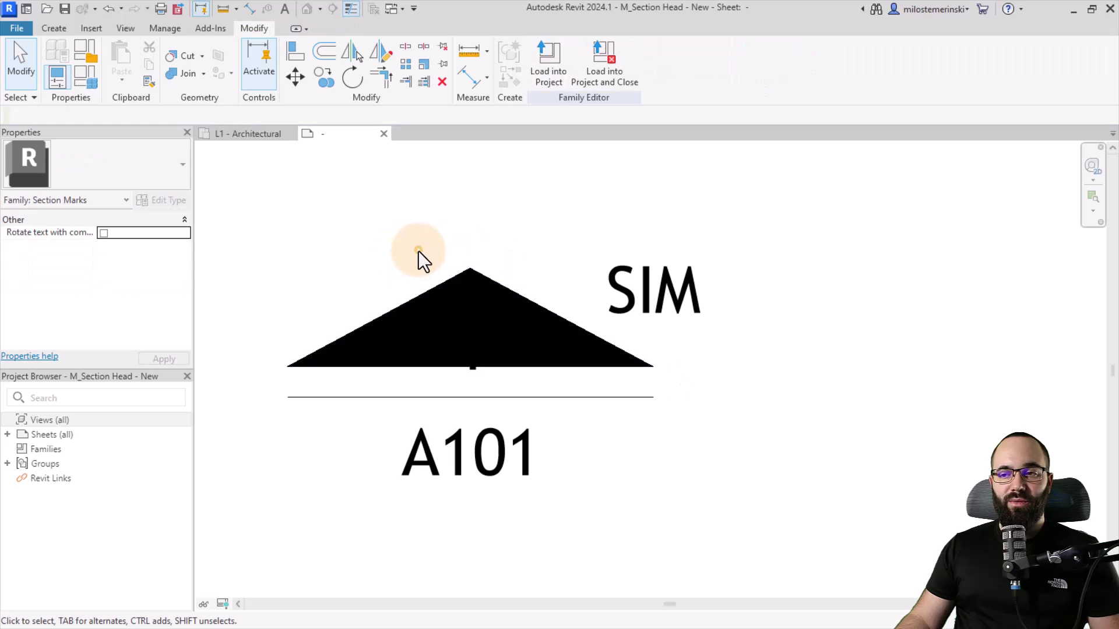
- Move the A101 label left and the 1 label up beside the triangle
{"action": "scroll", "coordinate": [627, 425], "scroll_direction": "down", "scroll_amount": 2}
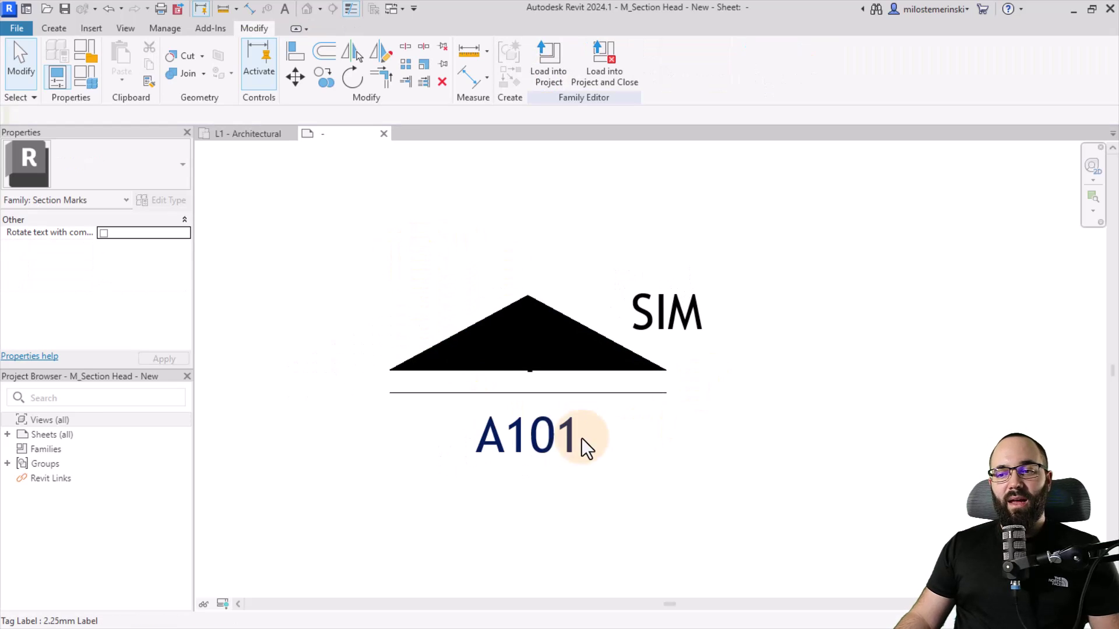
{"action": "left_click", "coordinate": [557, 438]}
{"action": "left_click_drag", "start_coordinate": [532, 439], "coordinate": [437, 448]}
{"action": "left_click_drag", "start_coordinate": [527, 377], "coordinate": [395, 346]}
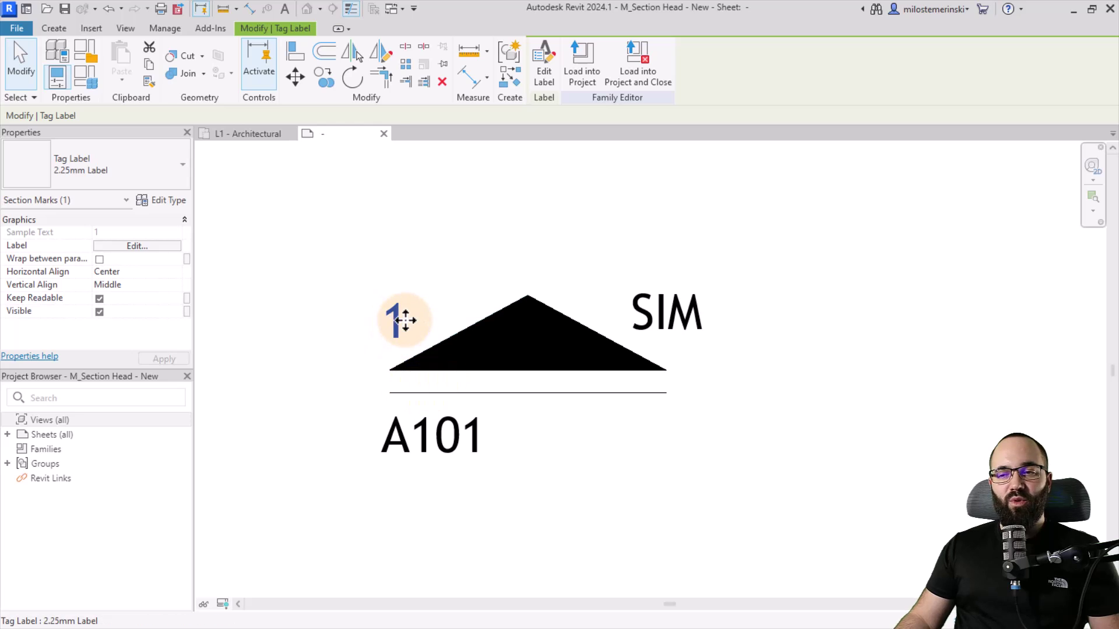
{"action": "middle_click_drag", "start_coordinate": [467, 429], "coordinate": [489, 435]}
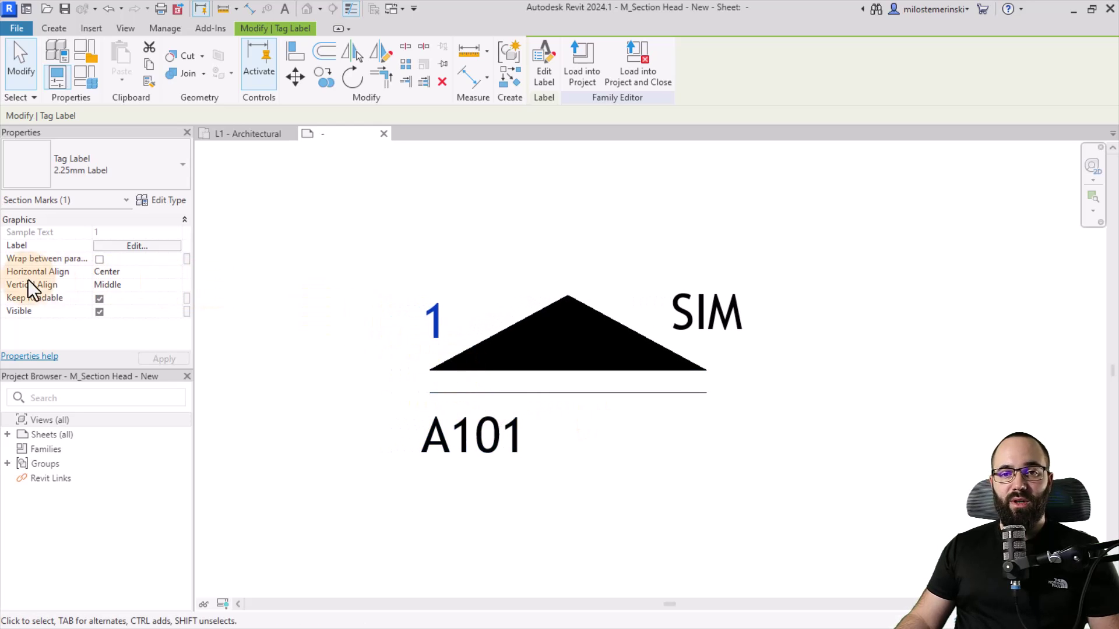
- Left-align the 1 label and place it beside the triangle's left end
{"action": "left_click", "coordinate": [172, 274]}
{"action": "left_click", "coordinate": [163, 279]}
{"action": "scroll", "coordinate": [672, 390], "scroll_direction": "down", "scroll_amount": 4}
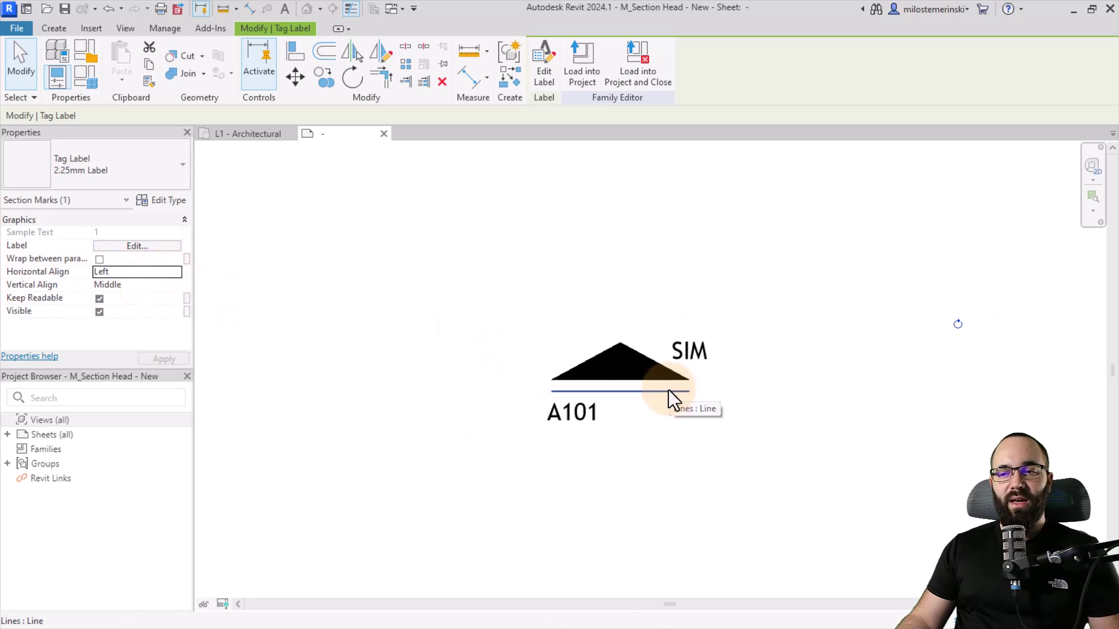
{"action": "left_click_drag", "start_coordinate": [325, 366], "coordinate": [613, 363]}
{"action": "left_click", "coordinate": [613, 456]}
- Left-align the A101 label under the line's left end and save the family
{"action": "left_click", "coordinate": [618, 418]}
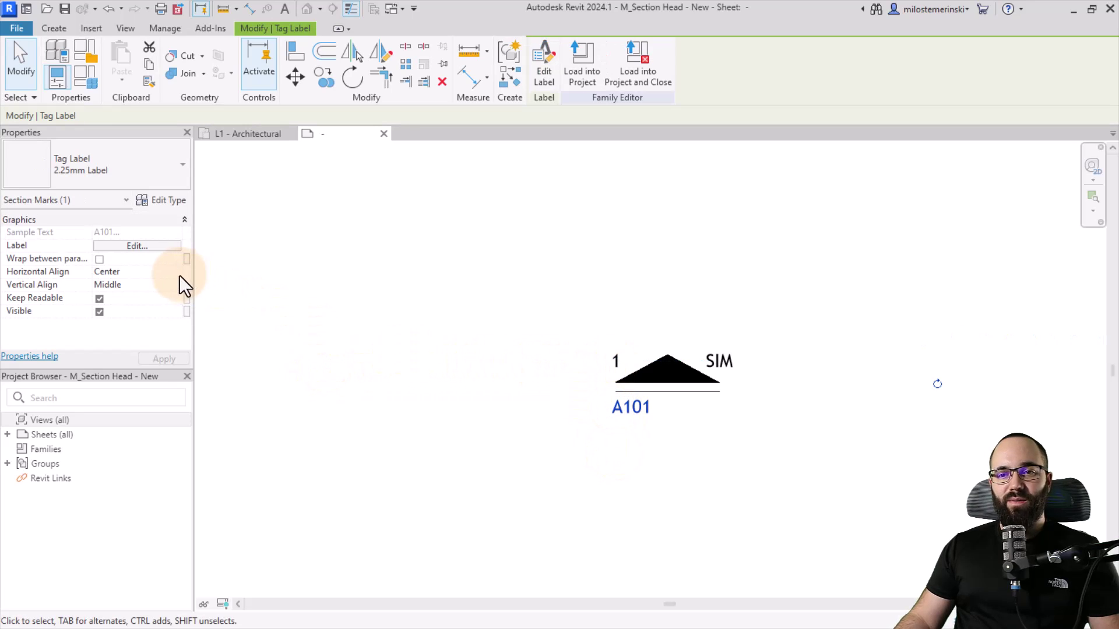
{"action": "left_click", "coordinate": [180, 274]}
{"action": "left_click", "coordinate": [106, 285]}
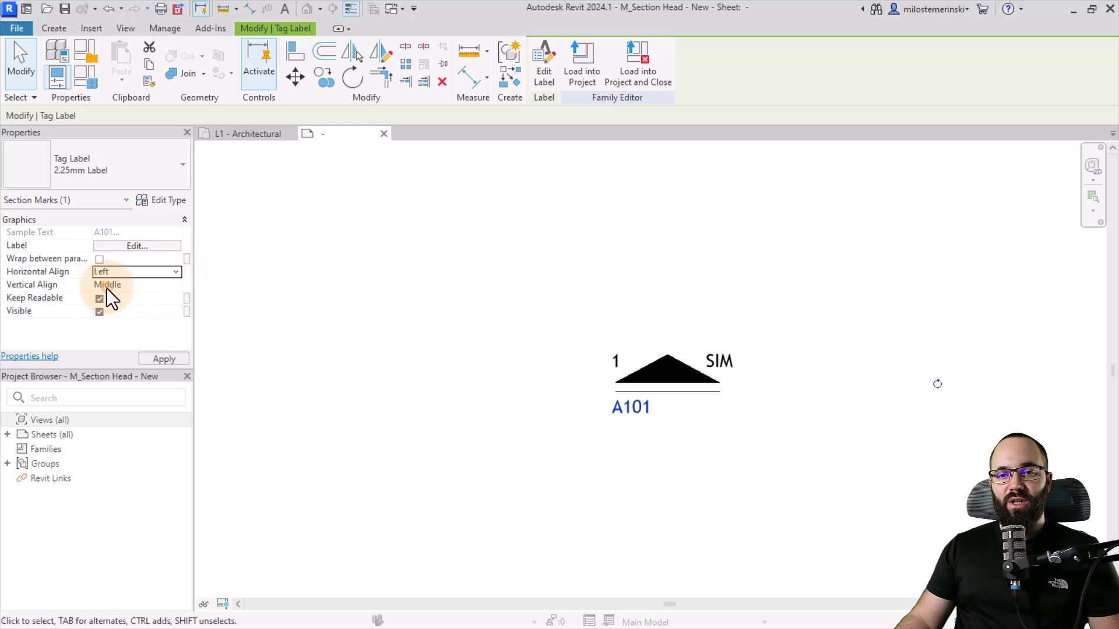
{"action": "left_click", "coordinate": [620, 433]}
{"action": "left_click_drag", "start_coordinate": [345, 413], "coordinate": [620, 414]}
{"action": "scroll", "coordinate": [701, 417], "scroll_direction": "up", "scroll_amount": 3}
{"action": "left_click", "coordinate": [676, 418]}
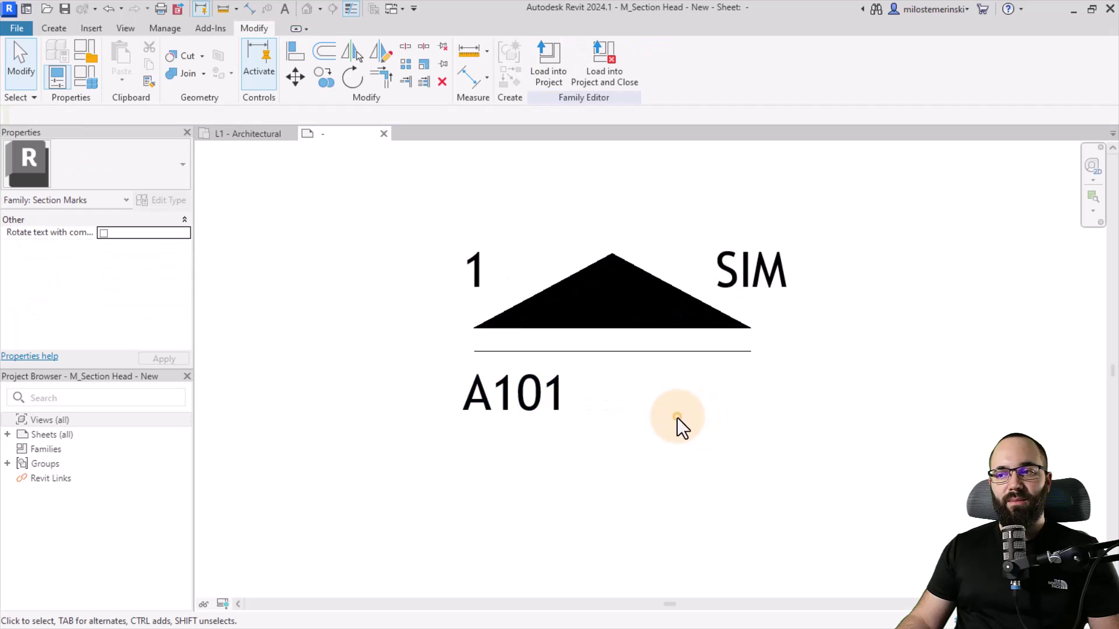
{"action": "scroll", "coordinate": [676, 418], "scroll_direction": "down", "scroll_amount": 2}
{"action": "middle_click_drag", "start_coordinate": [532, 350], "coordinate": [392, 349]}
{"action": "scroll", "coordinate": [361, 352], "scroll_direction": "up", "scroll_amount": 2}
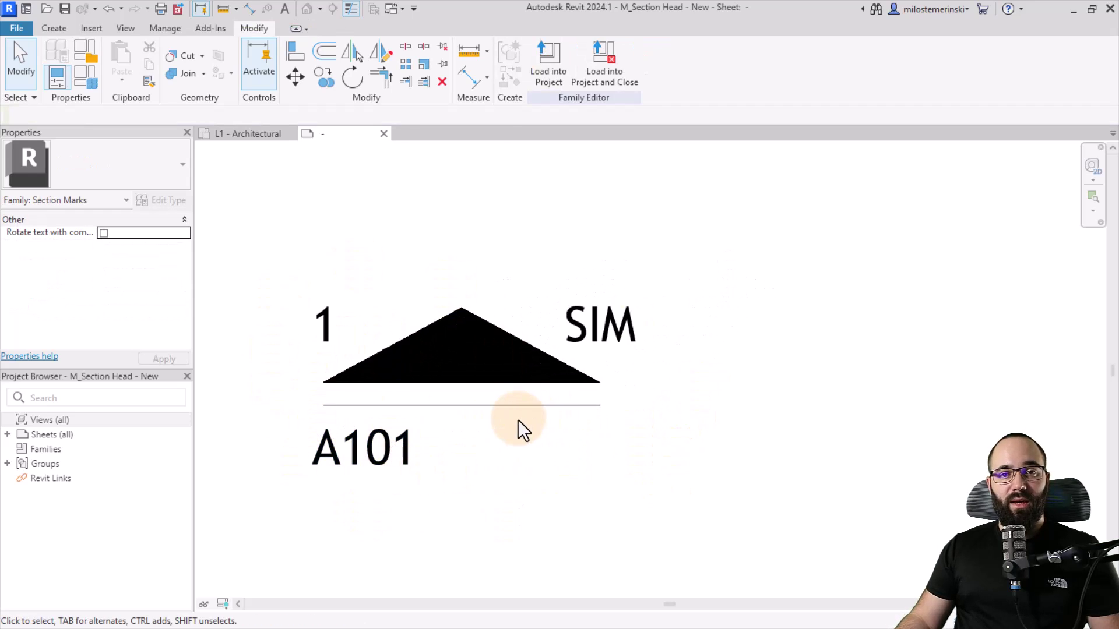
{"action": "left_click", "coordinate": [68, 10]}
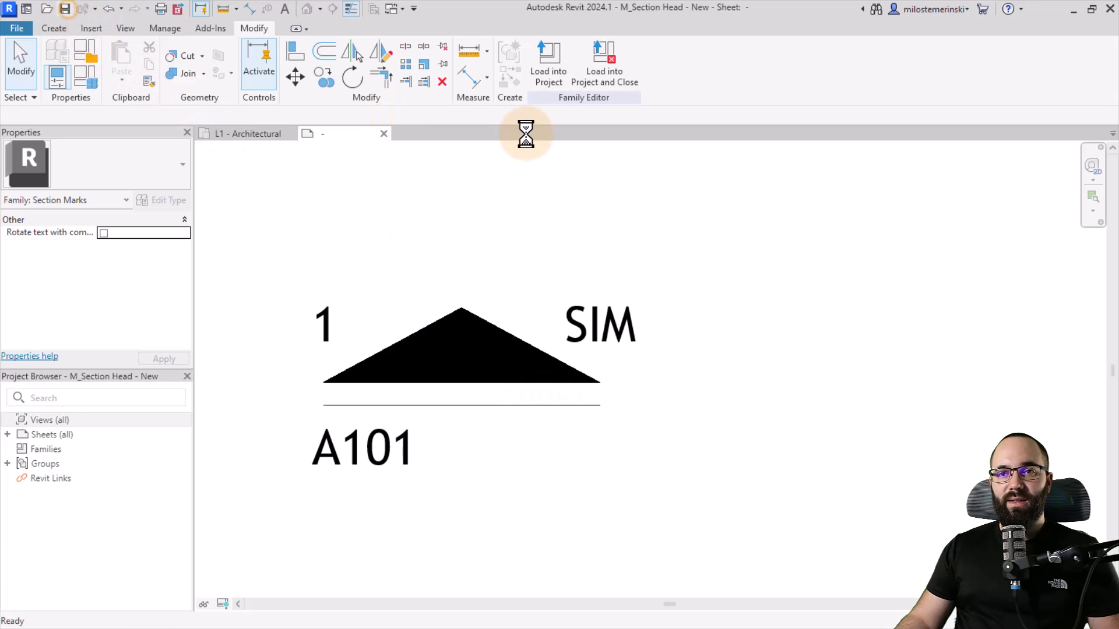
- Load the edited section head into the project and open the section's Section Tag type settings
{"action": "left_click", "coordinate": [606, 83]}
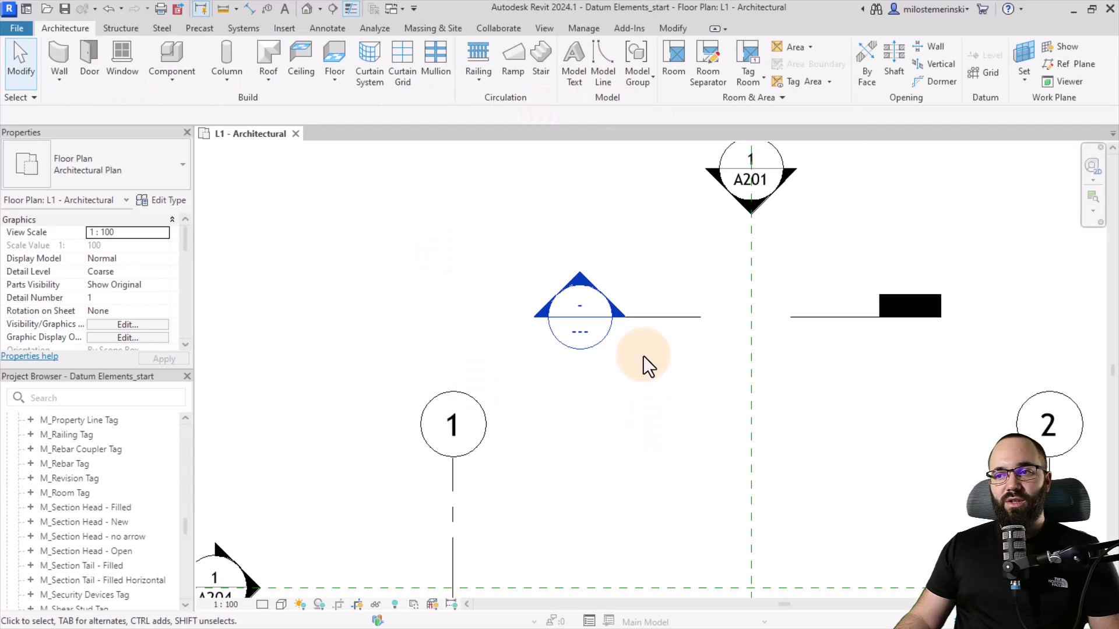
{"action": "left_click", "coordinate": [634, 319]}
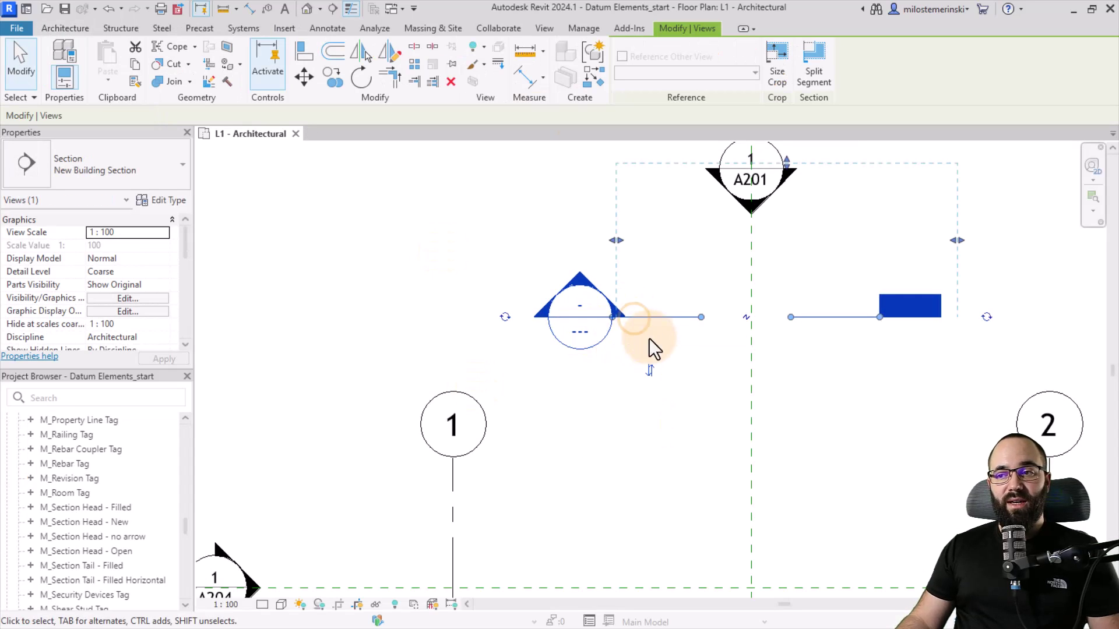
{"action": "left_click", "coordinate": [179, 199]}
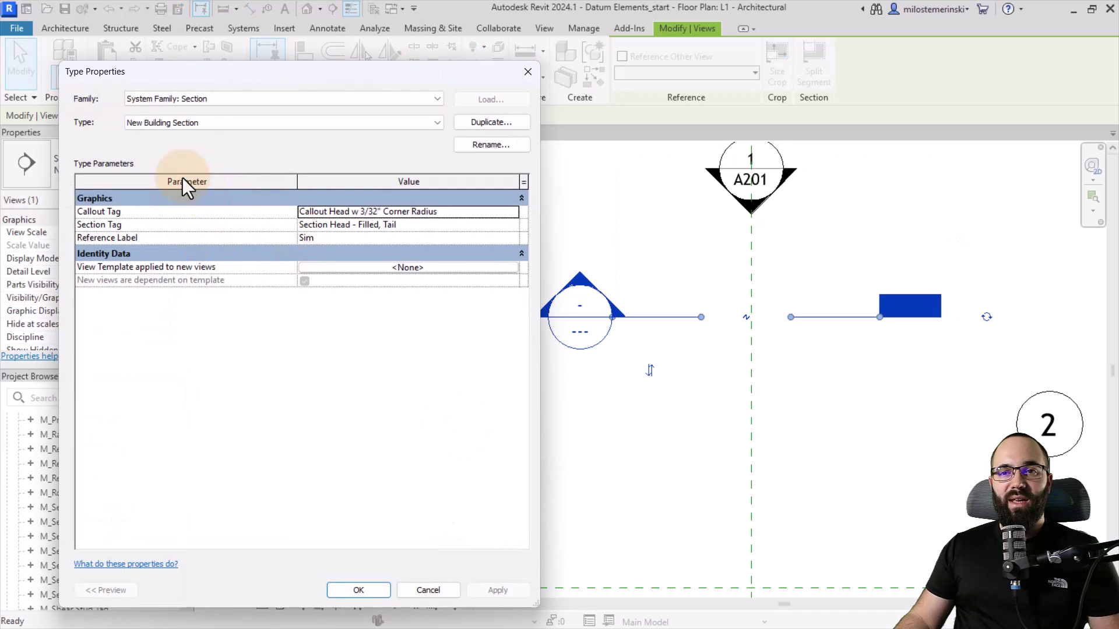
{"action": "left_click", "coordinate": [353, 227]}
{"action": "left_click", "coordinate": [513, 225]}
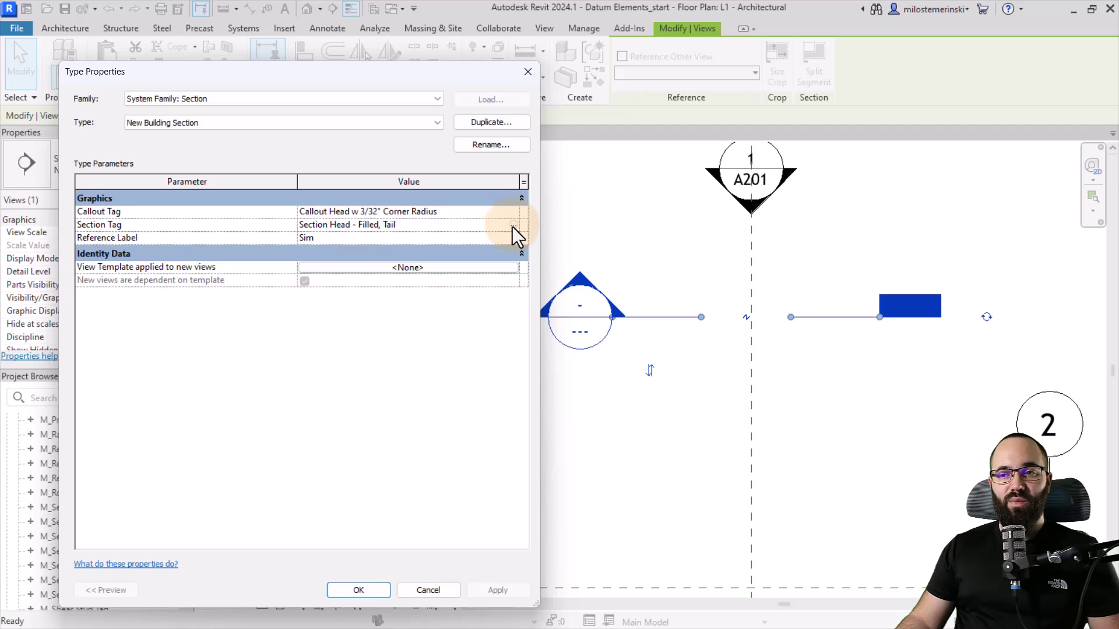
{"action": "left_click", "coordinate": [181, 127]}
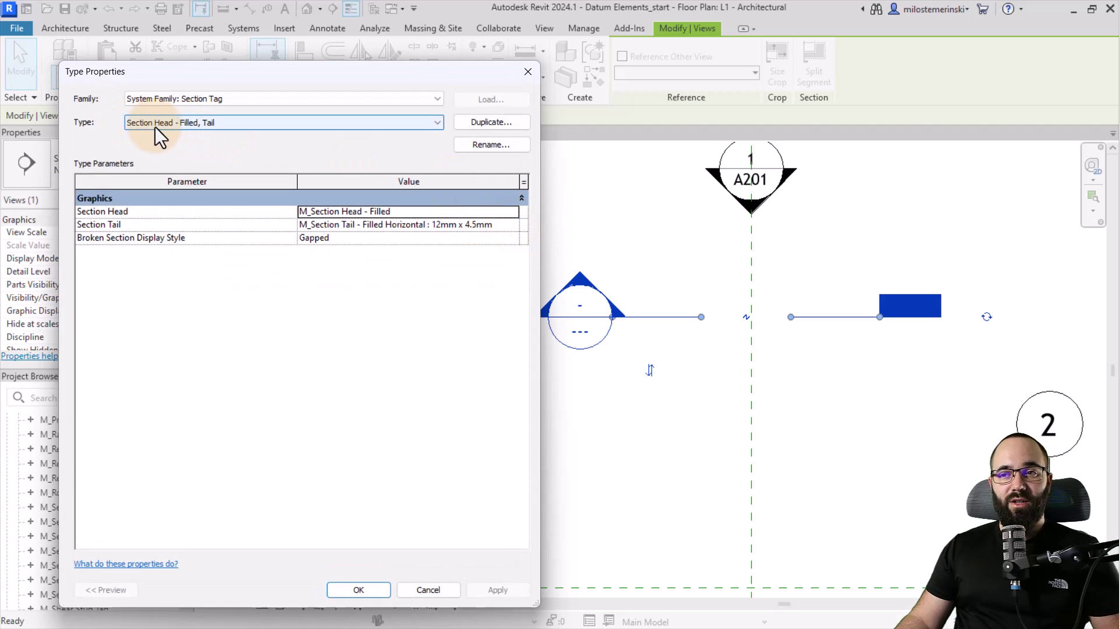
- Duplicate the section tag type and rename it 'Section Head - New, Tail'
{"action": "left_click", "coordinate": [479, 125]}
{"action": "left_click", "coordinate": [501, 286]}
{"action": "left_click_drag", "start_coordinate": [510, 286], "coordinate": [536, 287]}
{"action": "key", "text": "BackSpace"}
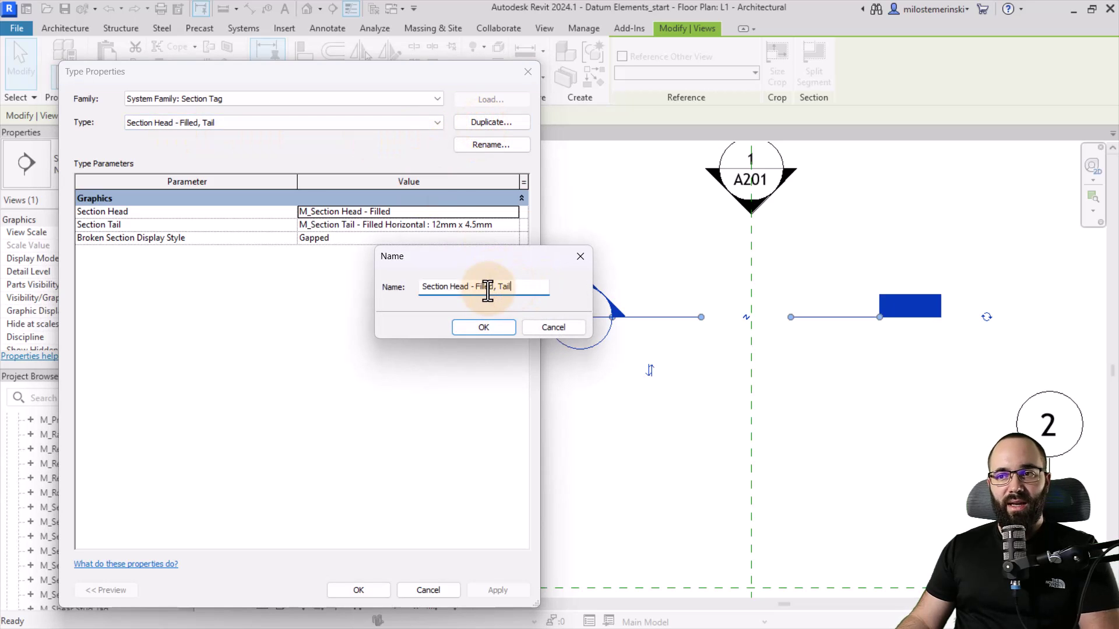
{"action": "left_click_drag", "start_coordinate": [491, 289], "coordinate": [517, 291]}
{"action": "key", "text": "BackSpace"}
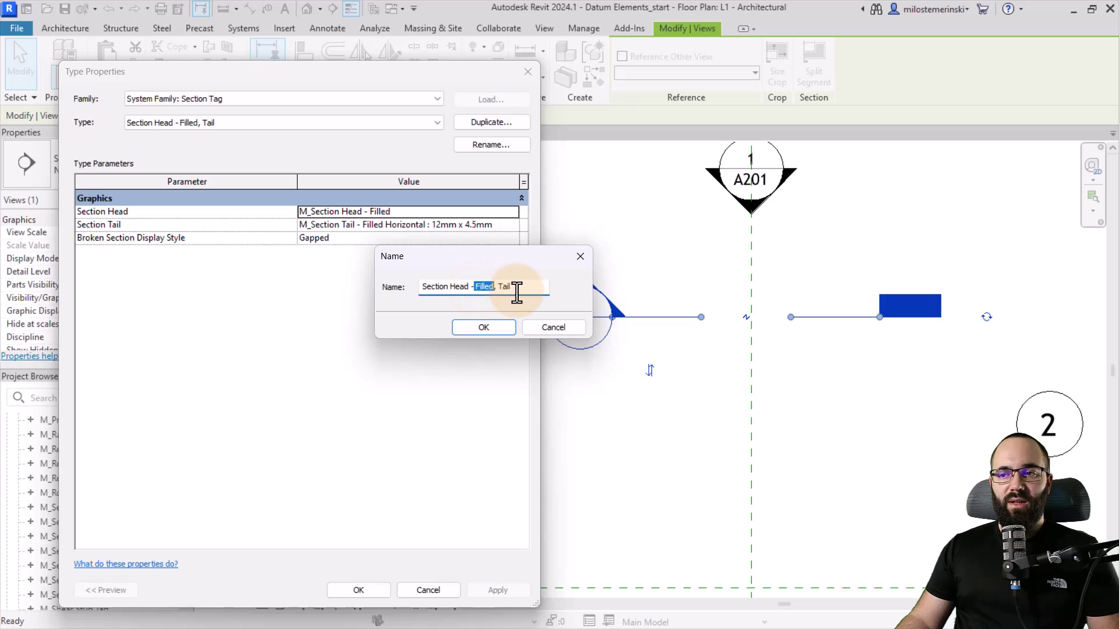
{"action": "type", "text": "New,"}
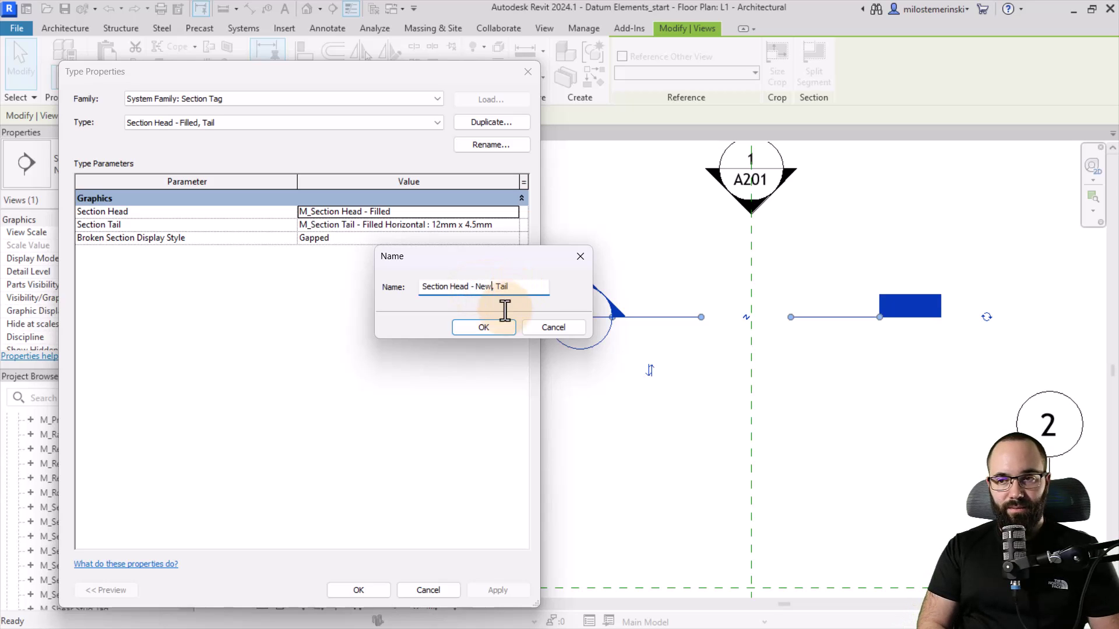
{"action": "left_click", "coordinate": [495, 330]}
- Set the tail to 9mm x 2.25mm filled and the head to M_Section Head - New, applying both dialogs
{"action": "left_click", "coordinate": [513, 225]}
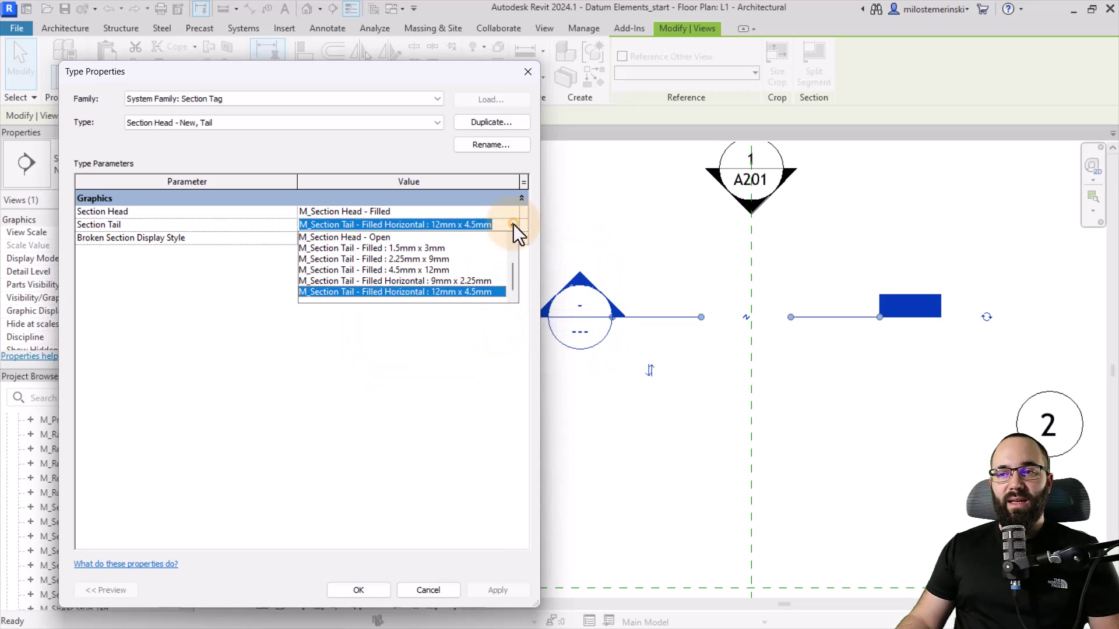
{"action": "left_click", "coordinate": [483, 279]}
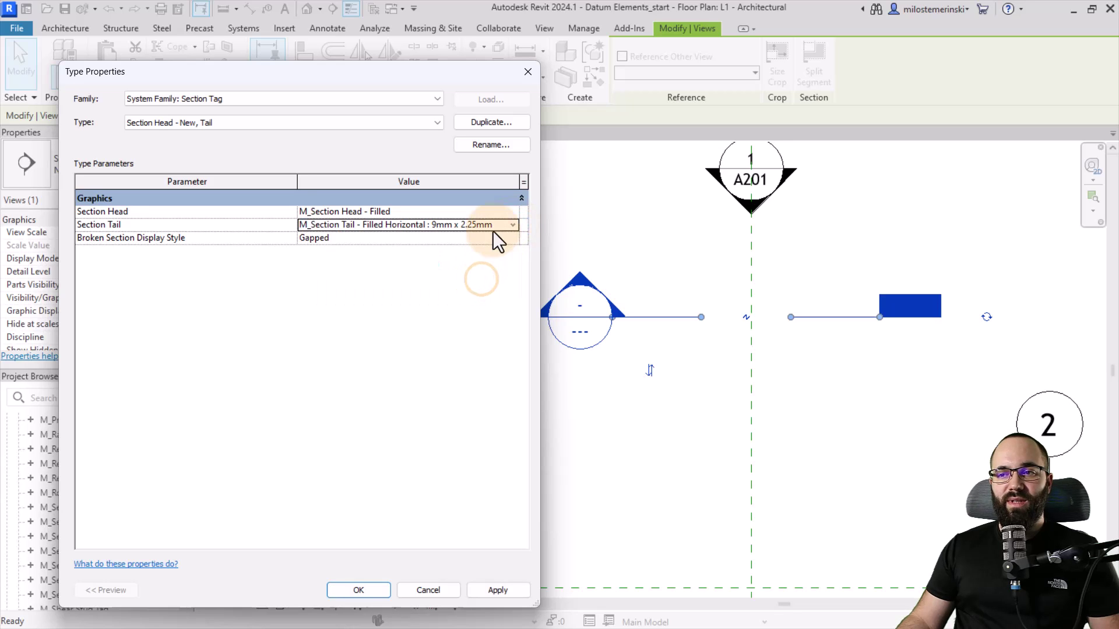
{"action": "left_click", "coordinate": [501, 211]}
{"action": "left_click", "coordinate": [512, 211]}
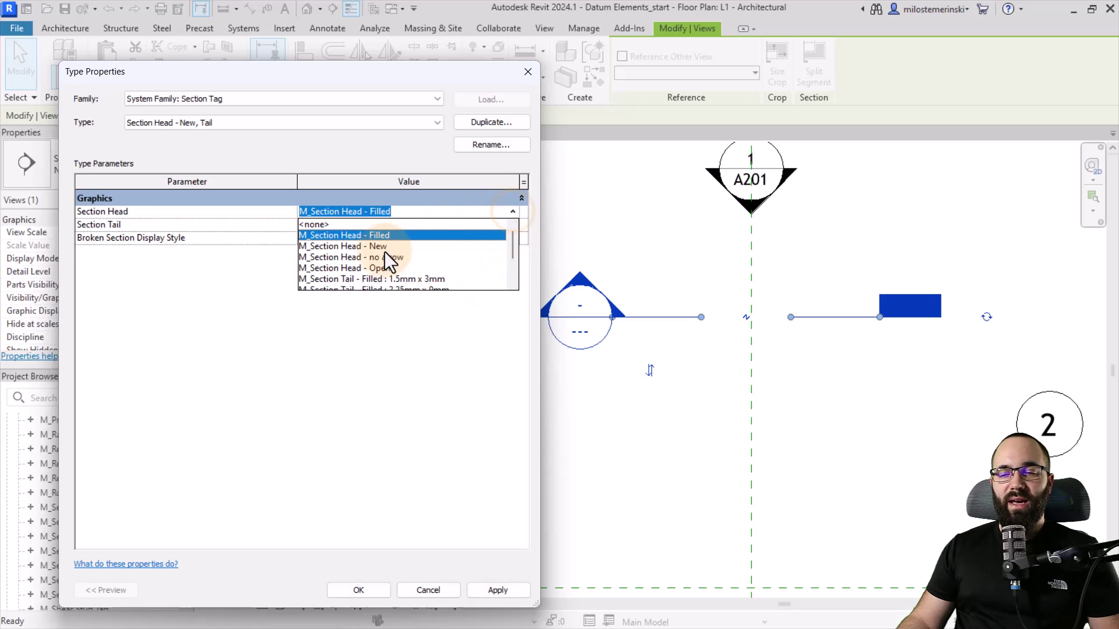
{"action": "left_click", "coordinate": [355, 246]}
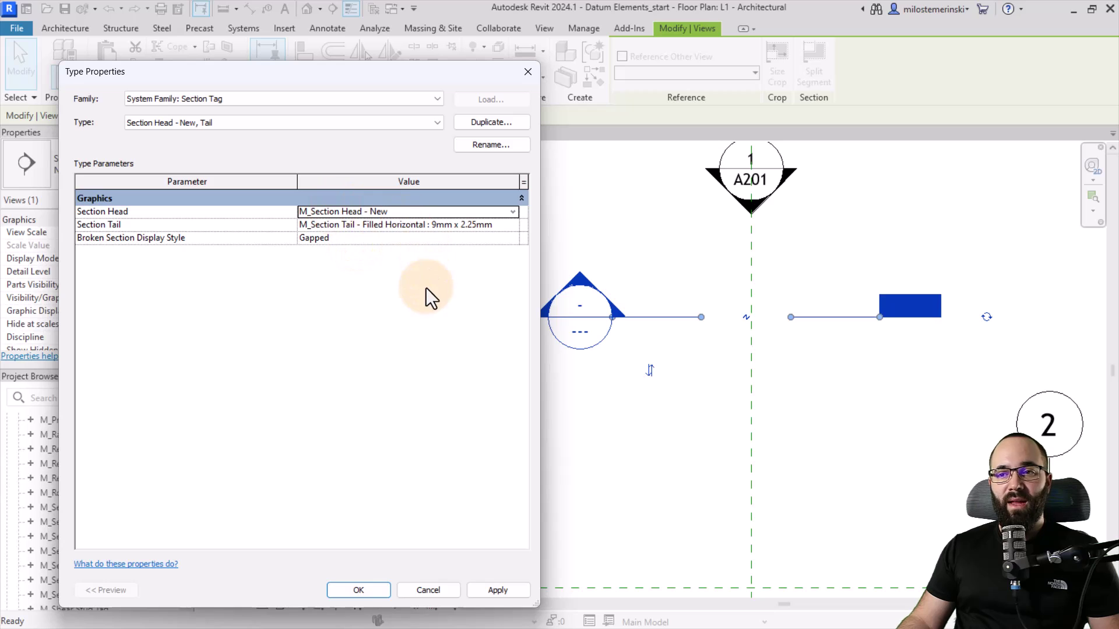
{"action": "left_click", "coordinate": [493, 592]}
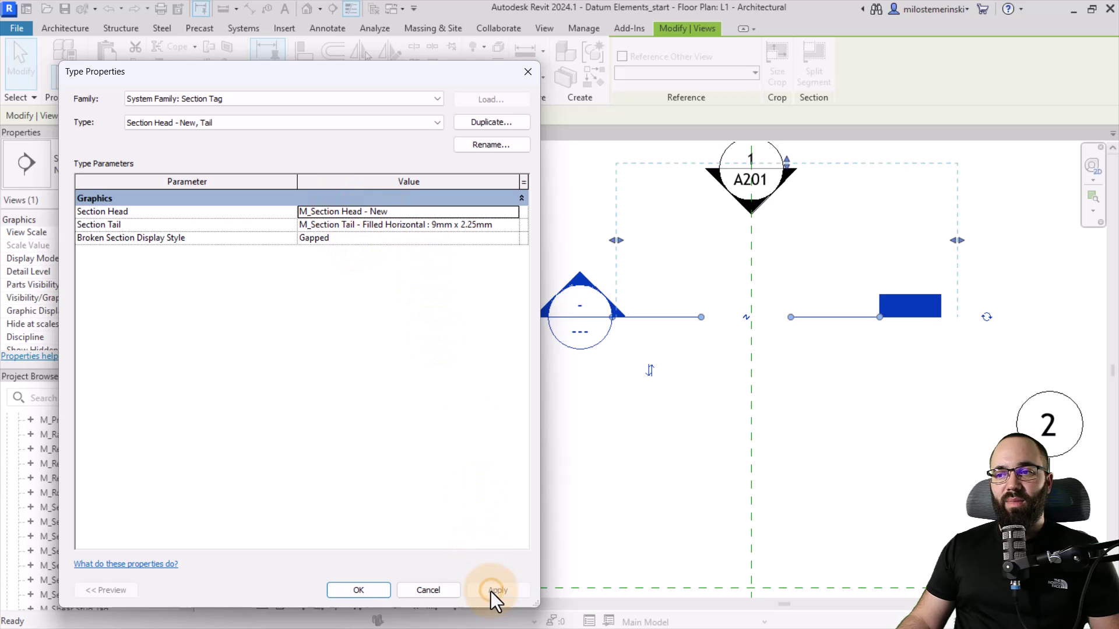
{"action": "left_click", "coordinate": [373, 592]}
{"action": "left_click", "coordinate": [488, 592]}
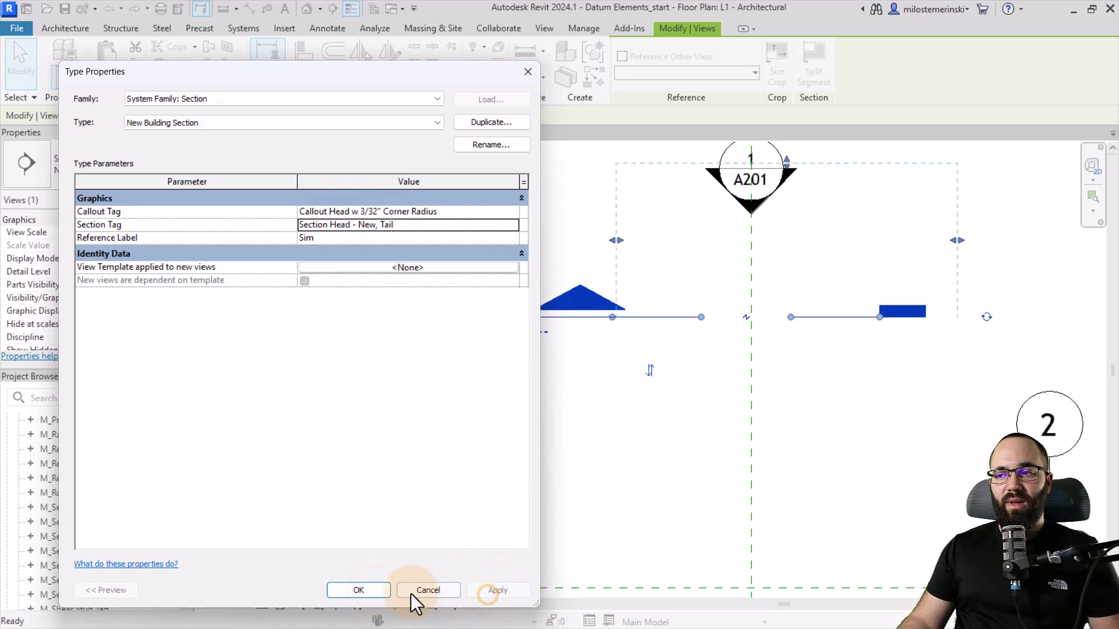
{"action": "left_click", "coordinate": [369, 592]}
- Open the Section 2 view from its section head
{"action": "left_click", "coordinate": [574, 462]}
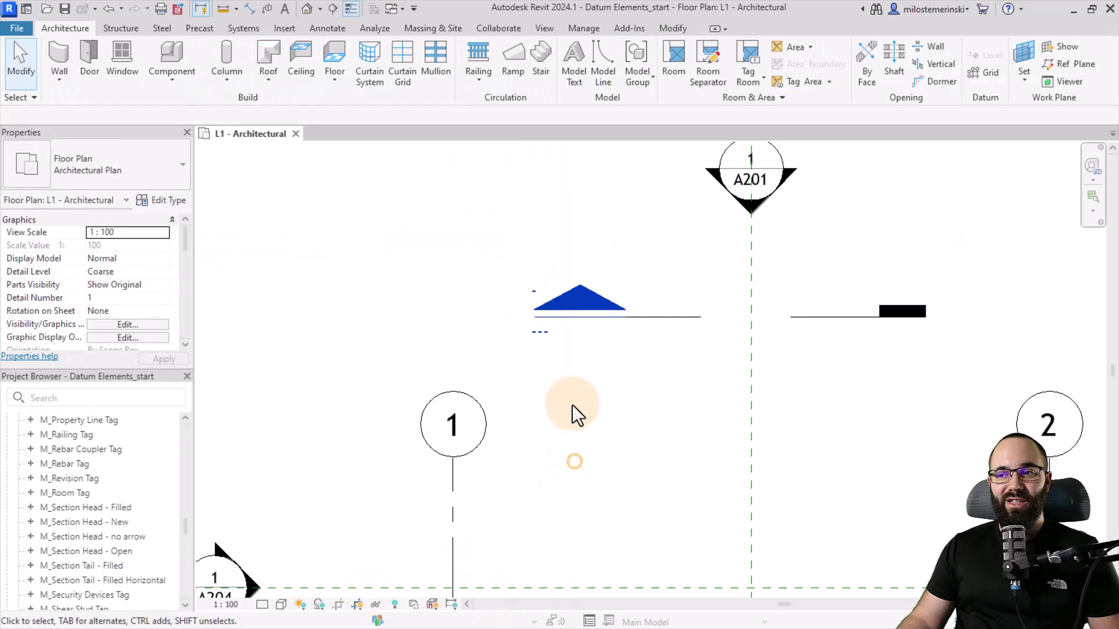
{"action": "scroll", "coordinate": [583, 402], "scroll_direction": "down", "scroll_amount": 3}
{"action": "scroll", "coordinate": [559, 367], "scroll_direction": "up", "scroll_amount": 2}
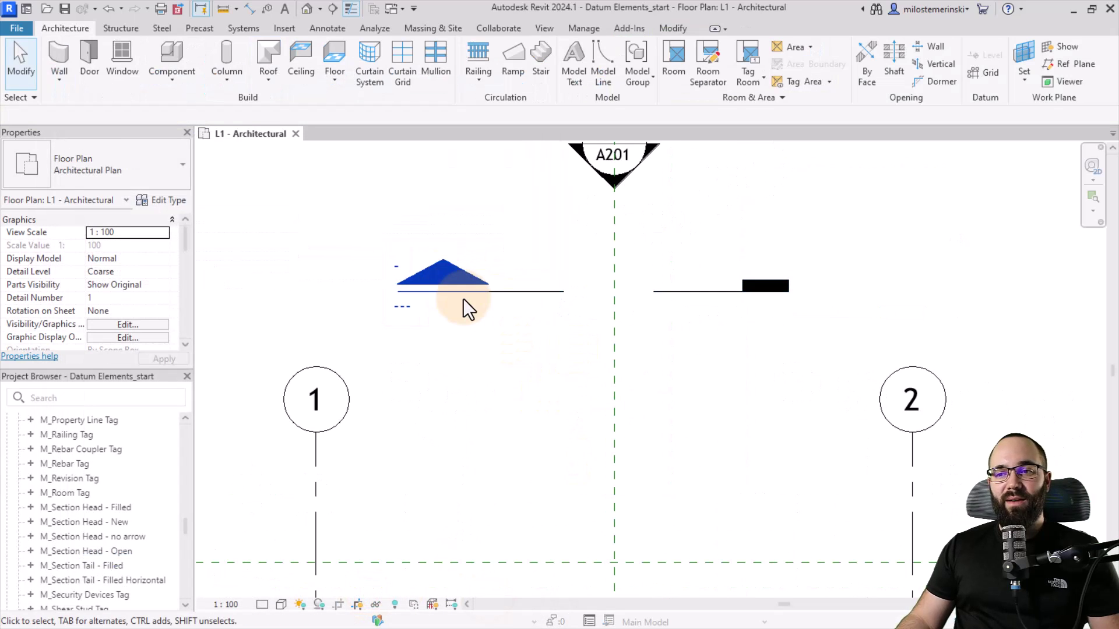
{"action": "double_click", "coordinate": [455, 266]}
{"action": "scroll", "coordinate": [724, 424], "scroll_direction": "up", "scroll_amount": 2}
- Back in L1 - Architectural, cycle the section's left end symbol back to the triangle head
{"action": "left_click", "coordinate": [241, 133]}
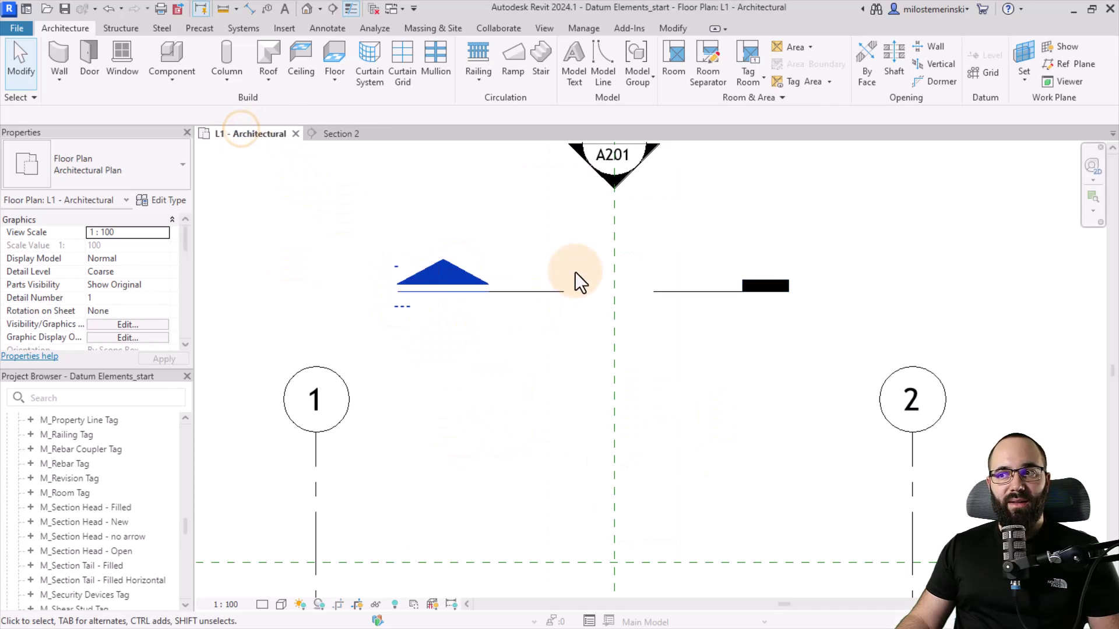
{"action": "left_click", "coordinate": [513, 292]}
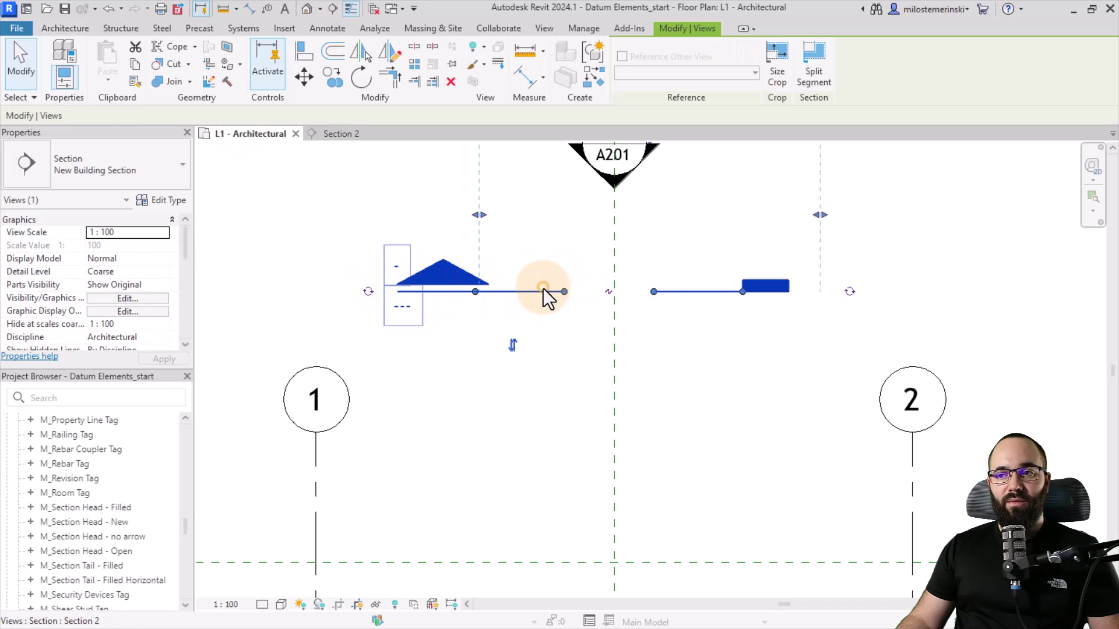
{"action": "left_click", "coordinate": [369, 291]}
{"action": "left_click", "coordinate": [368, 292]}
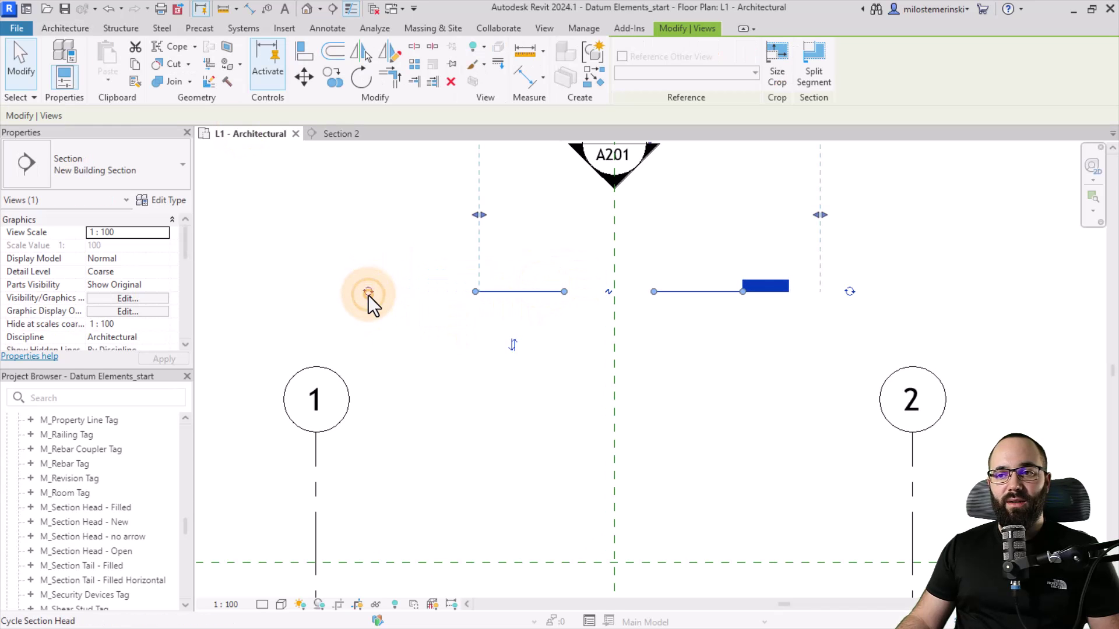
{"action": "left_click", "coordinate": [369, 295]}
{"action": "left_click", "coordinate": [485, 415]}
{"action": "scroll", "coordinate": [471, 306], "scroll_direction": "down", "scroll_amount": 1}
{"action": "scroll", "coordinate": [484, 362], "scroll_direction": "down", "scroll_amount": 2}
{"action": "scroll", "coordinate": [461, 356], "scroll_direction": "up", "scroll_amount": 2}
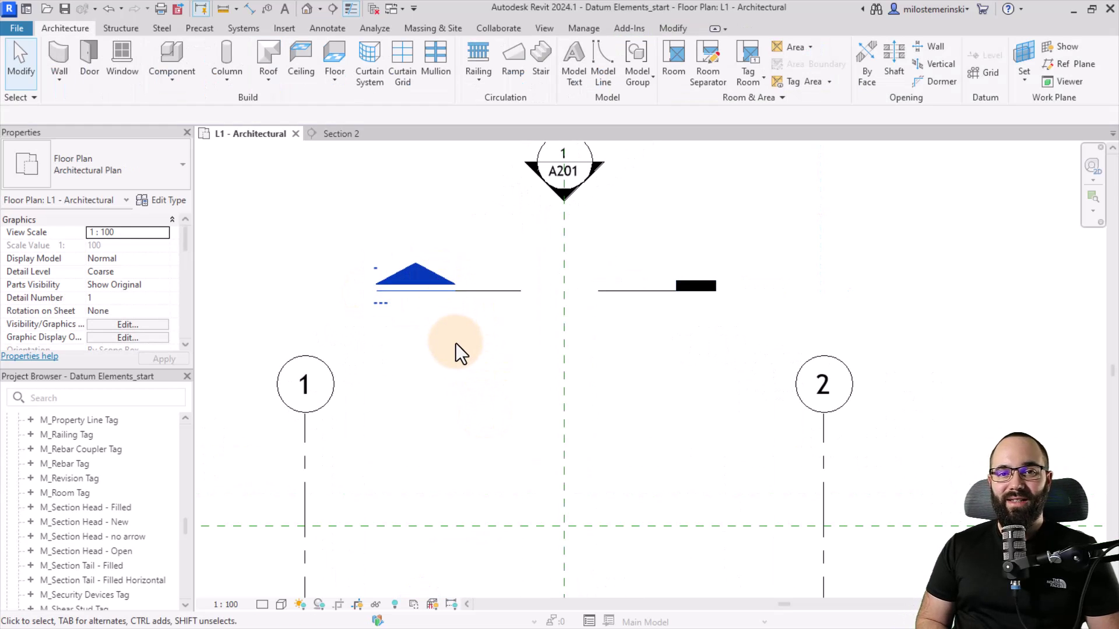
{"action": "scroll", "coordinate": [456, 342], "scroll_direction": "down", "scroll_amount": 1}
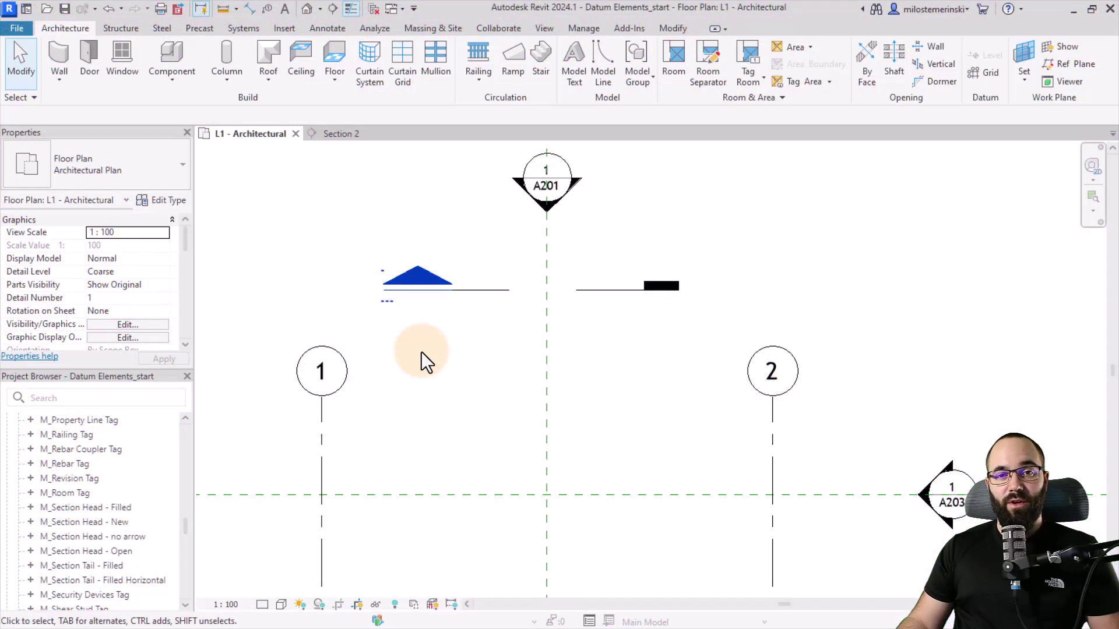
{"action": "scroll", "coordinate": [420, 352], "scroll_direction": "down", "scroll_amount": 3}
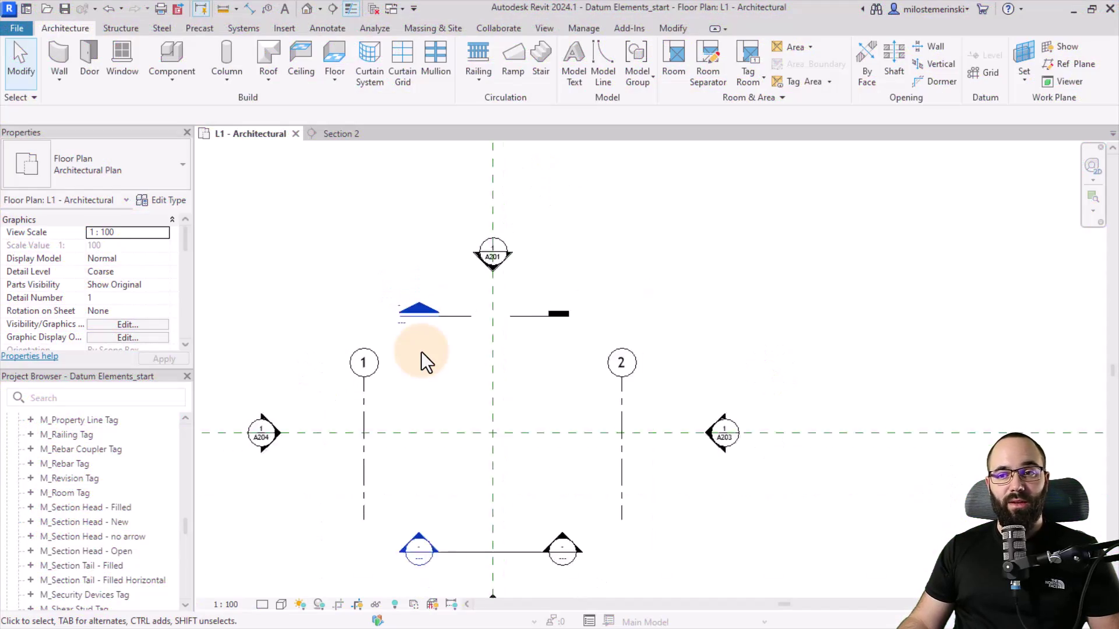
- Open the South elevation from the A202 marker and inspect the right ends of the levels
{"action": "double_click", "coordinate": [467, 474]}
{"action": "middle_click_drag", "start_coordinate": [610, 479], "coordinate": [655, 425]}
{"action": "scroll", "coordinate": [762, 414], "scroll_direction": "up", "scroll_amount": 5}
{"action": "left_click", "coordinate": [428, 314]}
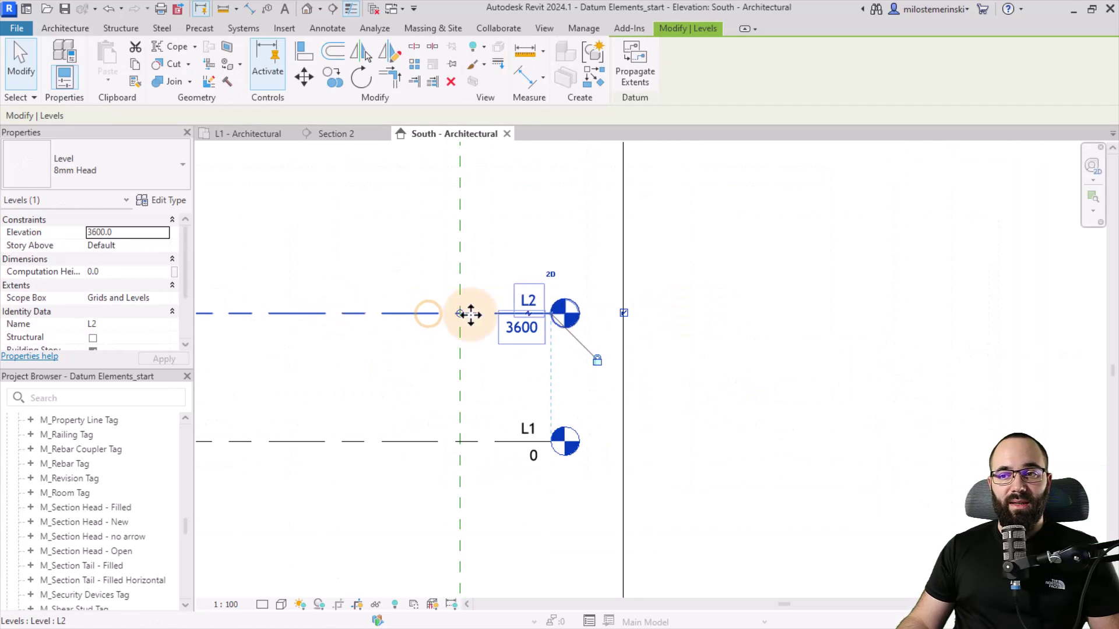
{"action": "left_click", "coordinate": [481, 324]}
{"action": "scroll", "coordinate": [518, 315], "scroll_direction": "up", "scroll_amount": 4}
{"action": "scroll", "coordinate": [426, 359], "scroll_direction": "up", "scroll_amount": 1}
{"action": "scroll", "coordinate": [568, 356], "scroll_direction": "down", "scroll_amount": 6}
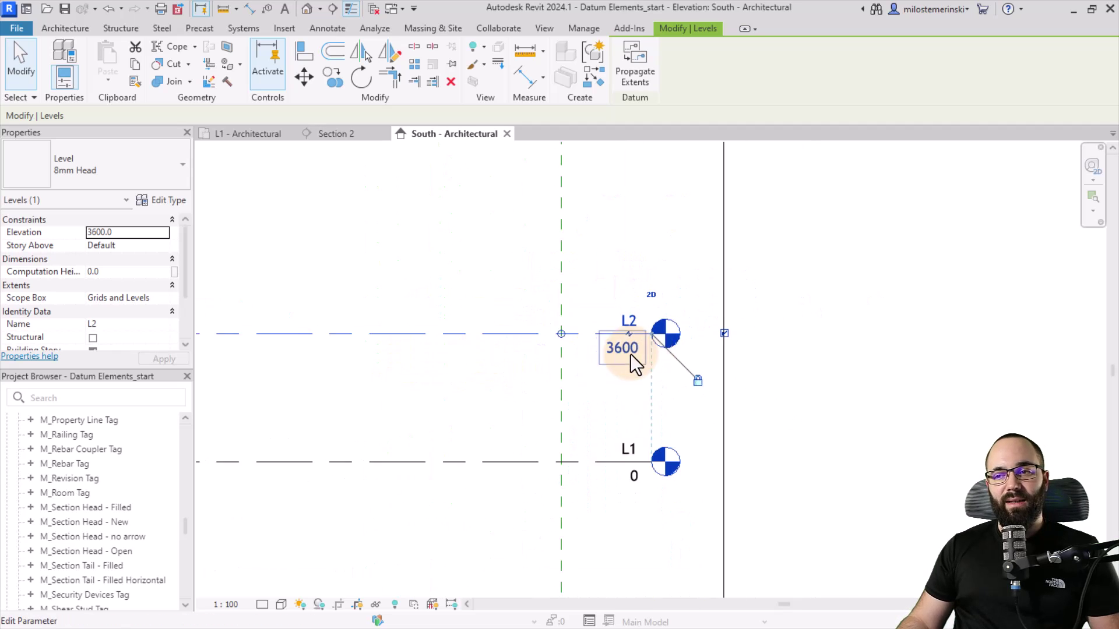
{"action": "middle_click_drag", "start_coordinate": [612, 361], "coordinate": [783, 360]}
{"action": "left_click", "coordinate": [906, 355]}
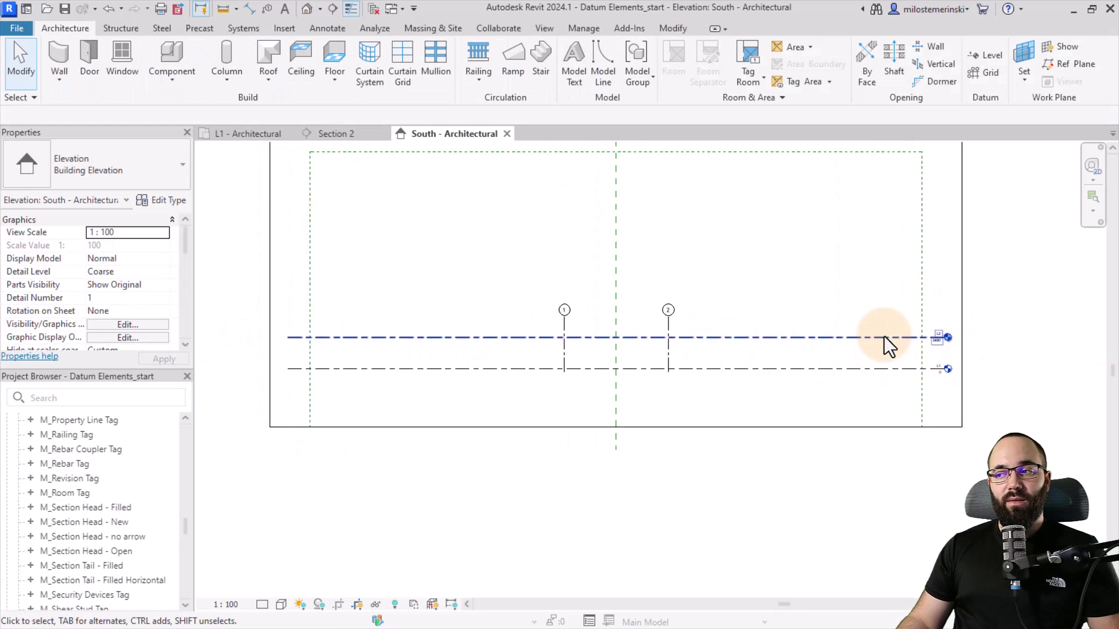
- Zoom in on the level heads and select level L2
{"action": "scroll", "coordinate": [936, 401], "scroll_direction": "up", "scroll_amount": 2}
{"action": "middle_click_drag", "start_coordinate": [951, 390], "coordinate": [428, 351]}
{"action": "scroll", "coordinate": [428, 351], "scroll_direction": "up", "scroll_amount": 3}
{"action": "scroll", "coordinate": [589, 351], "scroll_direction": "up", "scroll_amount": 2}
{"action": "left_click", "coordinate": [421, 320]}
- Give the 8mm Head level type a pink line colour and Dash 1.5mm pattern
{"action": "left_click", "coordinate": [174, 200]}
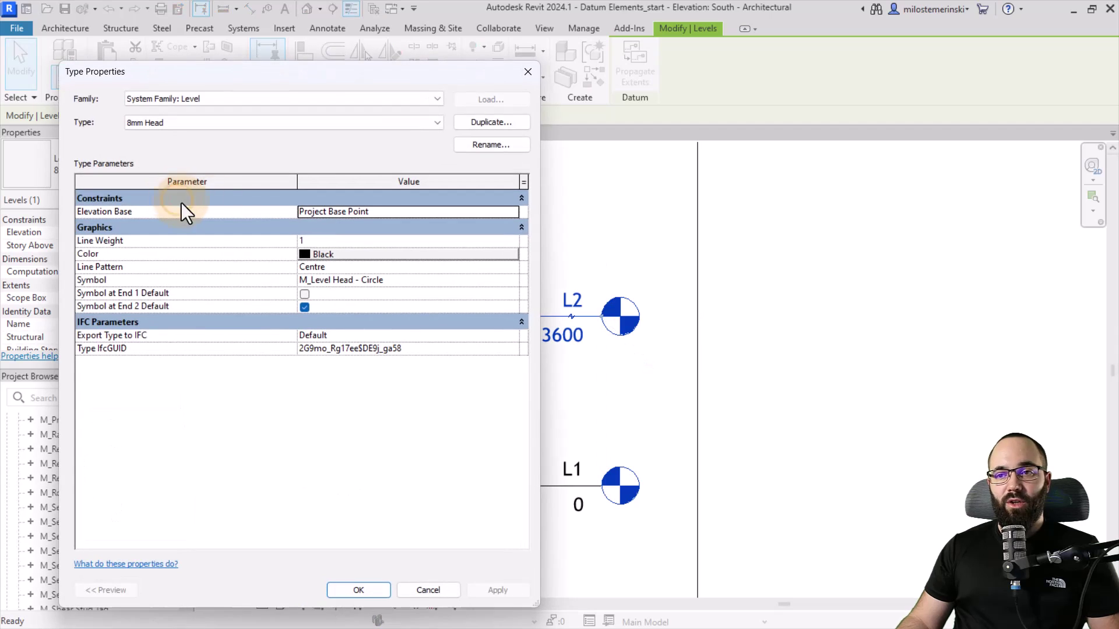
{"action": "left_click_drag", "start_coordinate": [368, 77], "coordinate": [342, 57]}
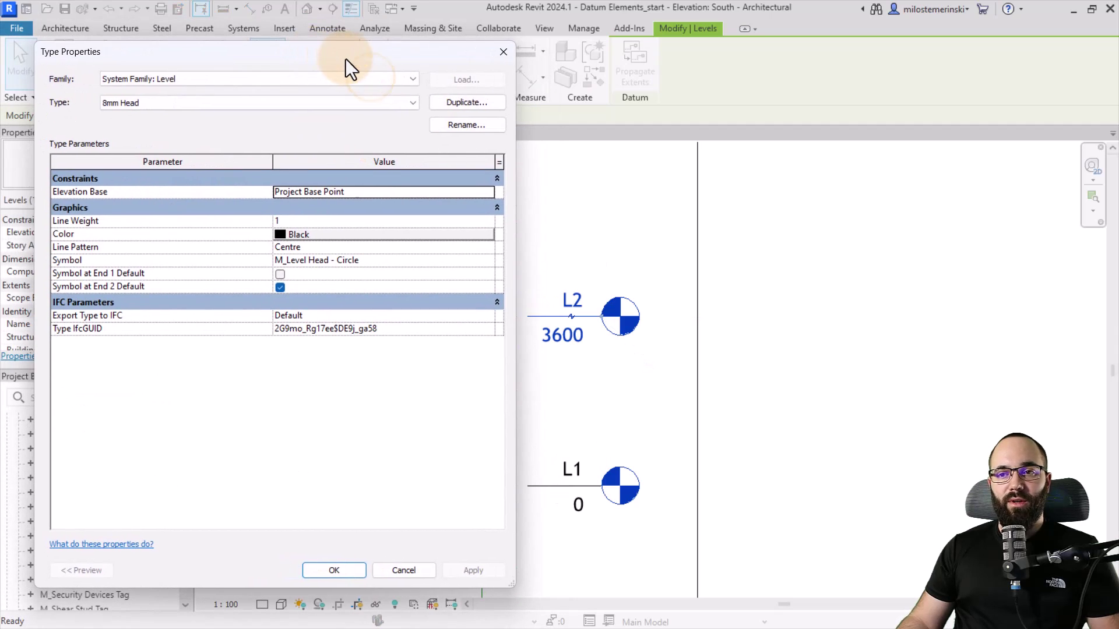
{"action": "left_click", "coordinate": [313, 222]}
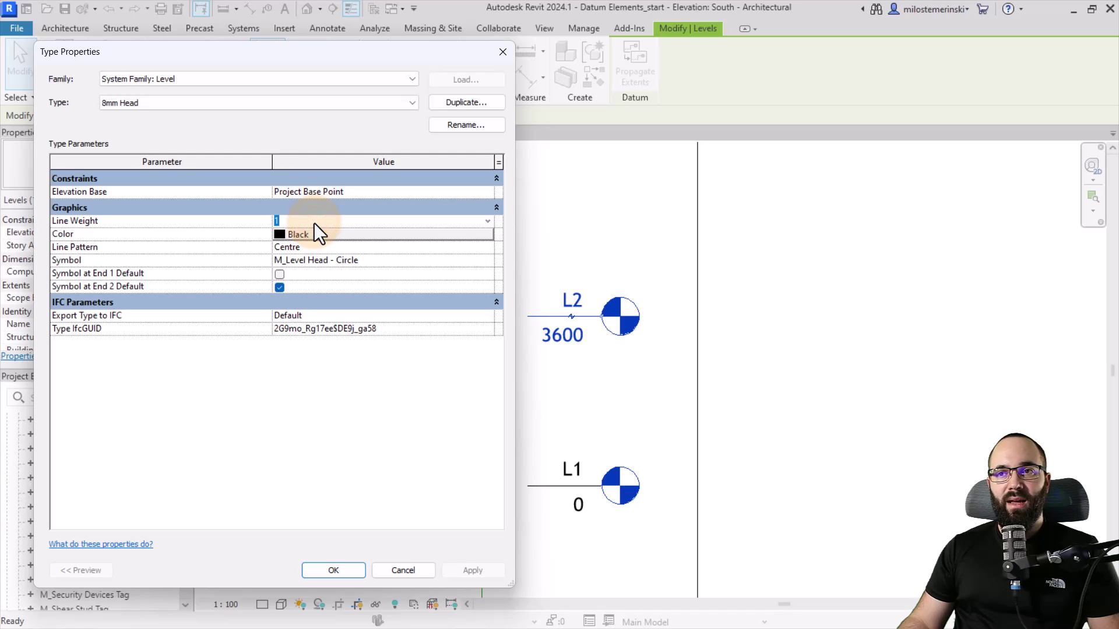
{"action": "left_click", "coordinate": [281, 236]}
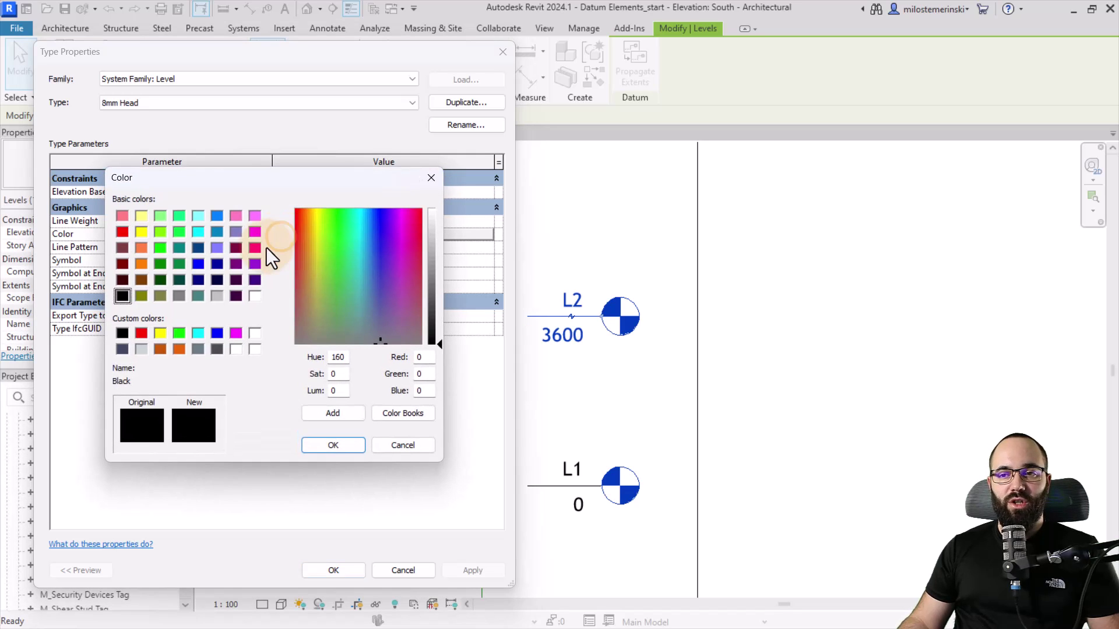
{"action": "left_click", "coordinate": [255, 247]}
{"action": "left_click", "coordinate": [327, 444]}
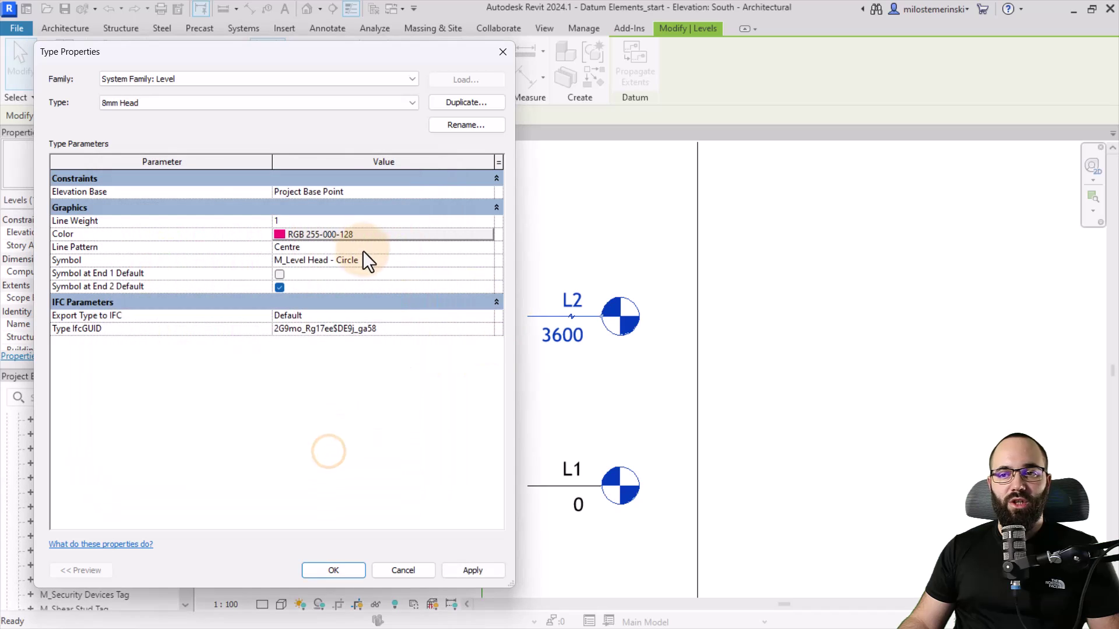
{"action": "left_click", "coordinate": [489, 249]}
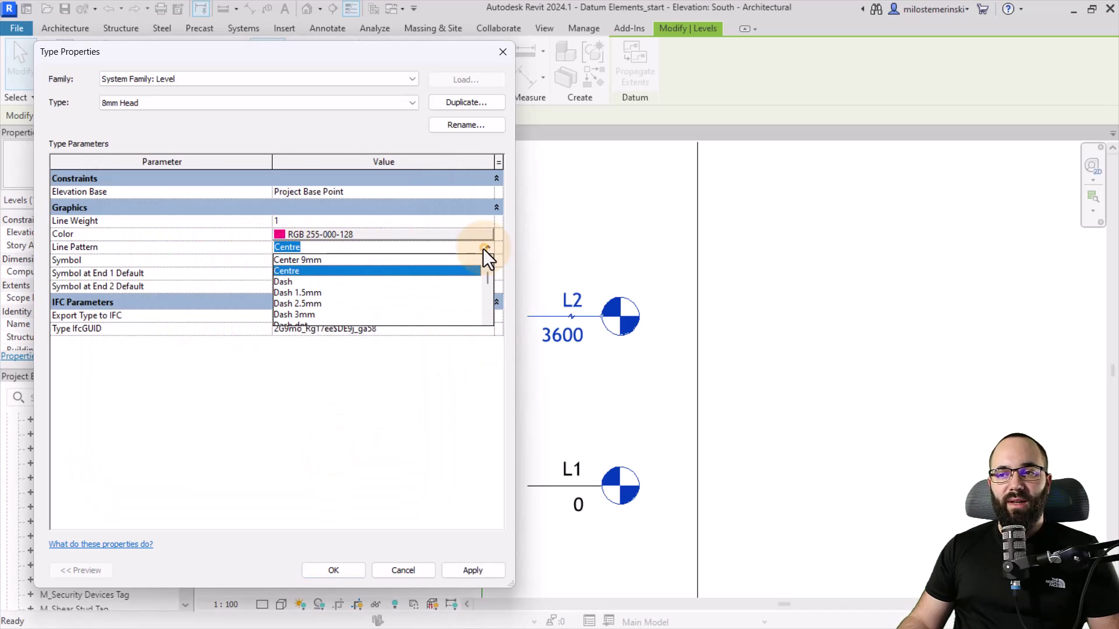
{"action": "left_click", "coordinate": [309, 294]}
{"action": "left_click", "coordinate": [466, 570]}
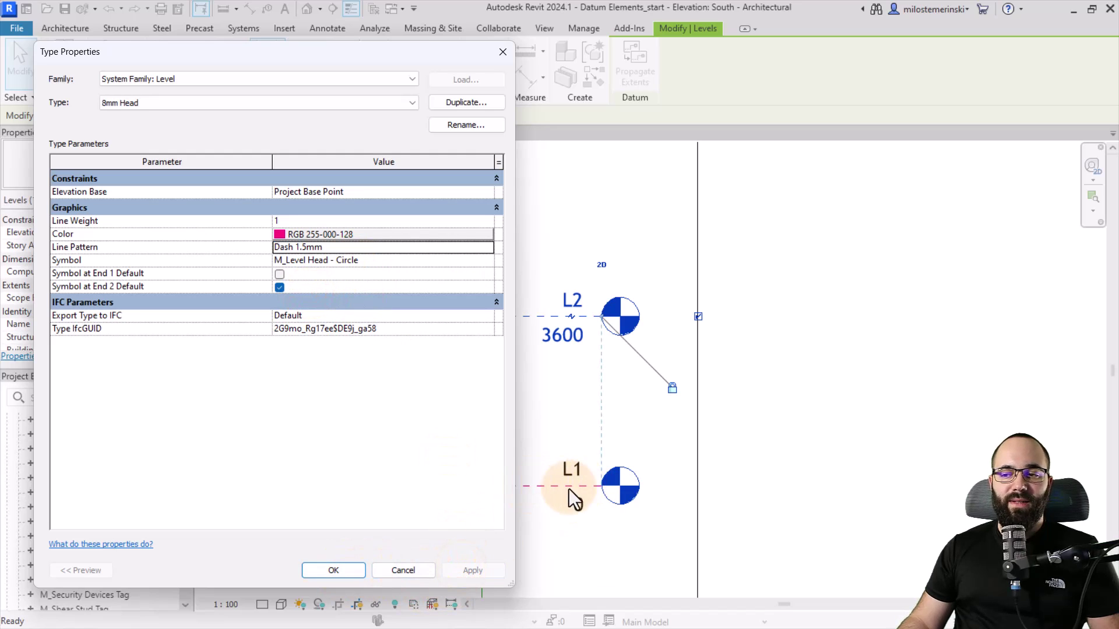
- Try No Bubble and <none> head symbols, then settle on M_Level Head - Circle
{"action": "left_click", "coordinate": [358, 266]}
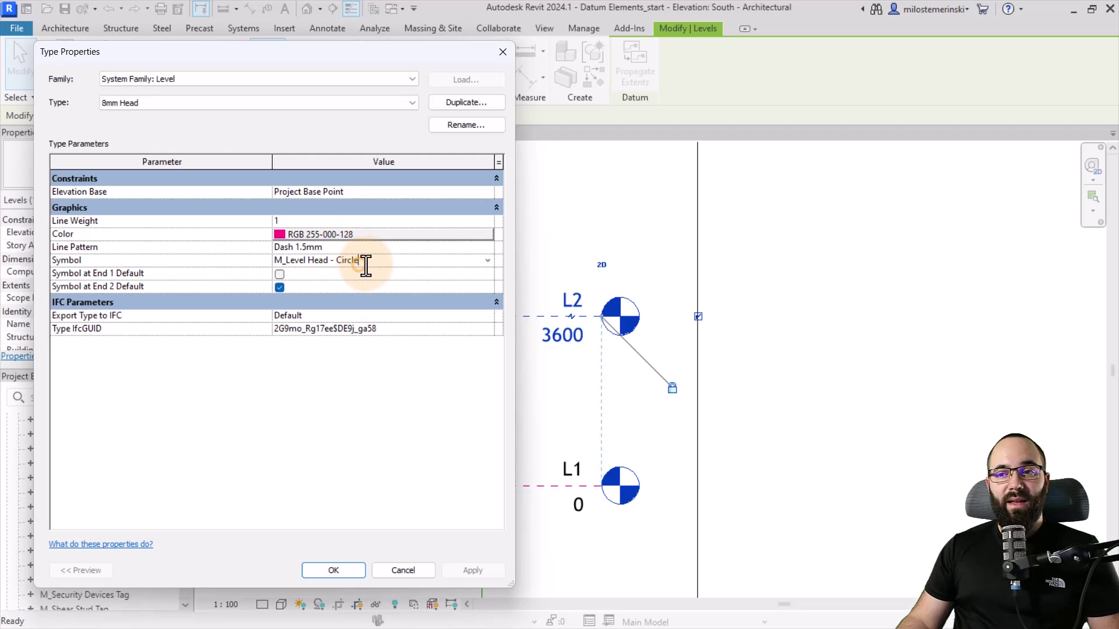
{"action": "left_click", "coordinate": [489, 263]}
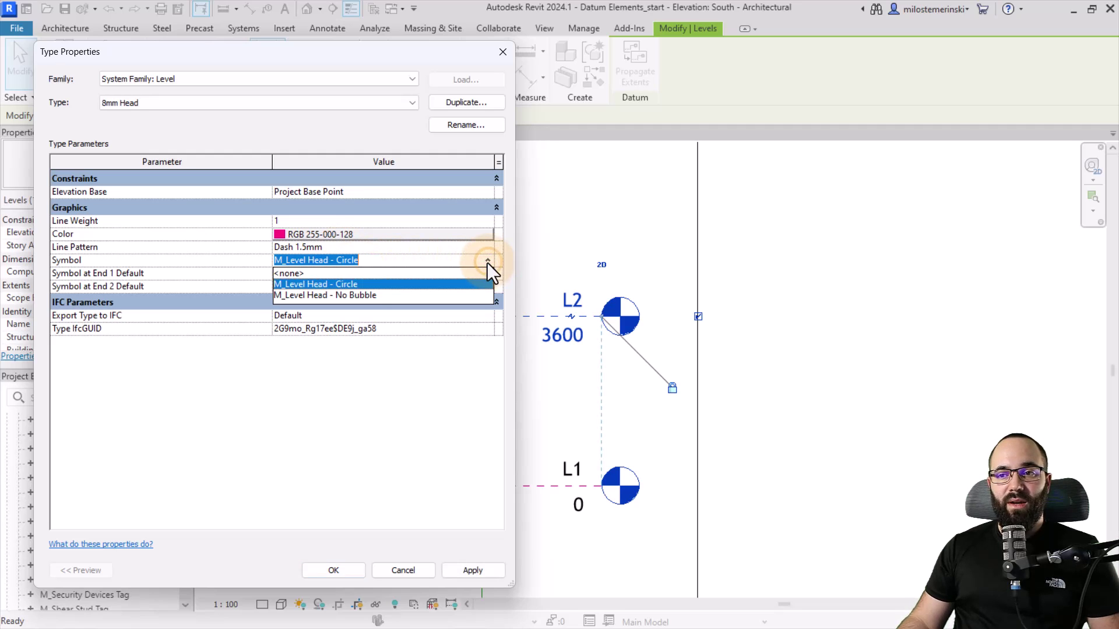
{"action": "left_click", "coordinate": [350, 295]}
{"action": "left_click", "coordinate": [466, 574]}
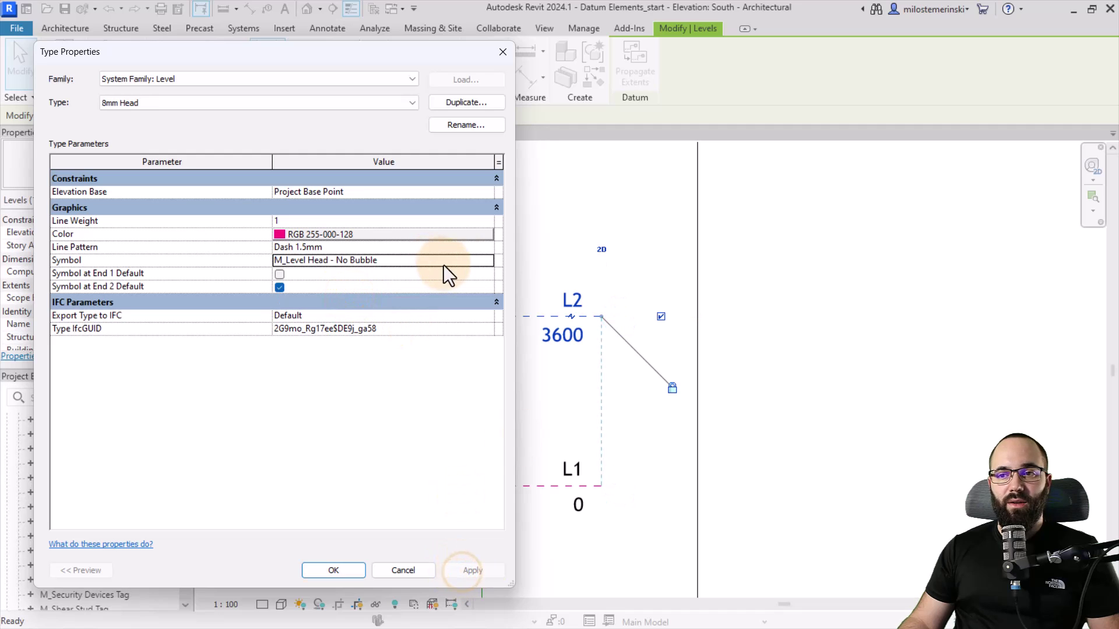
{"action": "left_click", "coordinate": [488, 261]}
{"action": "left_click", "coordinate": [457, 273]}
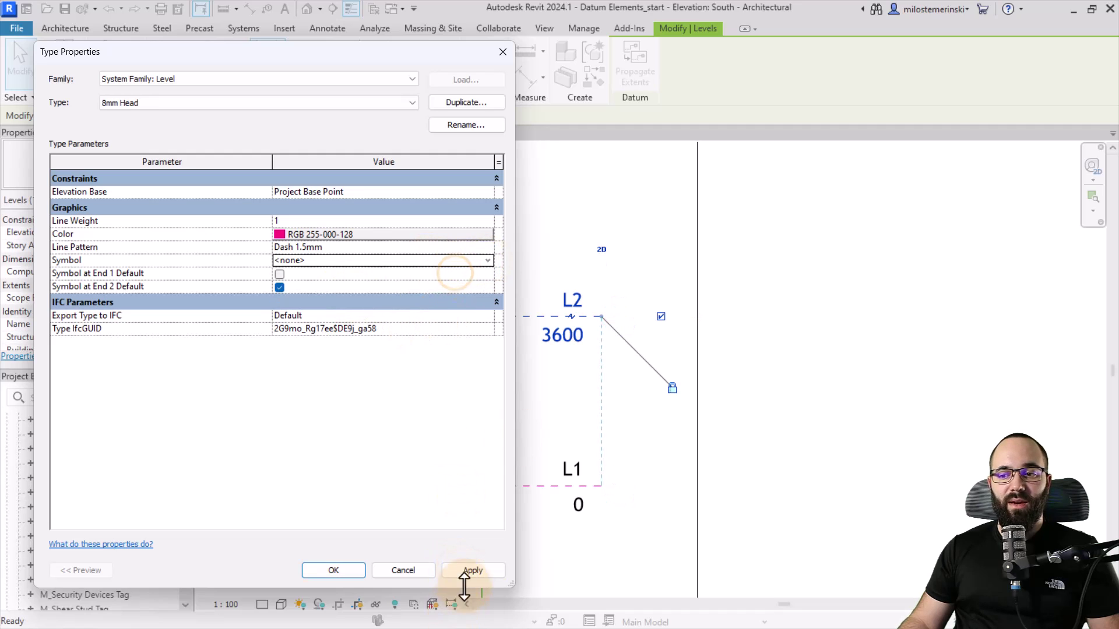
{"action": "left_click", "coordinate": [470, 577]}
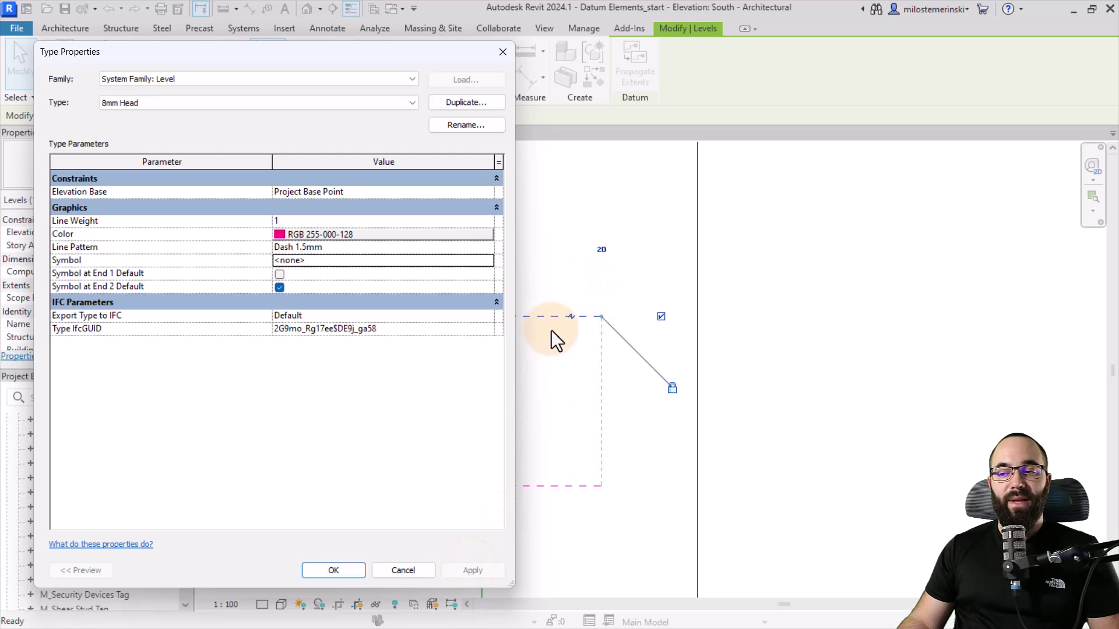
{"action": "left_click", "coordinate": [487, 262]}
{"action": "left_click", "coordinate": [482, 273]}
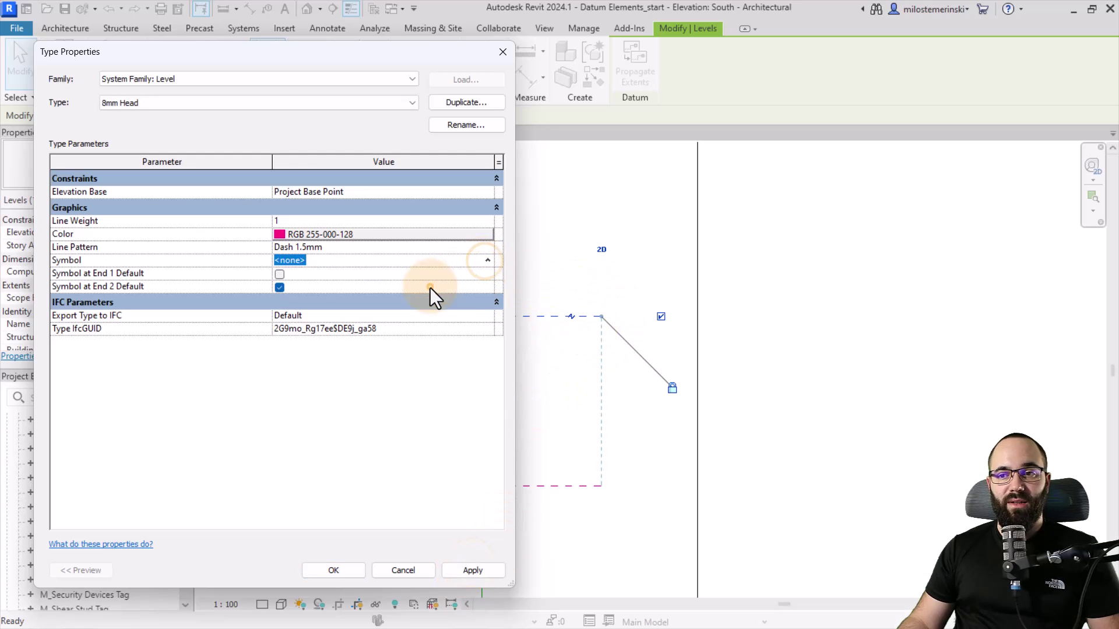
{"action": "left_click", "coordinate": [469, 572]}
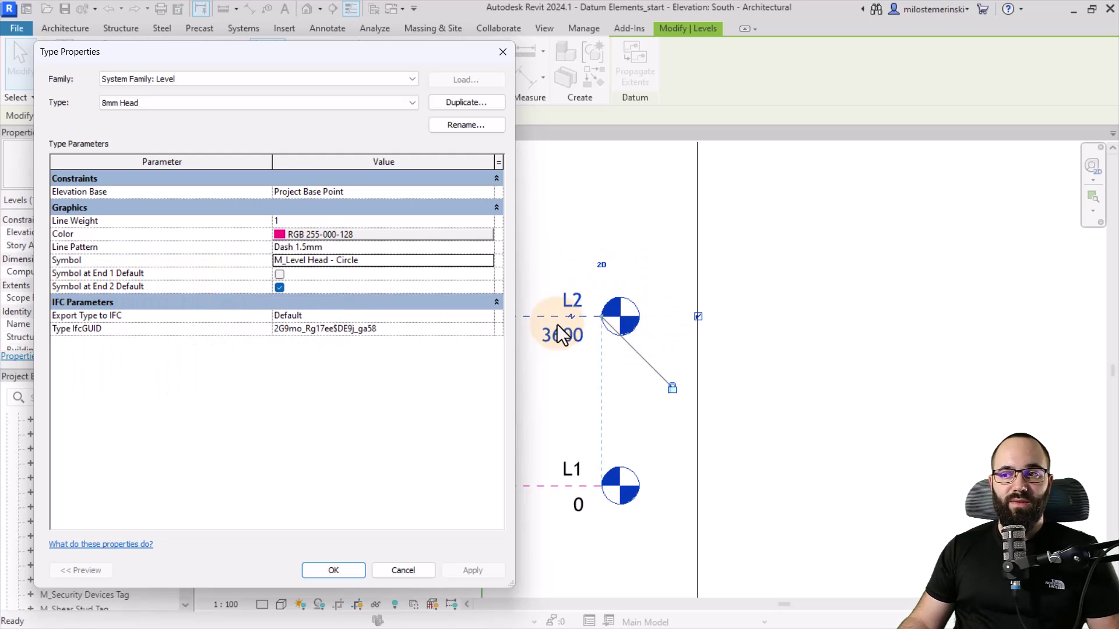
- Enable Symbol at End 1 Default and apply the level type changes
{"action": "left_click", "coordinate": [280, 274]}
{"action": "left_click", "coordinate": [463, 570]}
{"action": "left_click", "coordinate": [326, 570]}
- Zoom in on the circular L1 and L2 level heads and select level L2
{"action": "scroll", "coordinate": [673, 402], "scroll_direction": "down", "scroll_amount": 5}
{"action": "scroll", "coordinate": [317, 446], "scroll_direction": "up", "scroll_amount": 3}
{"action": "left_click", "coordinate": [284, 441]}
{"action": "scroll", "coordinate": [350, 437], "scroll_direction": "up", "scroll_amount": 2}
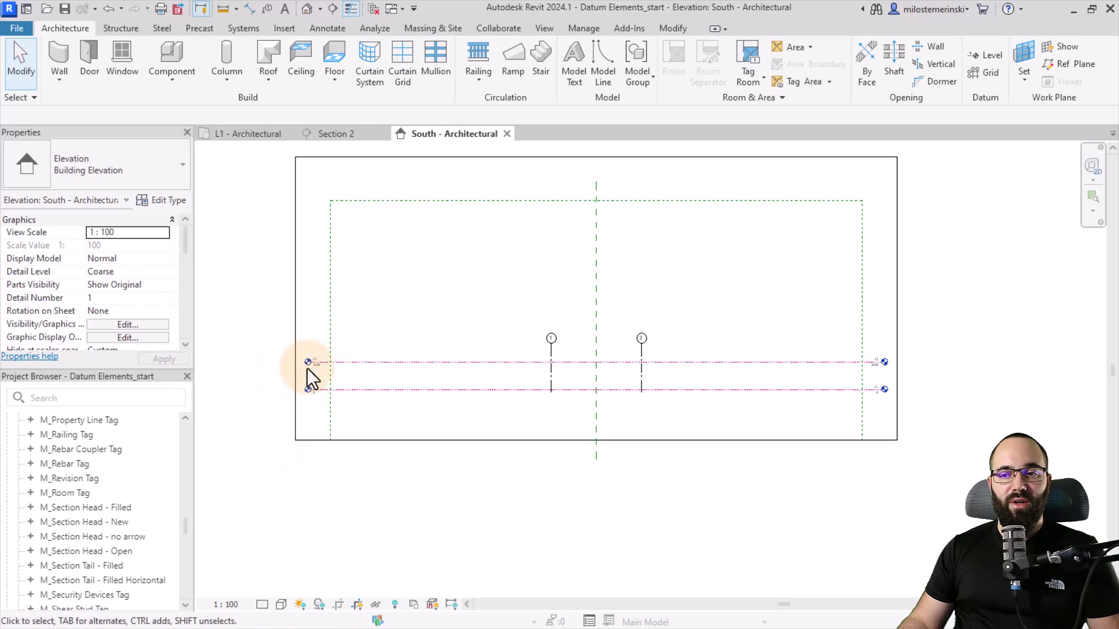
{"action": "middle_click_drag", "start_coordinate": [879, 398], "coordinate": [641, 402]}
{"action": "scroll", "coordinate": [543, 373], "scroll_direction": "up", "scroll_amount": 8}
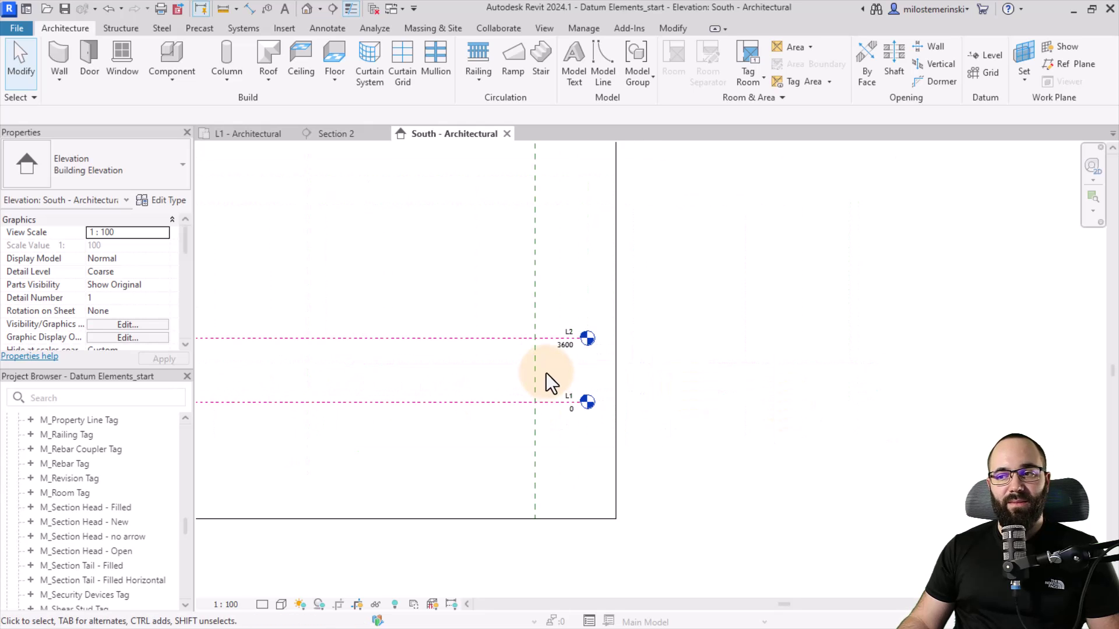
{"action": "middle_click_drag", "start_coordinate": [401, 382], "coordinate": [399, 363]}
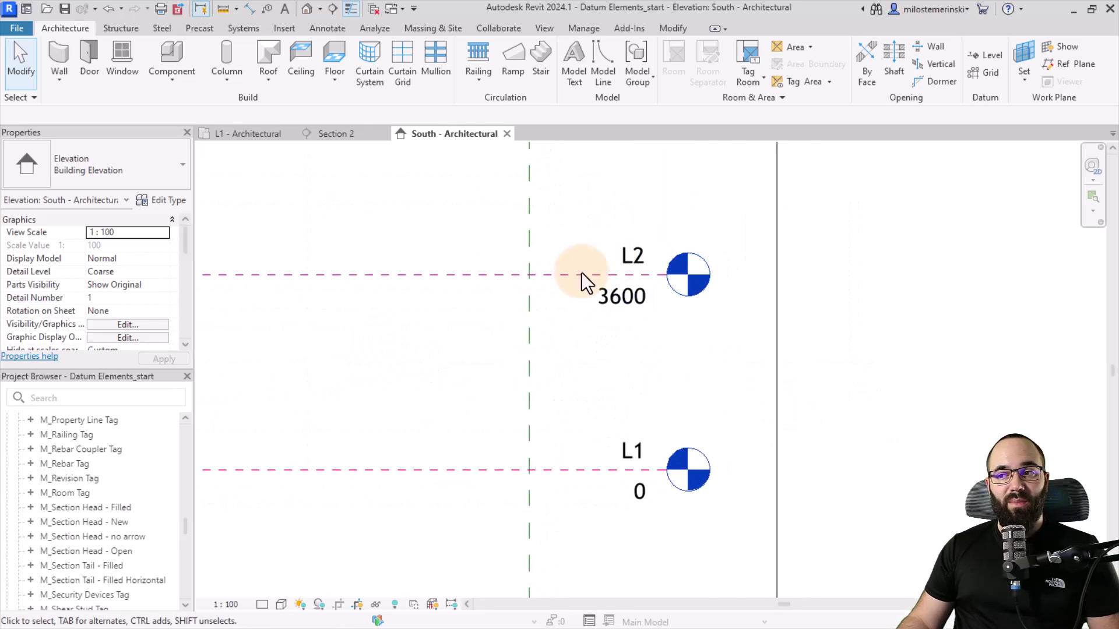
{"action": "scroll", "coordinate": [592, 337], "scroll_direction": "up", "scroll_amount": 1}
{"action": "middle_click_drag", "start_coordinate": [605, 346], "coordinate": [572, 358]}
{"action": "left_click", "coordinate": [461, 277]}
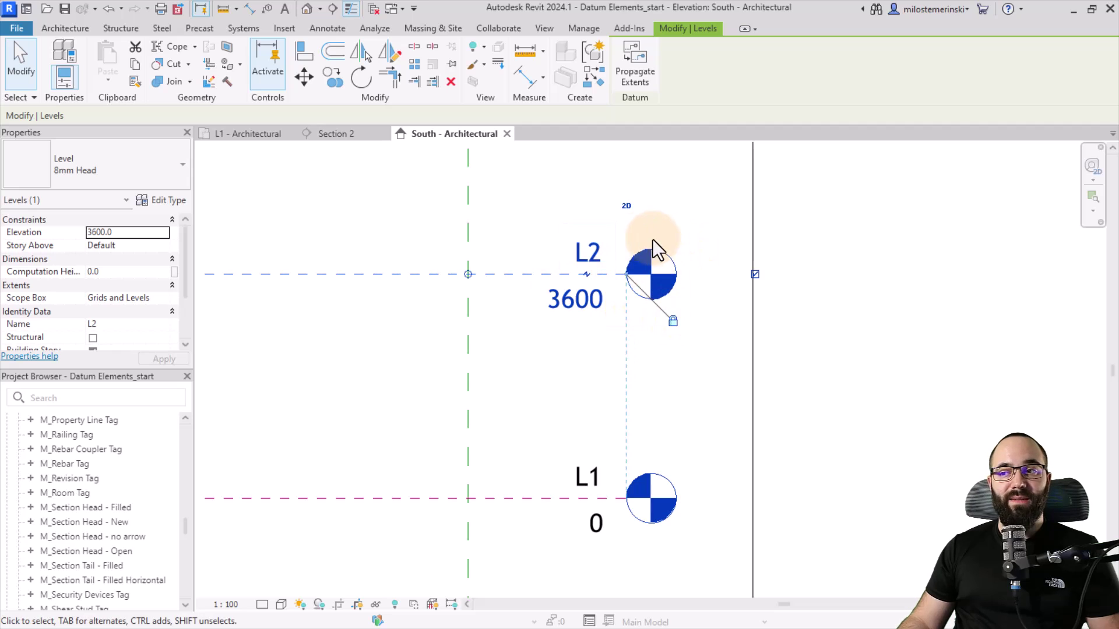
- Find M_Level Head - Circle in the Project Browser and edit it
{"action": "scroll", "coordinate": [72, 518], "scroll_direction": "down", "scroll_amount": 10}
{"action": "scroll", "coordinate": [72, 517], "scroll_direction": "up", "scroll_amount": 3}
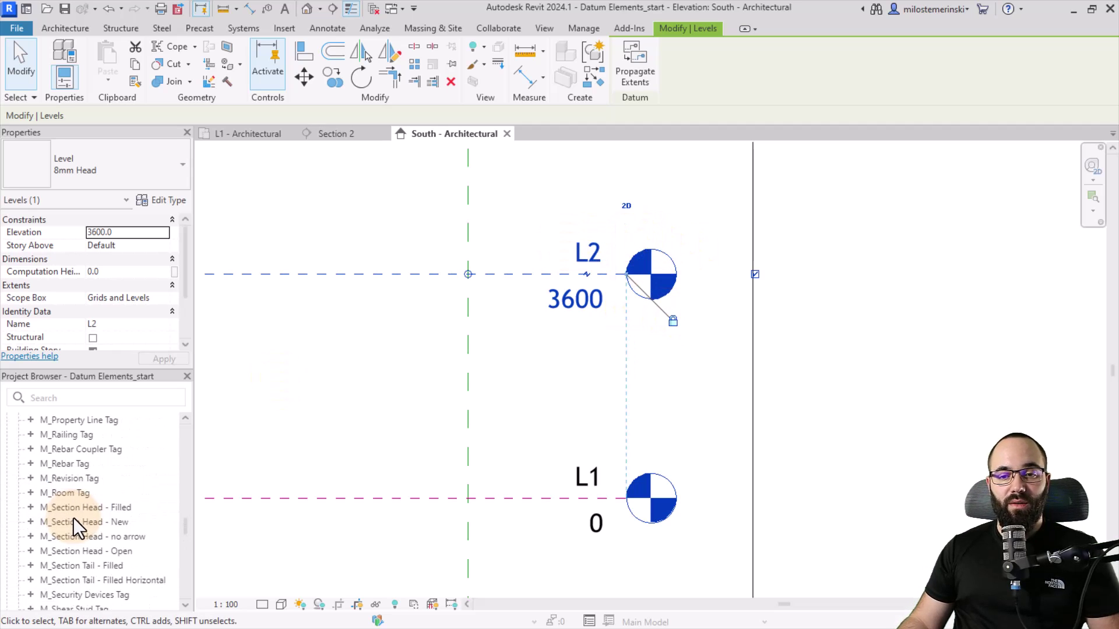
{"action": "scroll", "coordinate": [73, 517], "scroll_direction": "up", "scroll_amount": 15}
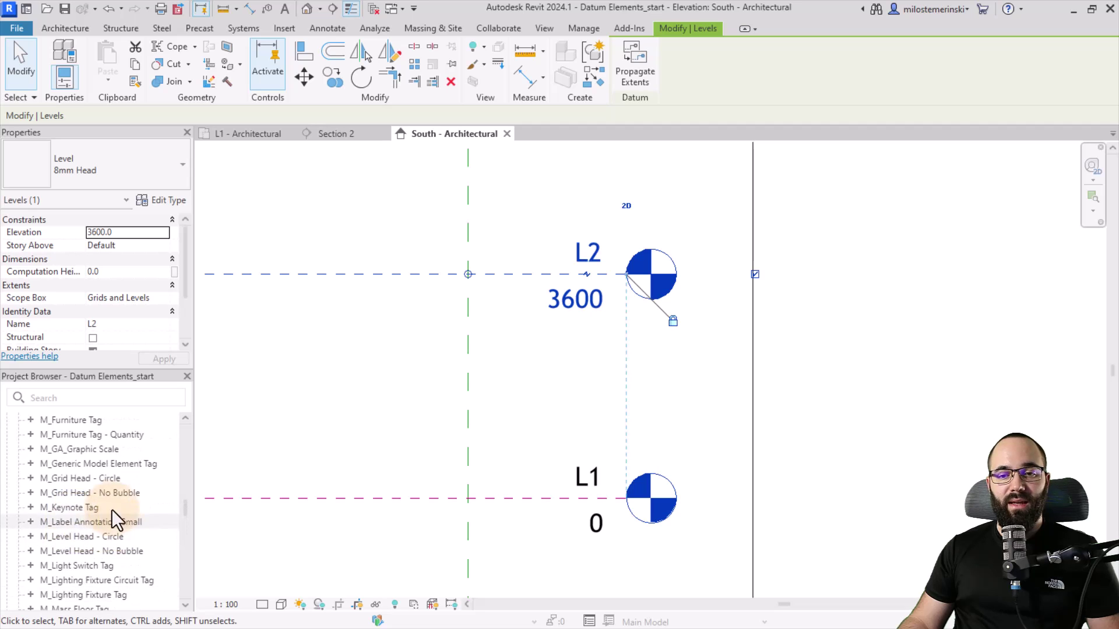
{"action": "scroll", "coordinate": [79, 508], "scroll_direction": "down", "scroll_amount": 2}
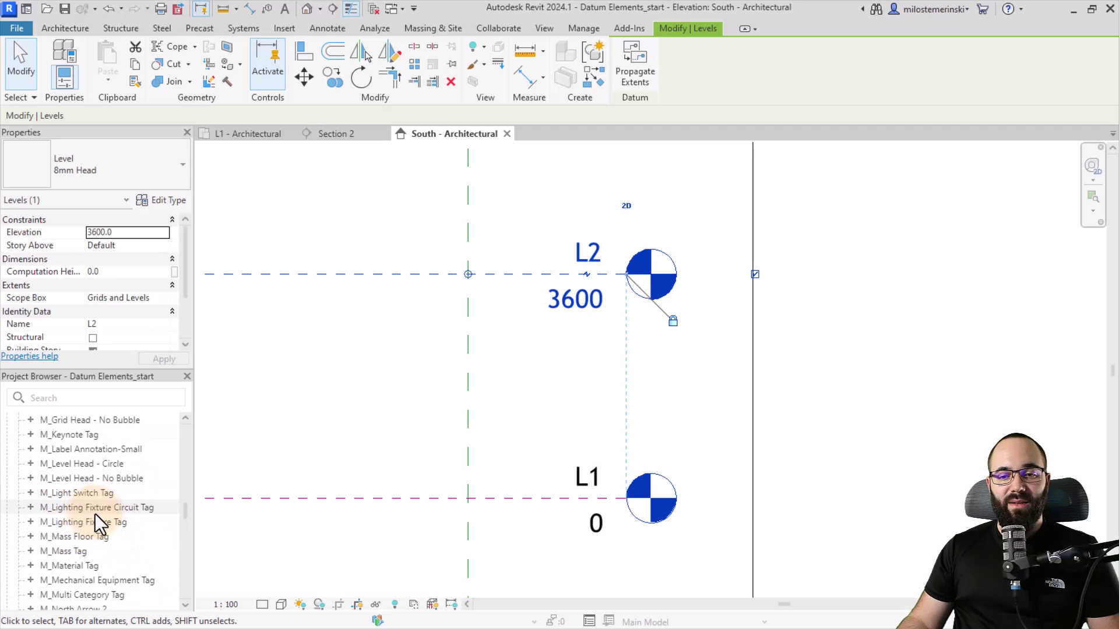
{"action": "left_click", "coordinate": [76, 469]}
{"action": "right_click", "coordinate": [76, 470]}
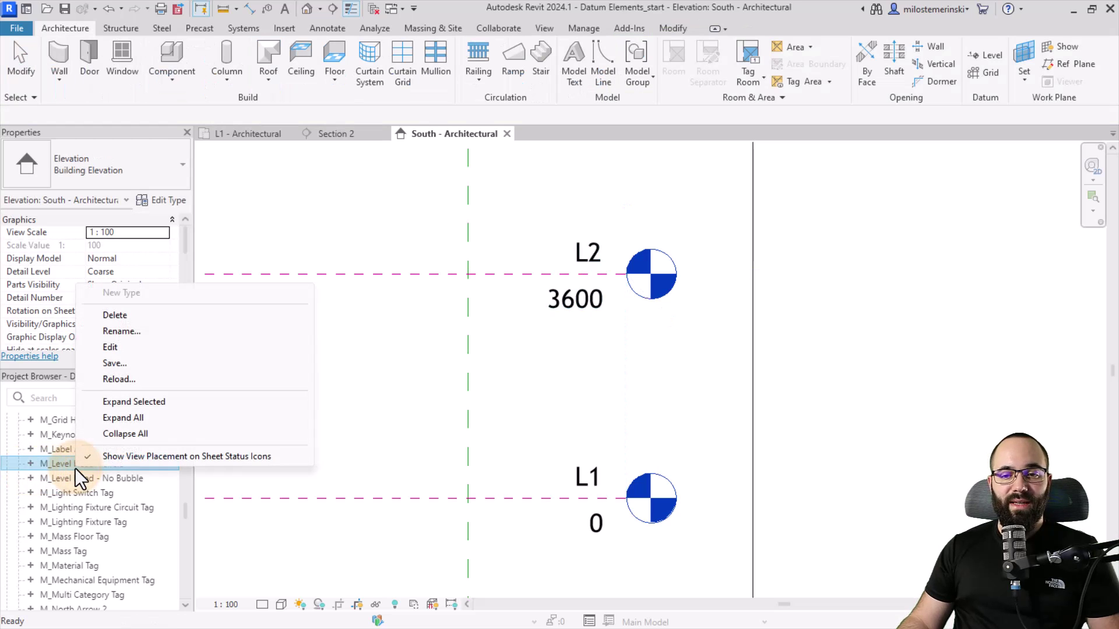
{"action": "left_click", "coordinate": [132, 345]}
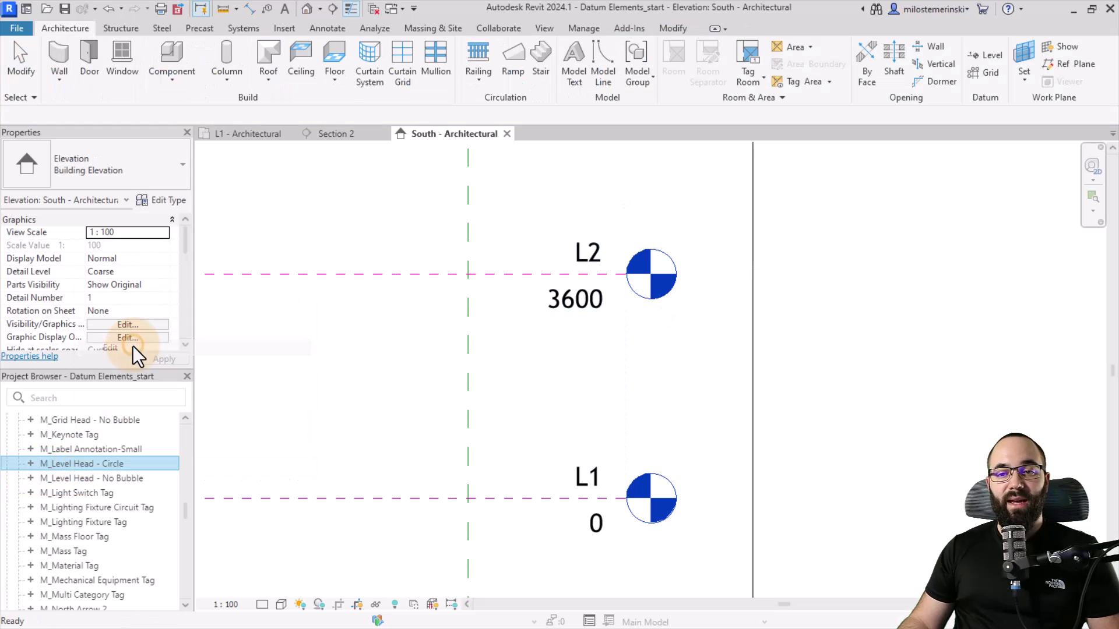
- Save the level head family as a new file named M_Level Head - New
{"action": "middle_click_drag", "start_coordinate": [544, 360], "coordinate": [300, 349]}
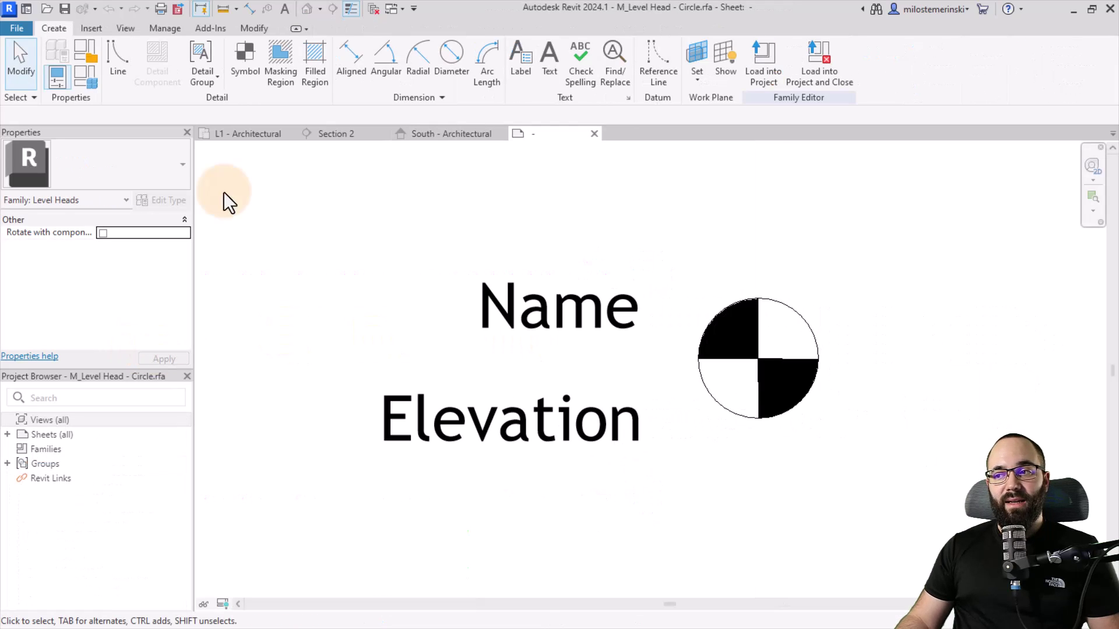
{"action": "left_click", "coordinate": [13, 27]}
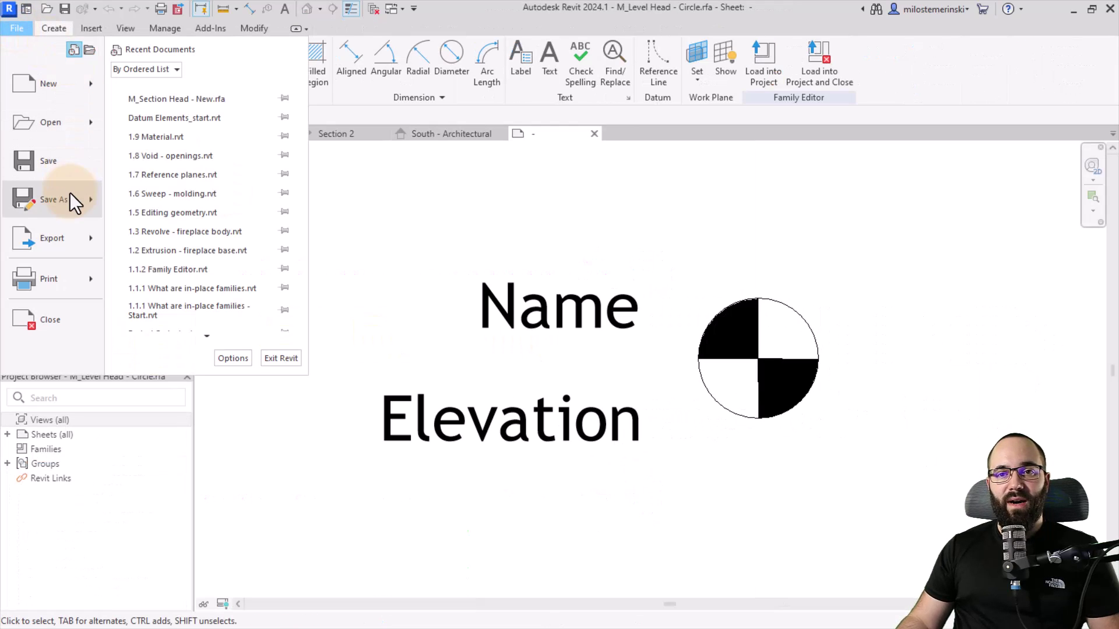
{"action": "mouse_move", "coordinate": [69, 199]}
{"action": "left_click", "coordinate": [184, 192]}
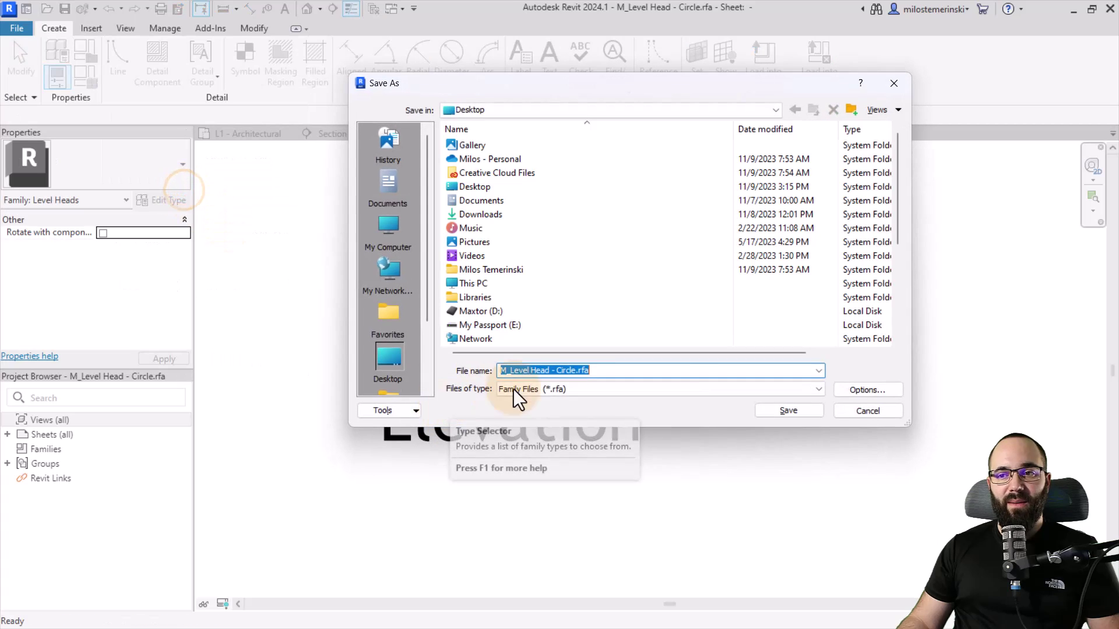
{"action": "left_click", "coordinate": [571, 370]}
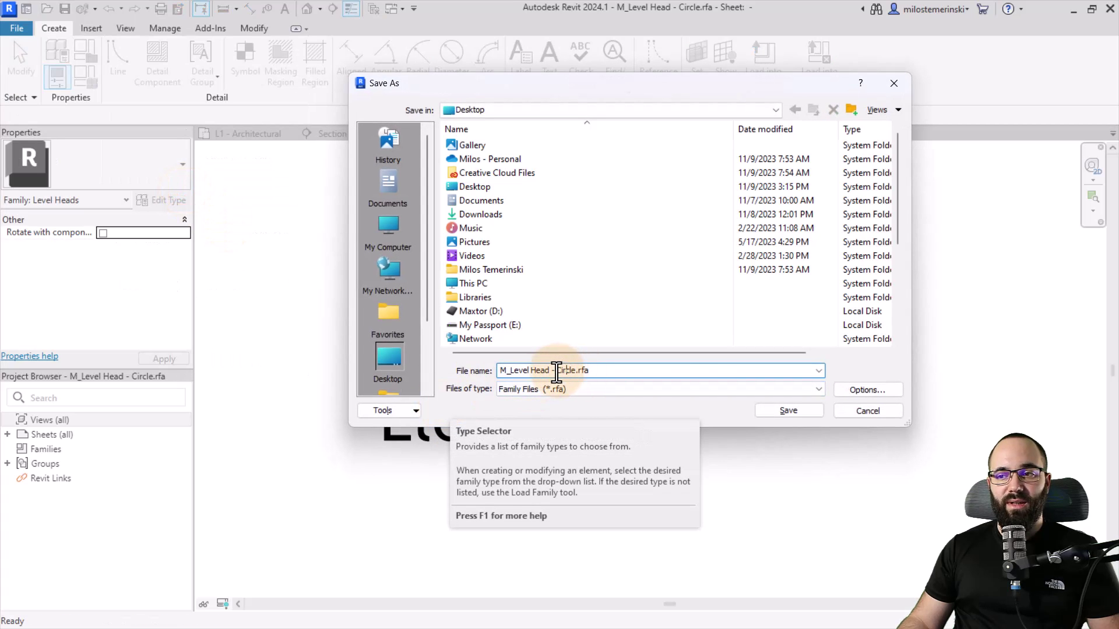
{"action": "left_click_drag", "start_coordinate": [557, 371], "coordinate": [701, 375]}
{"action": "type", "text": "New"}
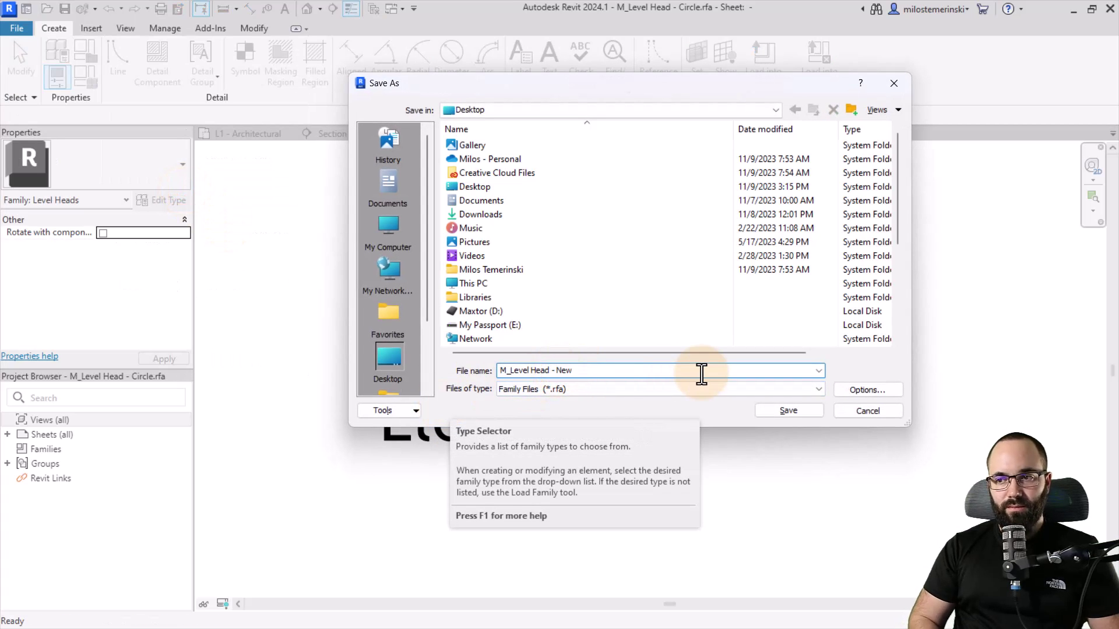
{"action": "key", "text": "Return"}
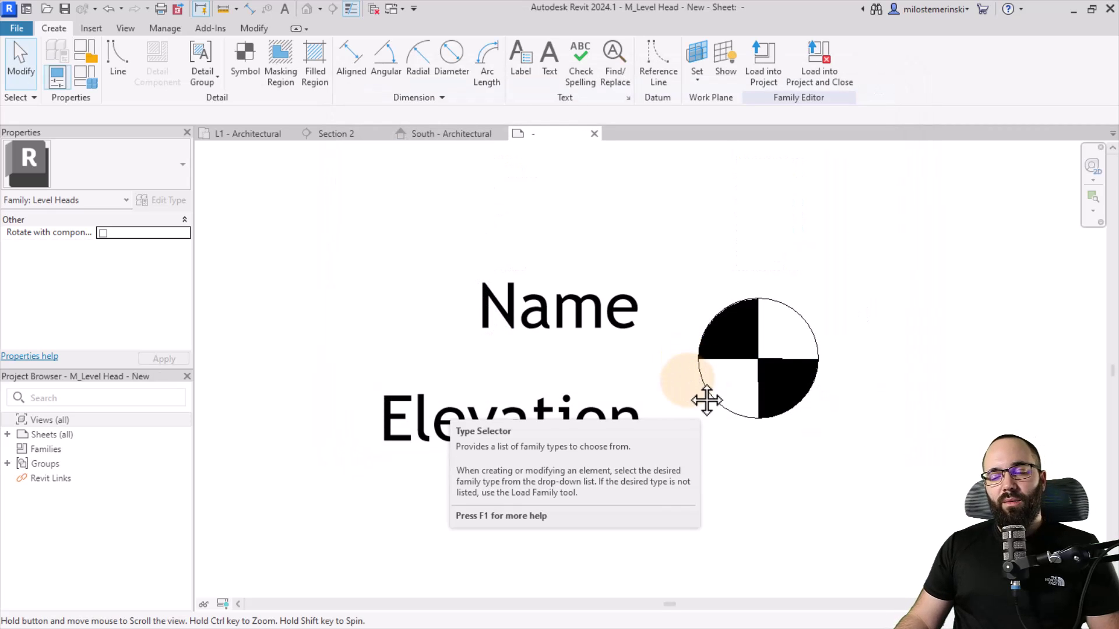
- Scale the level head's circle by 0.7 about its centre, then select the Name label
{"action": "middle_click_drag", "start_coordinate": [706, 400], "coordinate": [597, 334]}
{"action": "scroll", "coordinate": [574, 375], "scroll_direction": "down", "scroll_amount": 2}
{"action": "scroll", "coordinate": [603, 382], "scroll_direction": "up", "scroll_amount": 2}
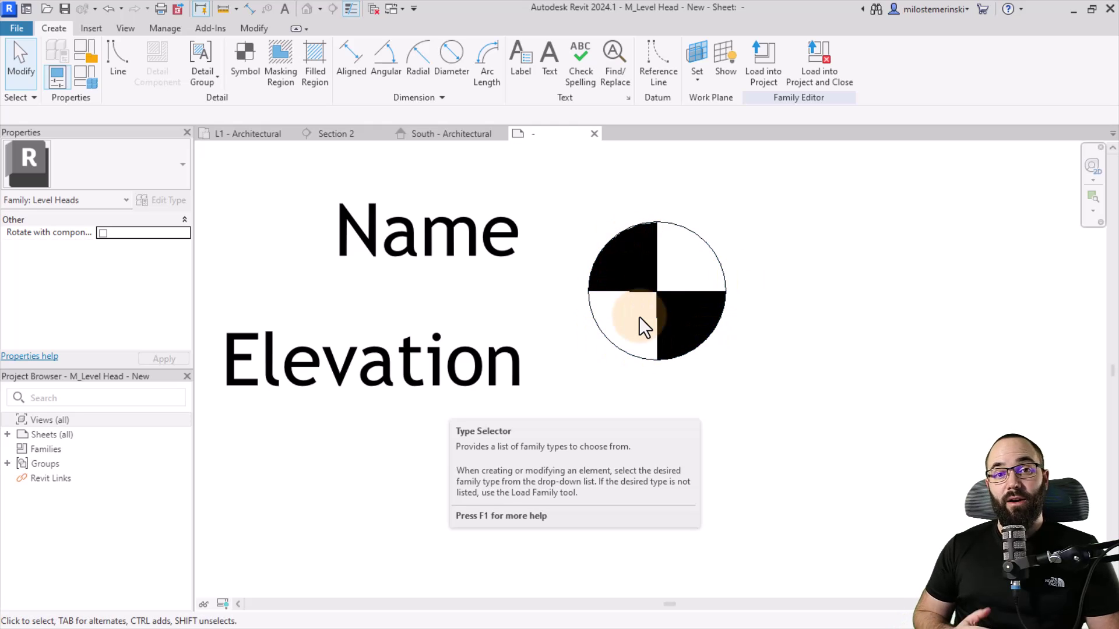
{"action": "left_click", "coordinate": [614, 344]}
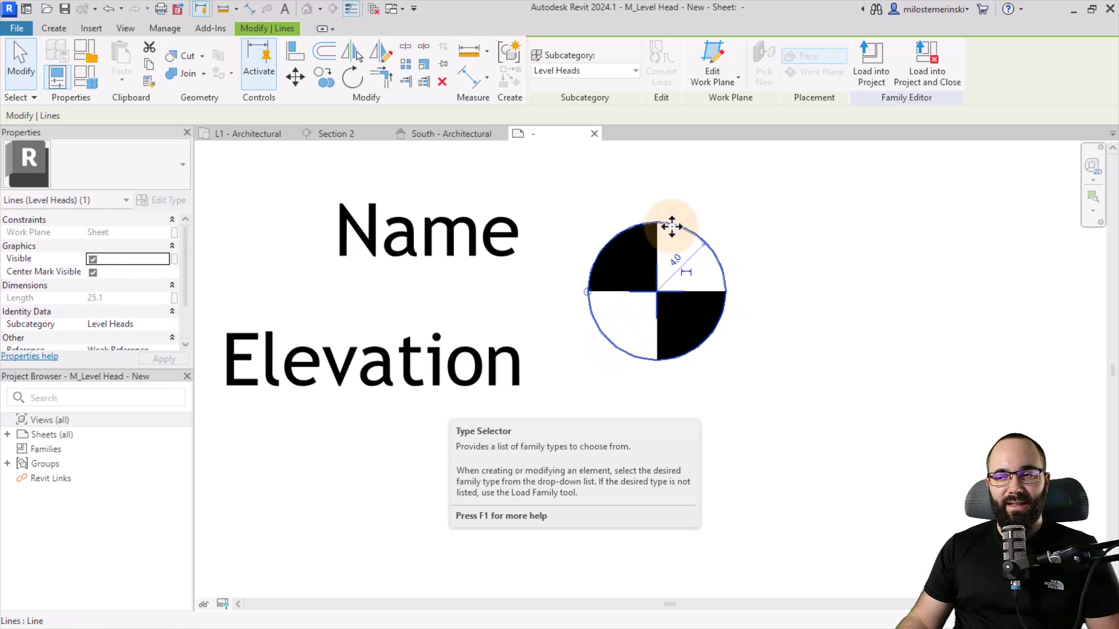
{"action": "left_click", "coordinate": [425, 65]}
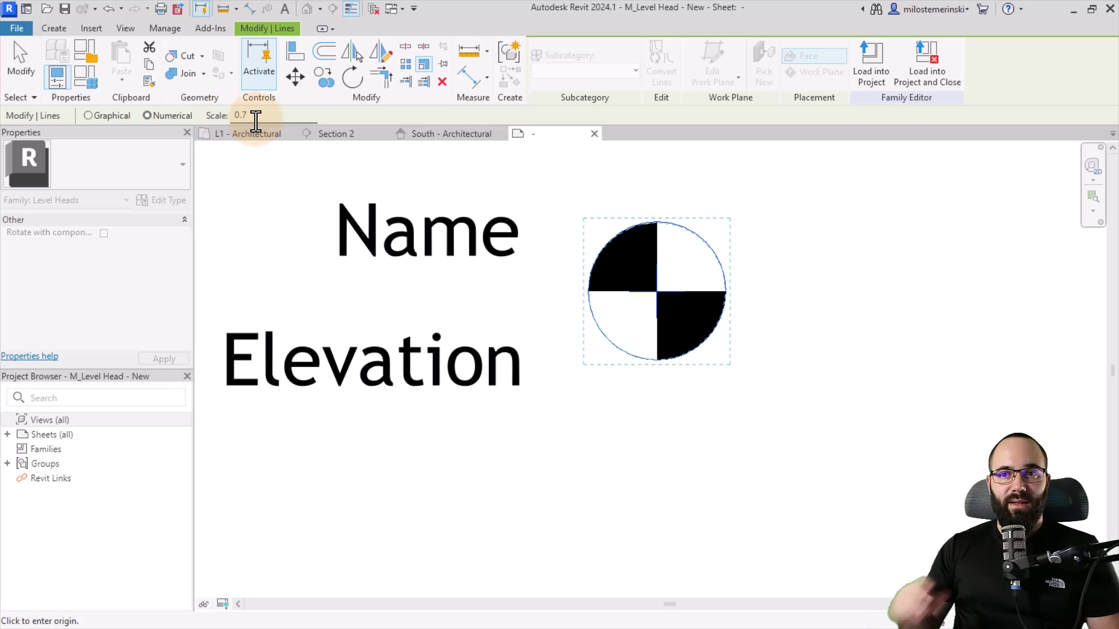
{"action": "left_click", "coordinate": [657, 292]}
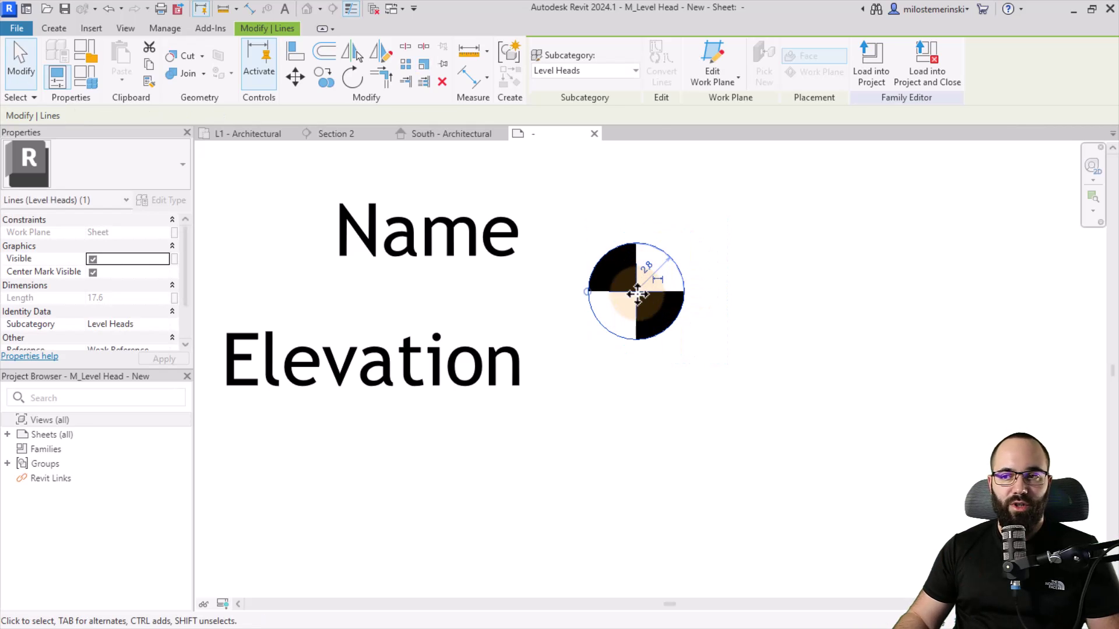
{"action": "middle_click_drag", "start_coordinate": [392, 257], "coordinate": [500, 285]}
{"action": "left_click", "coordinate": [484, 266]}
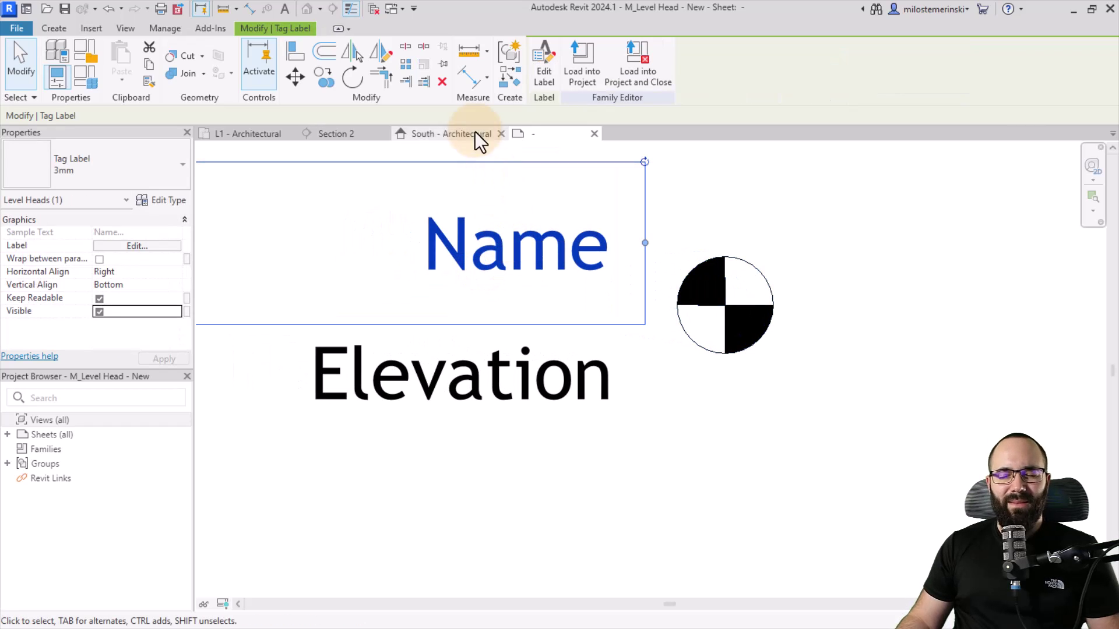
- Duplicate the 3mm label type as a new type named 2mm
{"action": "left_click", "coordinate": [96, 173]}
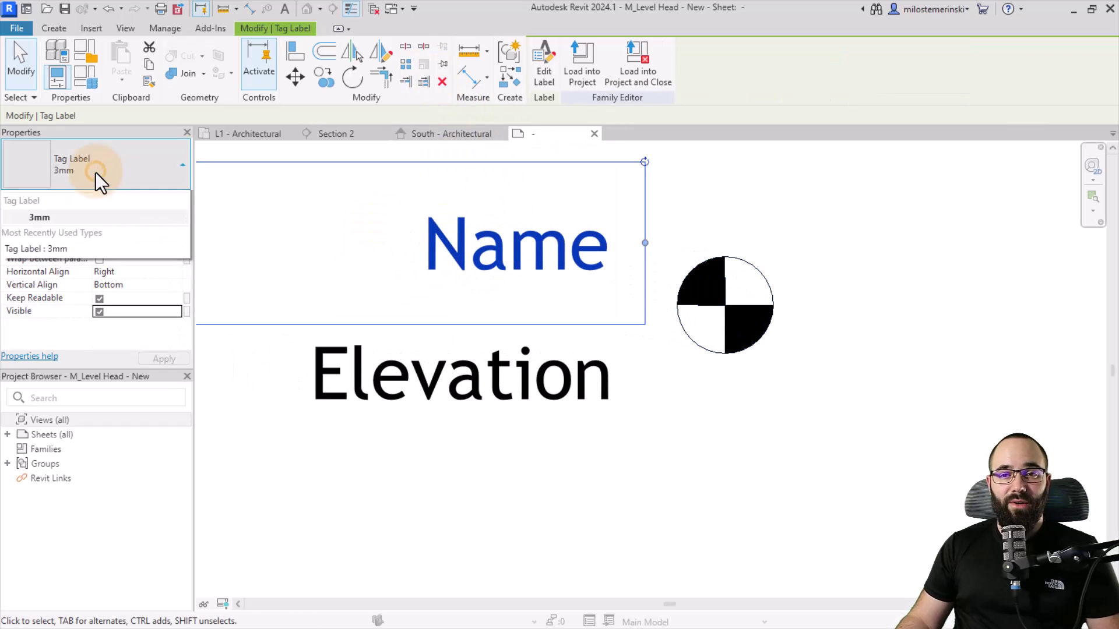
{"action": "left_click", "coordinate": [96, 173]}
{"action": "left_click", "coordinate": [163, 200]}
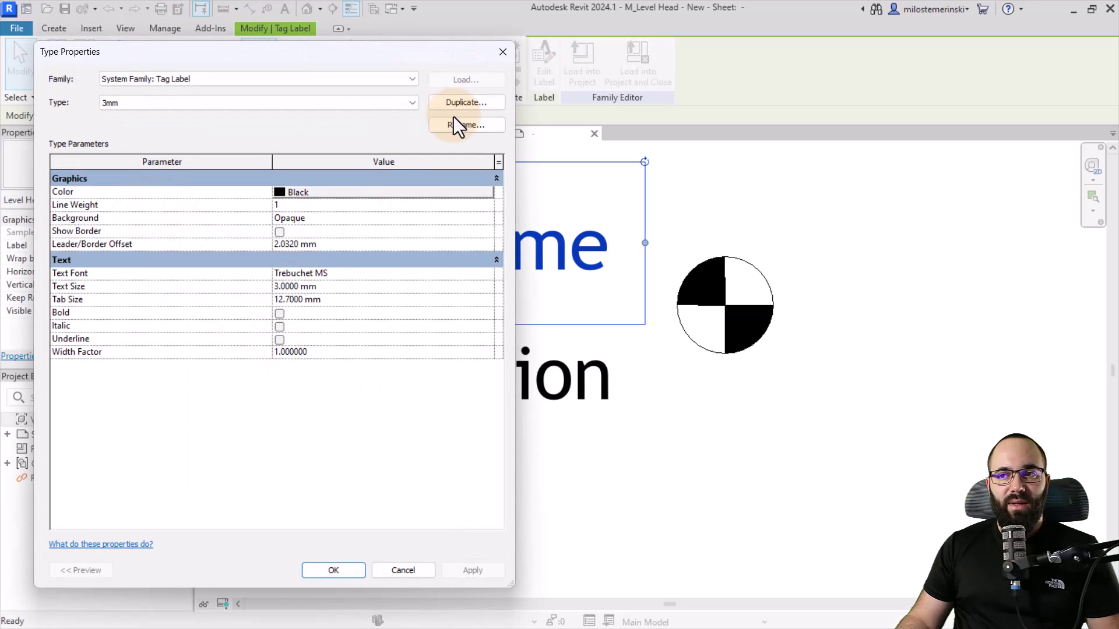
{"action": "left_click", "coordinate": [455, 102]}
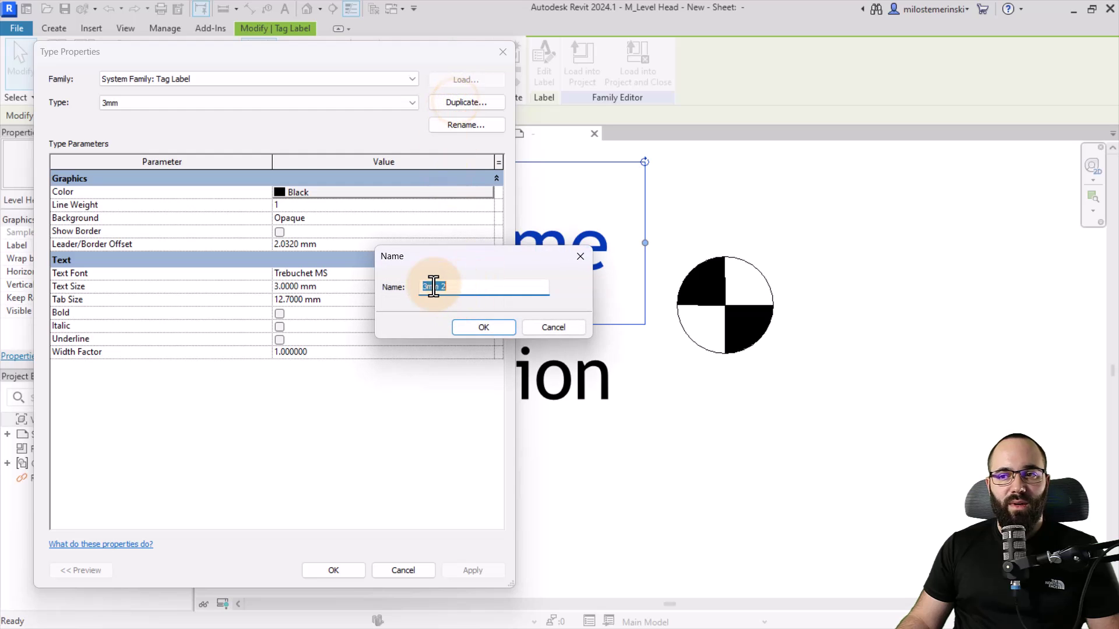
{"action": "left_click", "coordinate": [428, 287]}
{"action": "key", "text": "BackSpace"}
{"action": "type", "text": "2mm"}
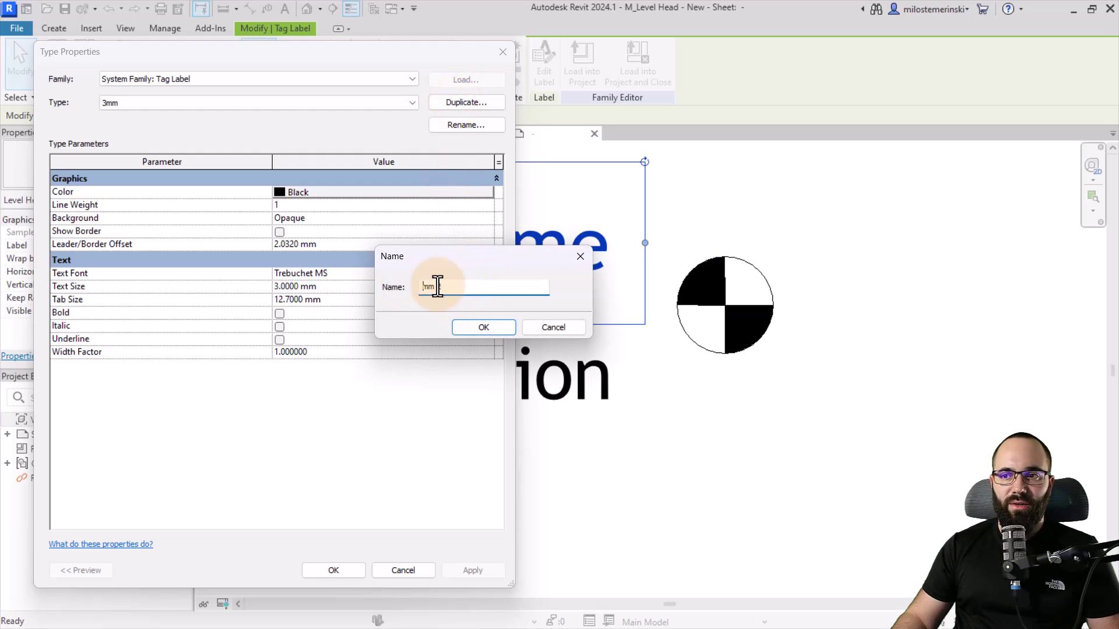
{"action": "key", "text": "End"}
{"action": "key", "text": "BackSpace"}
{"action": "key", "text": "BackSpace"}
{"action": "left_click", "coordinate": [473, 330]}
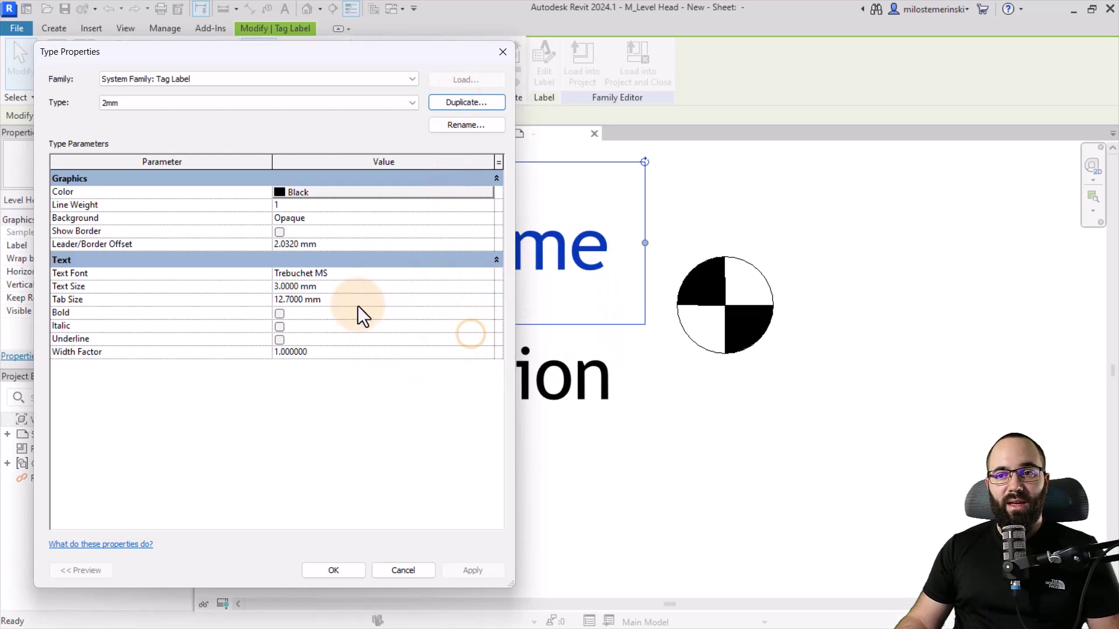
- Give the 2mm label type a text size of 2 and the Times New Roman font
{"action": "left_click", "coordinate": [349, 291]}
{"action": "type", "text": "2"}
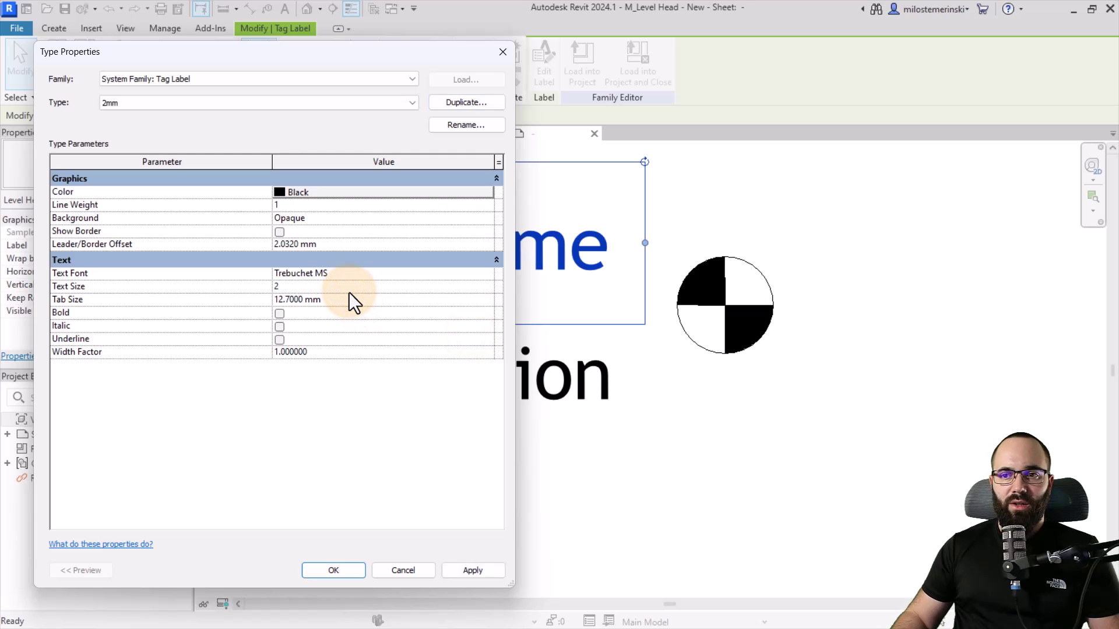
{"action": "left_click", "coordinate": [351, 273]}
{"action": "left_click", "coordinate": [488, 274]}
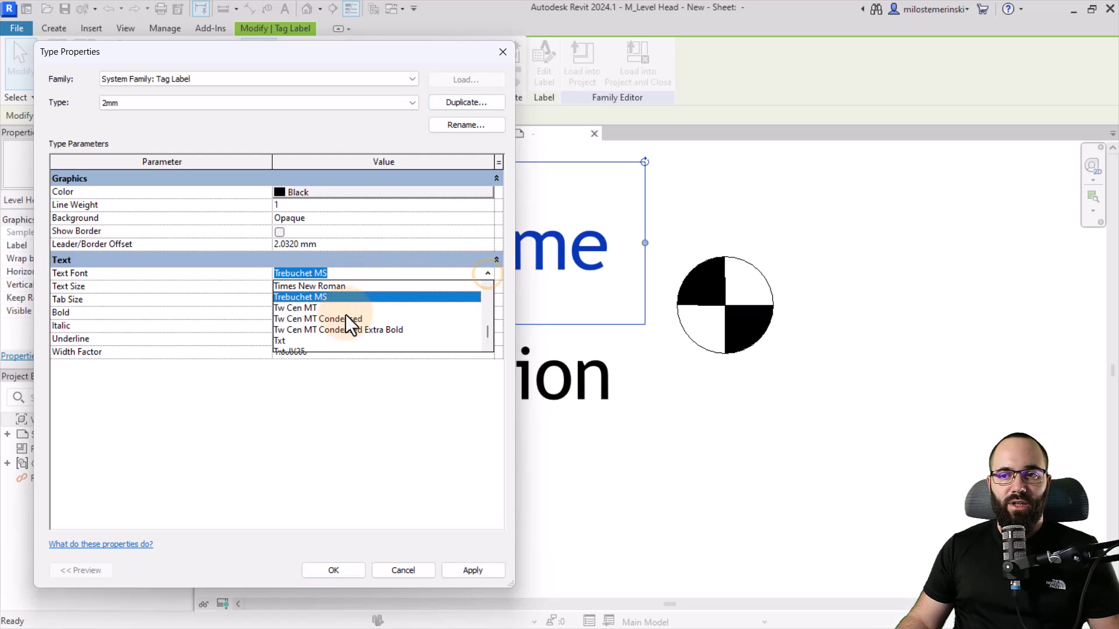
{"action": "left_click", "coordinate": [320, 285]}
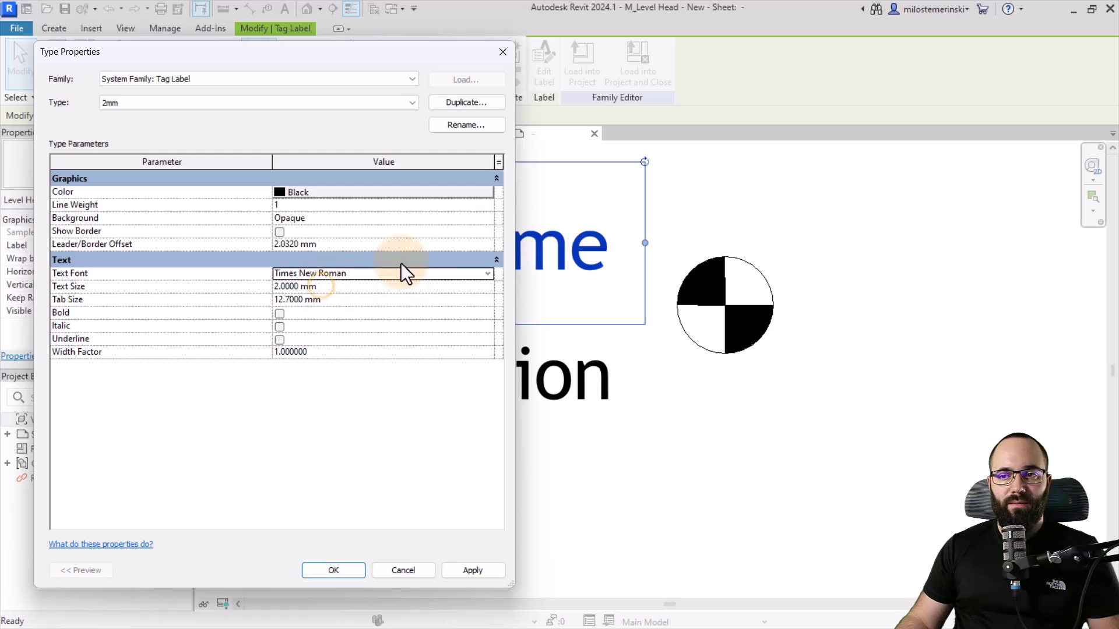
{"action": "left_click", "coordinate": [473, 571]}
{"action": "left_click", "coordinate": [351, 569]}
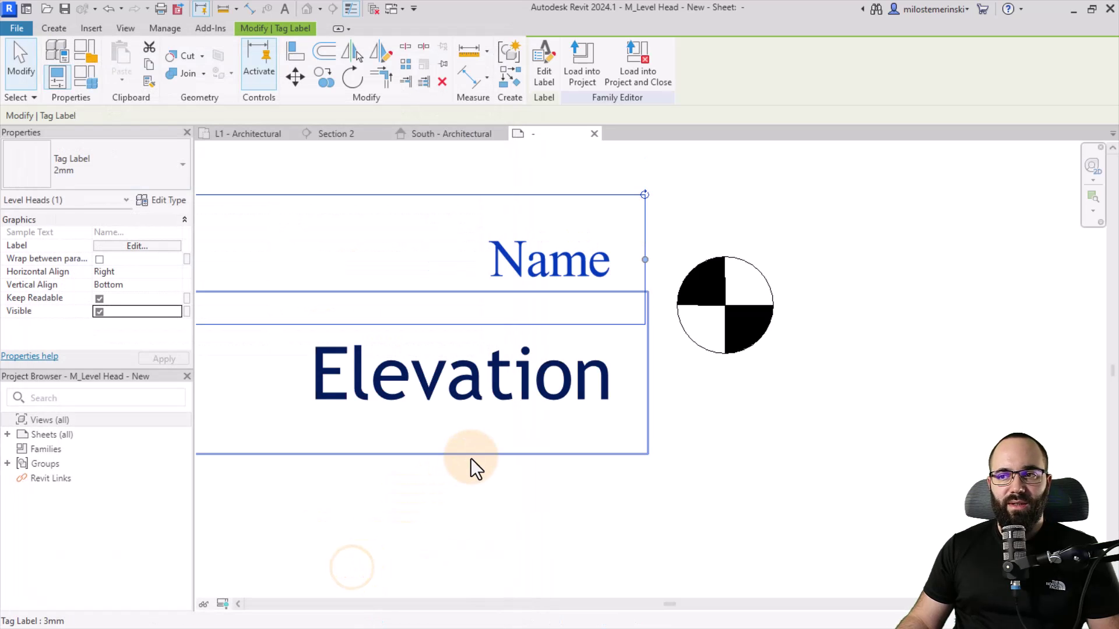
{"action": "left_click", "coordinate": [470, 501]}
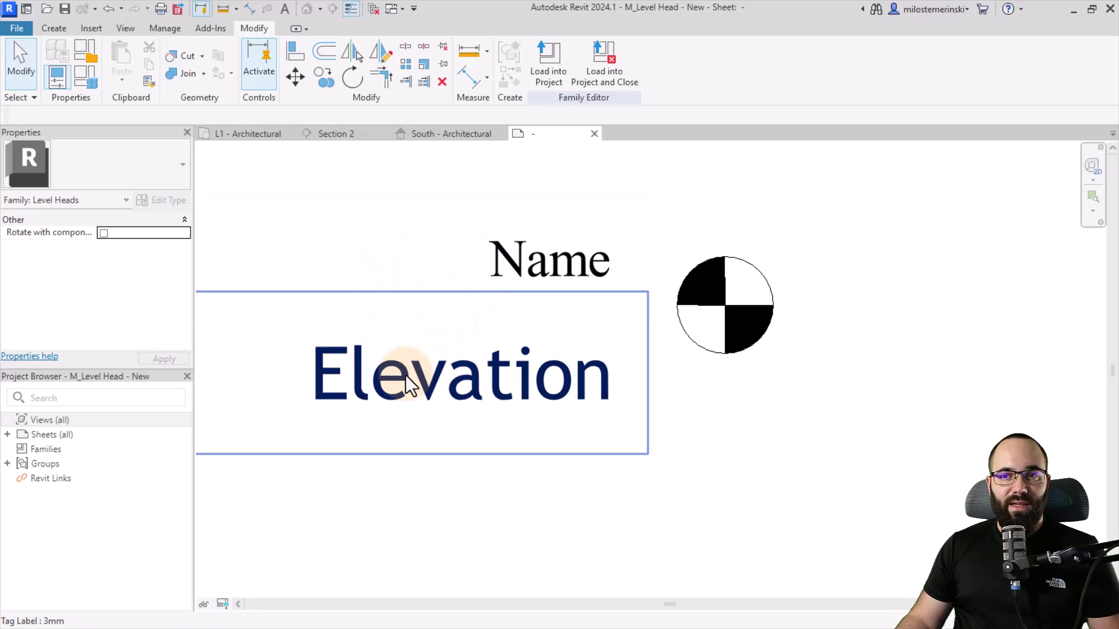
- Save the level head family, load it into the project, and view the South - Architectural elevation
{"action": "left_click", "coordinate": [66, 12]}
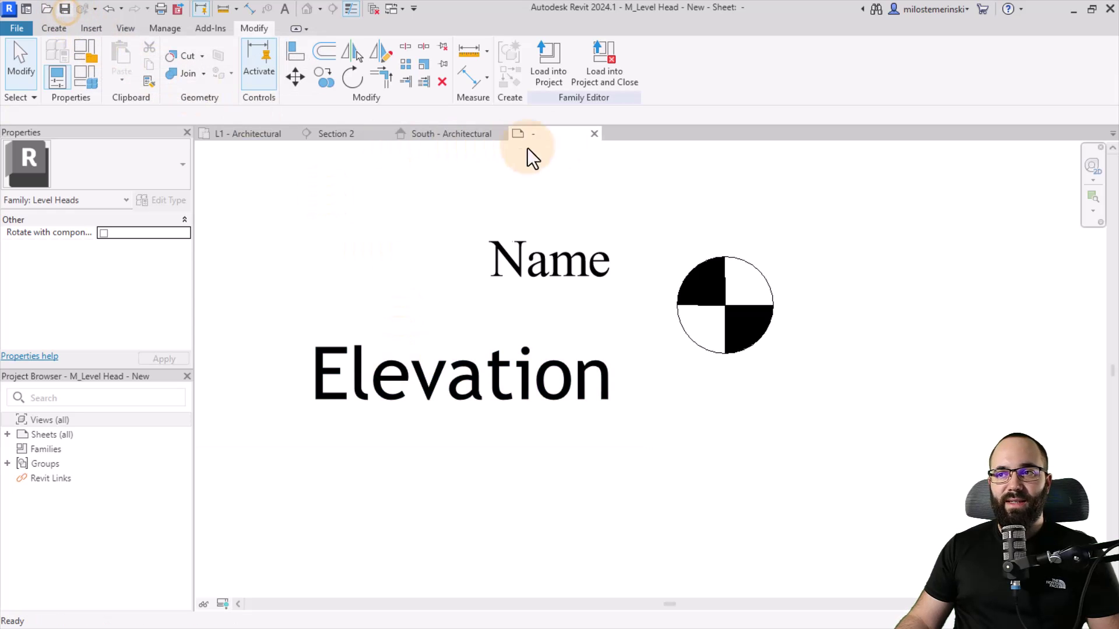
{"action": "left_click", "coordinate": [603, 84]}
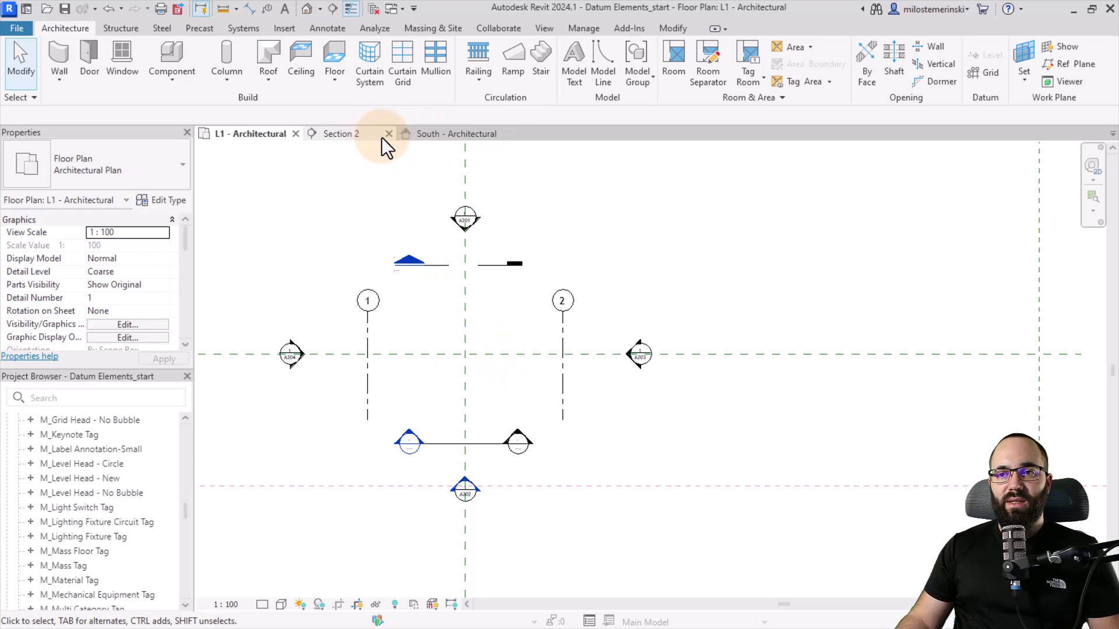
{"action": "left_click", "coordinate": [432, 135]}
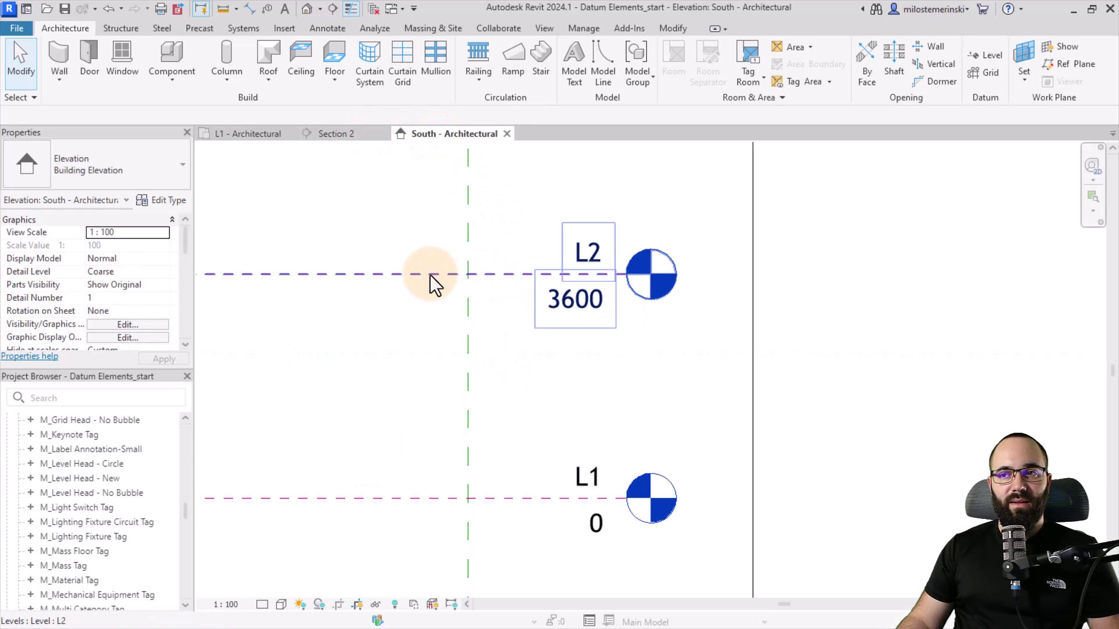
- Set the L2 level type's Symbol to M_Level Head - New
{"action": "left_click", "coordinate": [430, 274]}
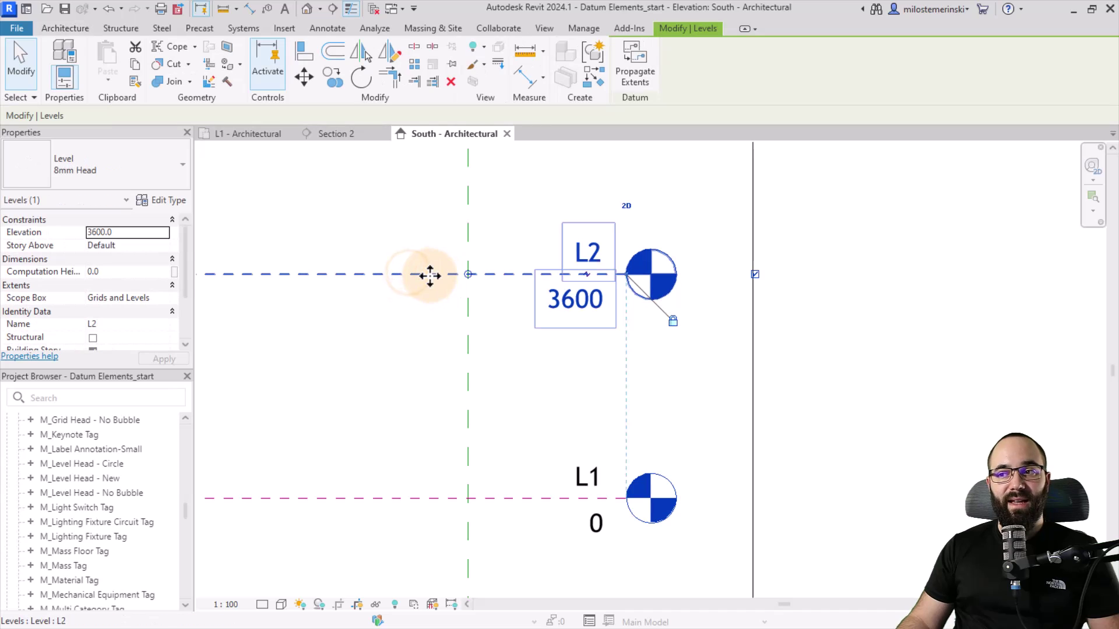
{"action": "left_click", "coordinate": [163, 198]}
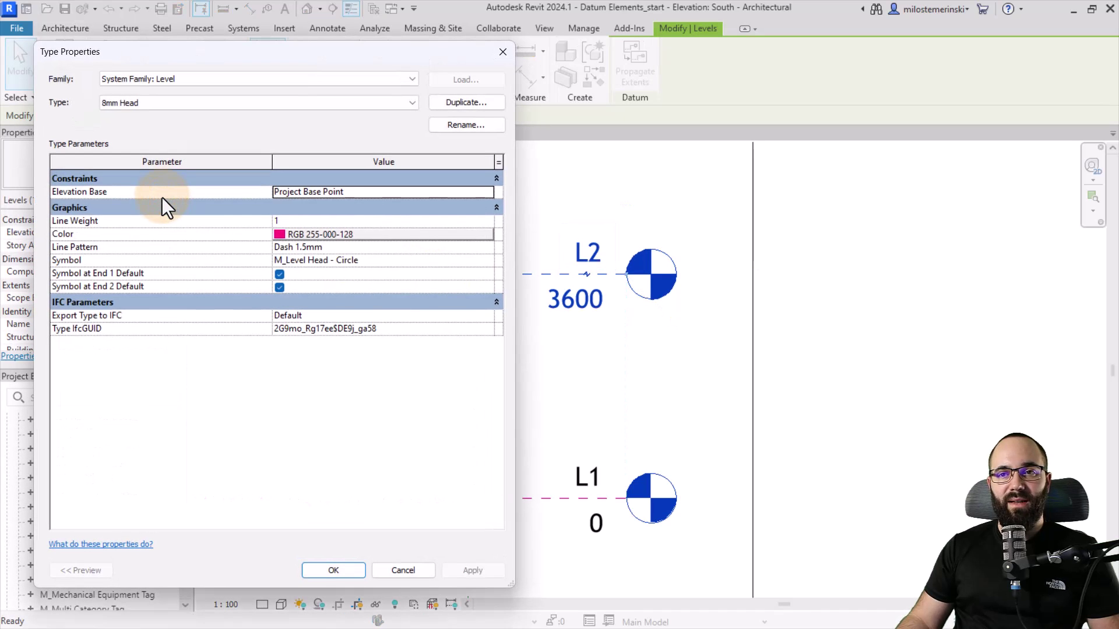
{"action": "left_click", "coordinate": [485, 260]}
{"action": "left_click", "coordinate": [304, 296]}
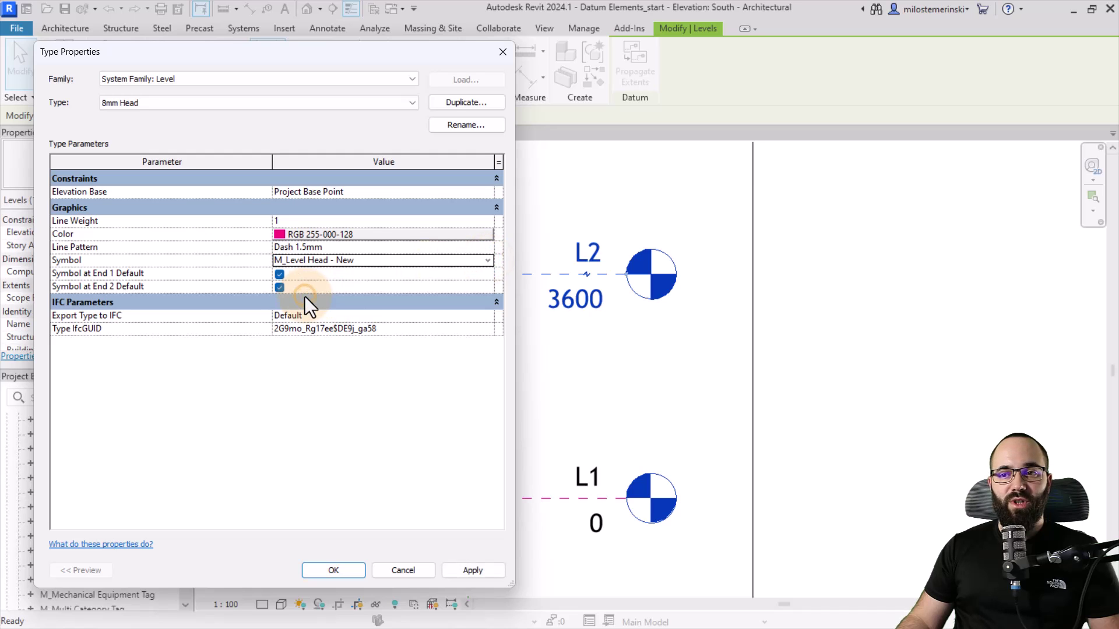
{"action": "left_click", "coordinate": [473, 570]}
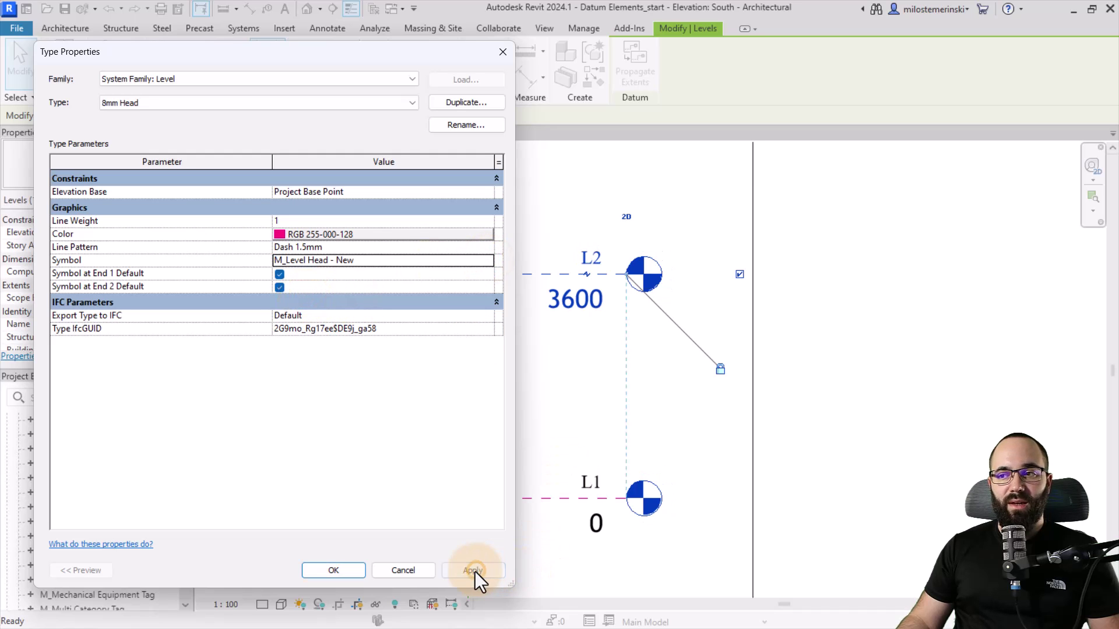
{"action": "left_click", "coordinate": [314, 570]}
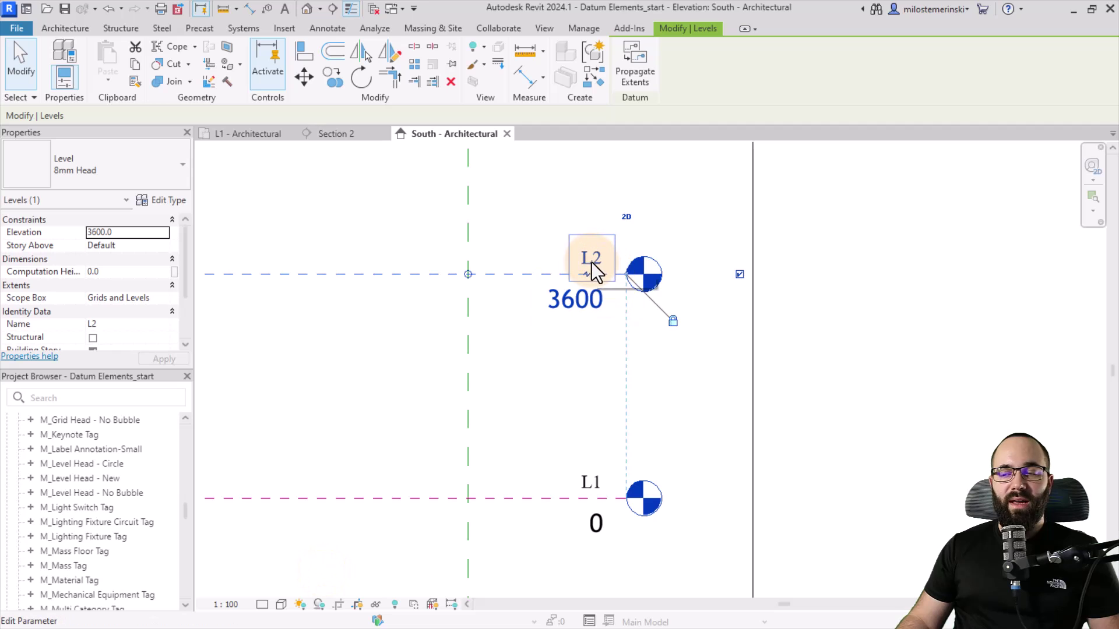
{"action": "scroll", "coordinate": [600, 262], "scroll_direction": "up", "scroll_amount": 3}
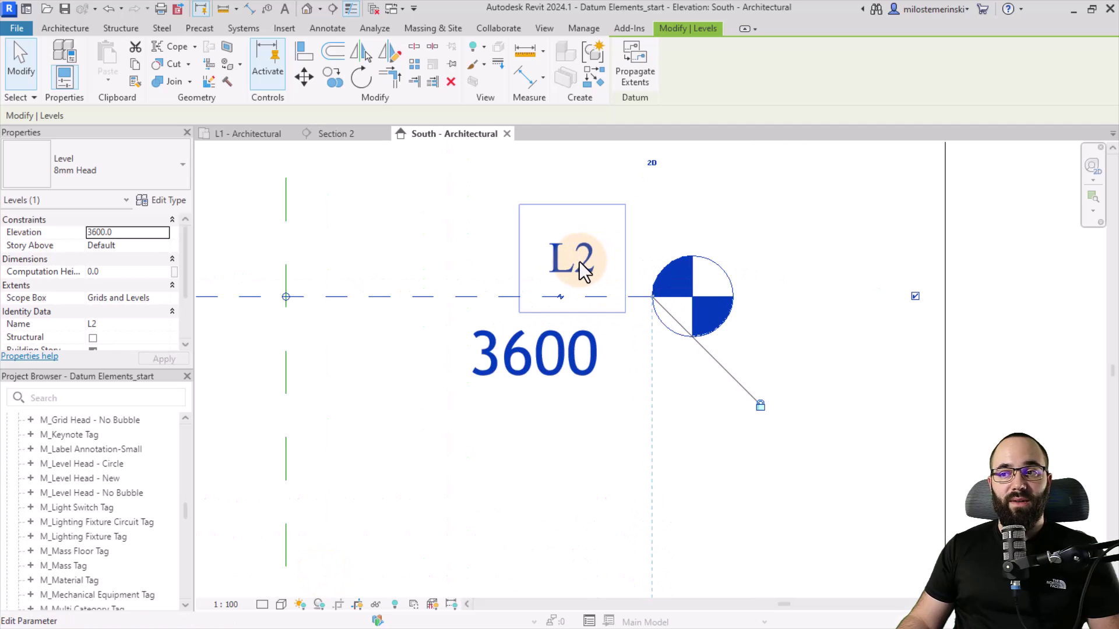
{"action": "scroll", "coordinate": [574, 274], "scroll_direction": "down", "scroll_amount": 5}
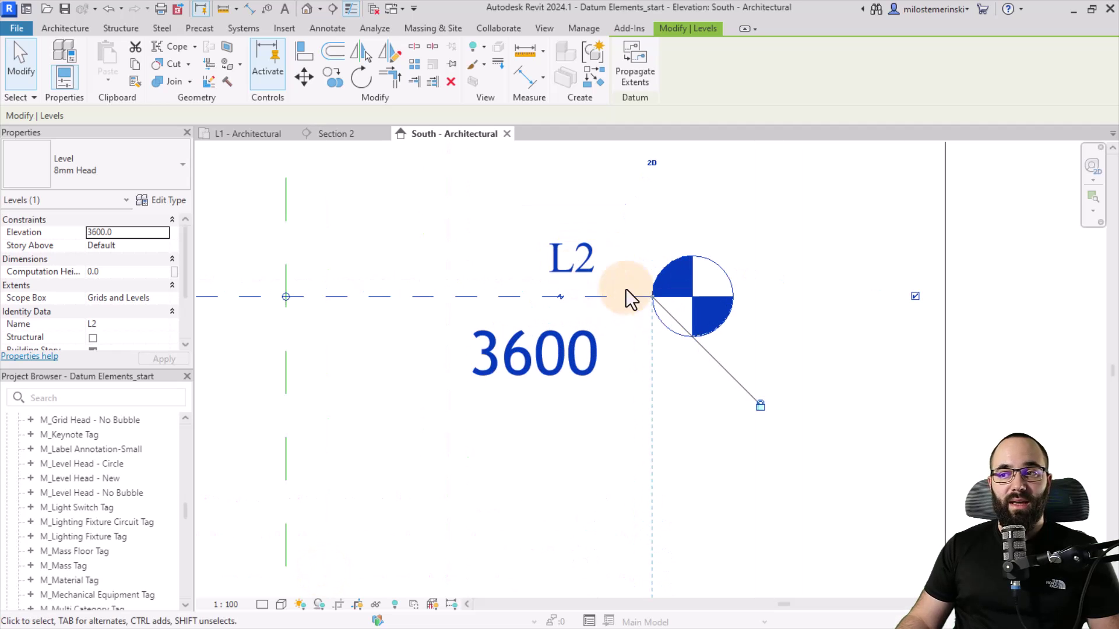
{"action": "left_click", "coordinate": [574, 380]}
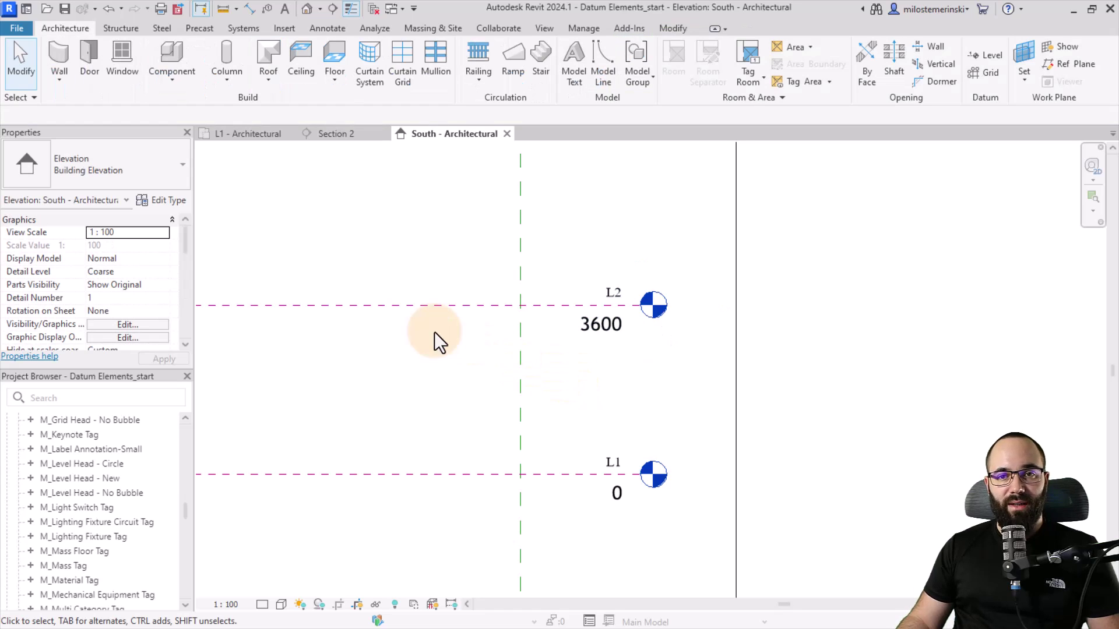
- Go to the L1 - Architectural floor plan and centre the grids in view
{"action": "left_click", "coordinate": [256, 137]}
{"action": "scroll", "coordinate": [431, 379], "scroll_direction": "up", "scroll_amount": 2}
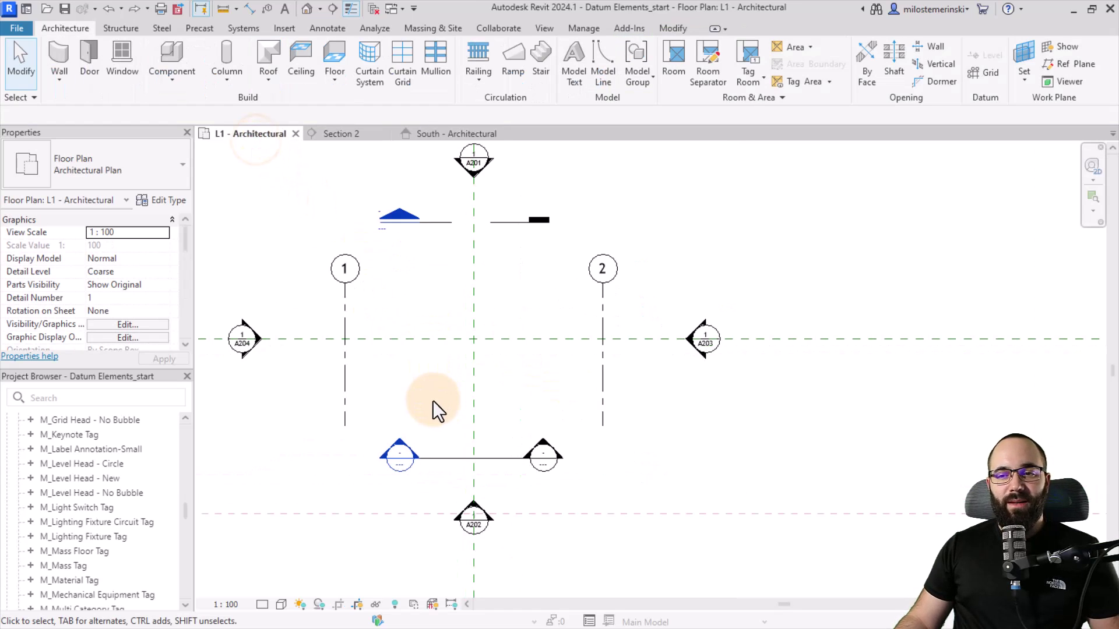
{"action": "middle_click_drag", "start_coordinate": [454, 407], "coordinate": [499, 420]}
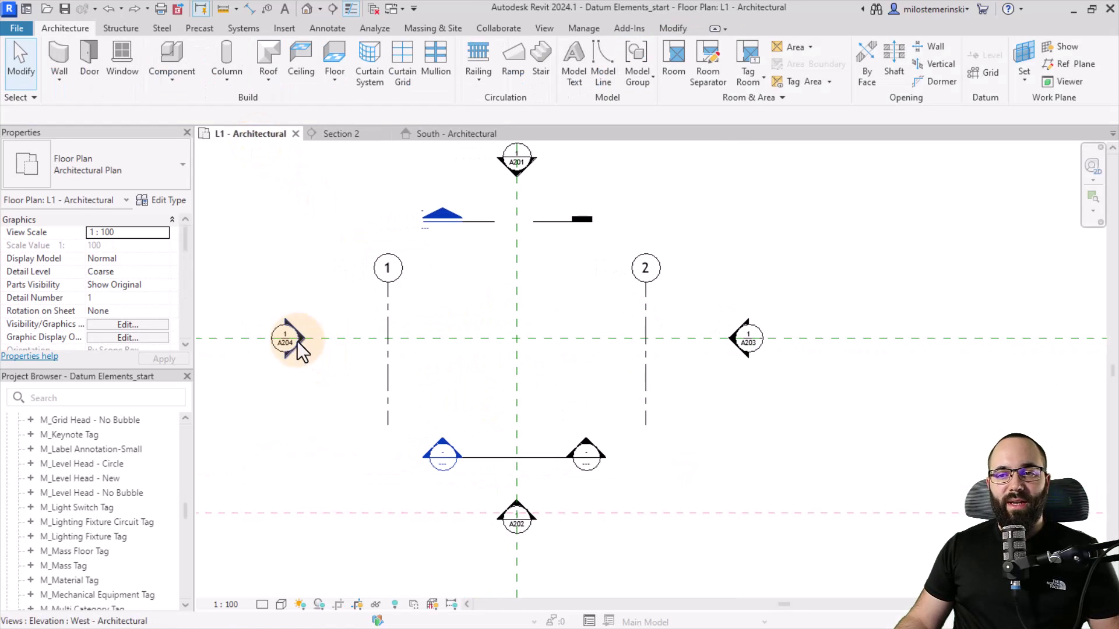
{"action": "left_click", "coordinate": [390, 303]}
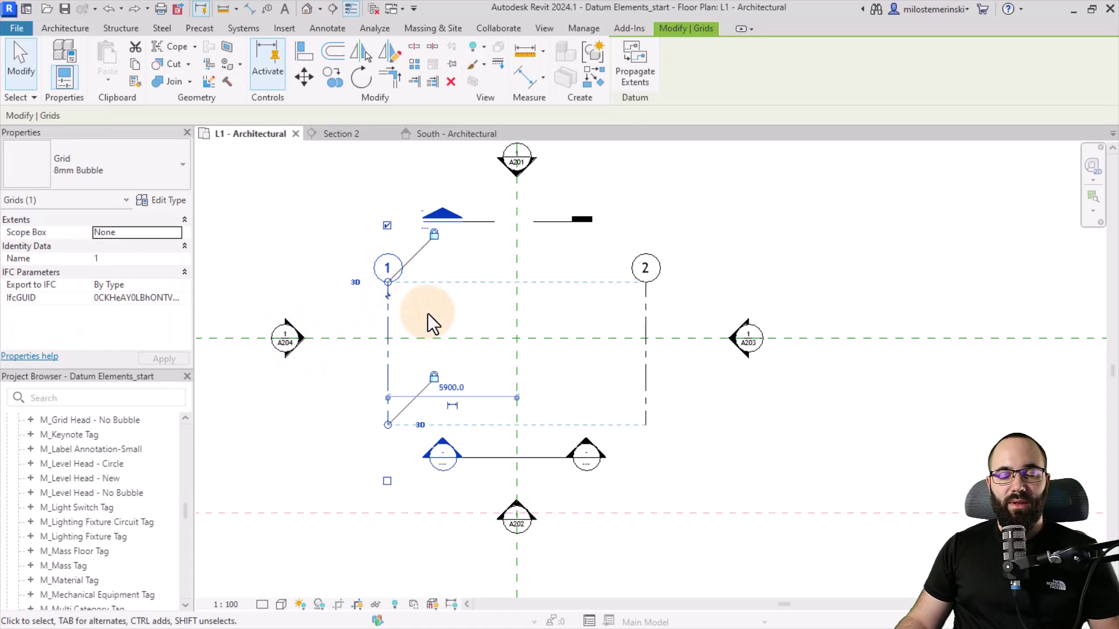
{"action": "left_click", "coordinate": [442, 316]}
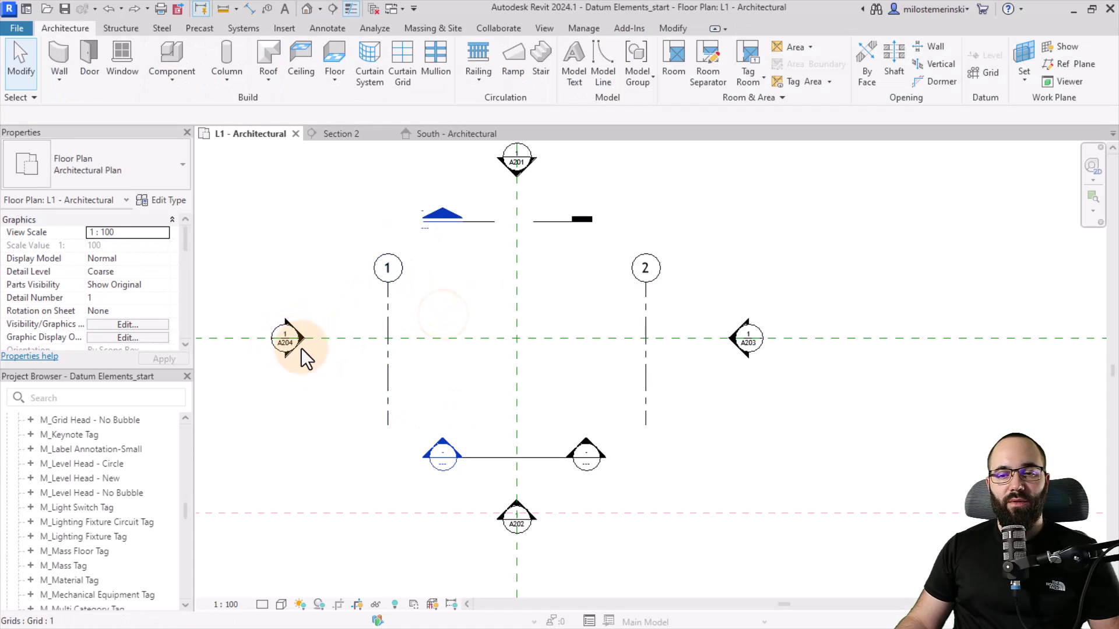
- Check that grid 1's type uses M_Grid Head - Circle, leaving it unchanged
{"action": "scroll", "coordinate": [75, 481], "scroll_direction": "up", "scroll_amount": 3}
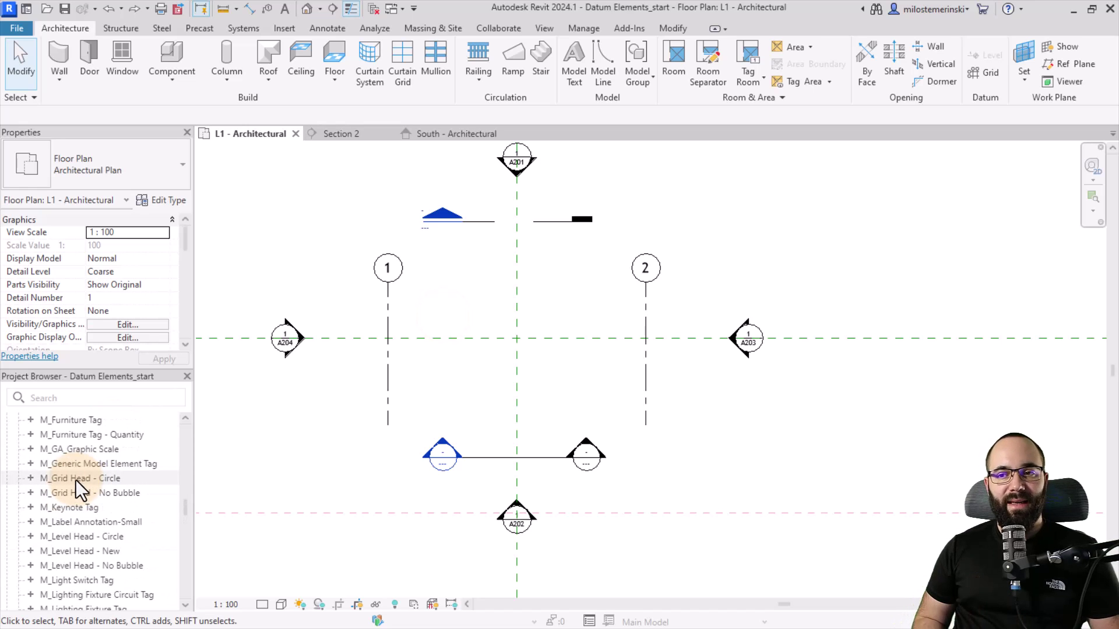
{"action": "left_click", "coordinate": [387, 321]}
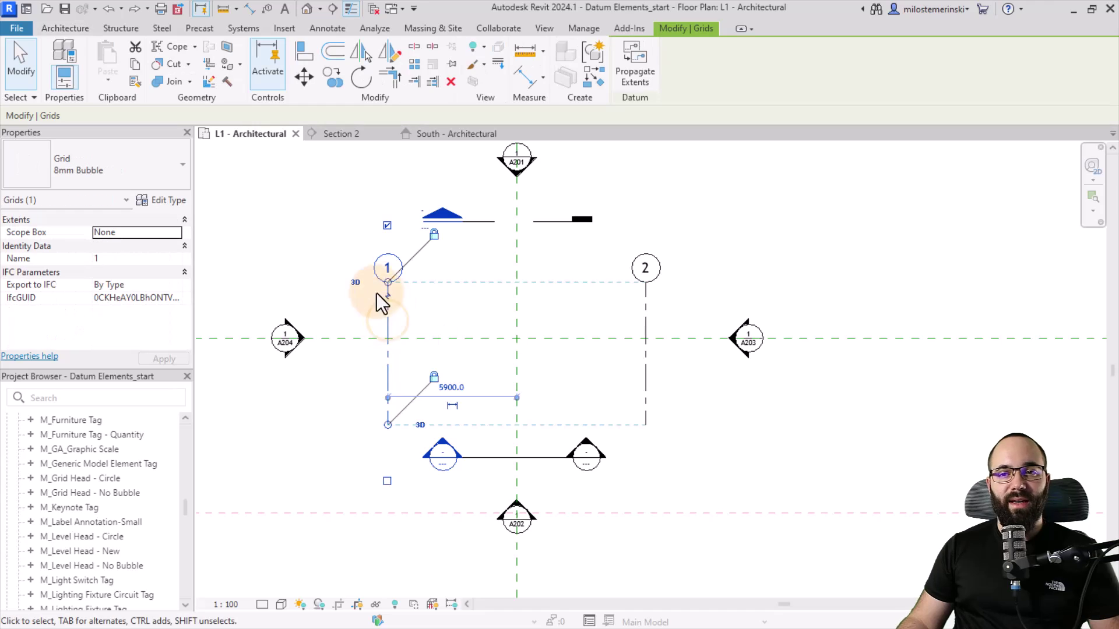
{"action": "left_click", "coordinate": [176, 202]}
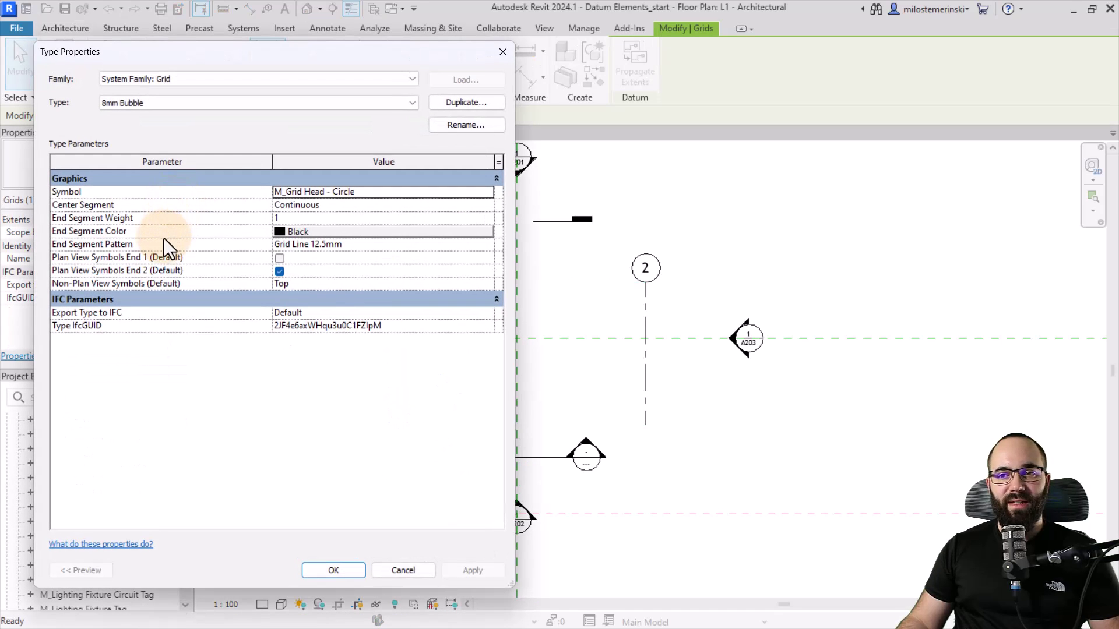
{"action": "left_click", "coordinate": [487, 192]}
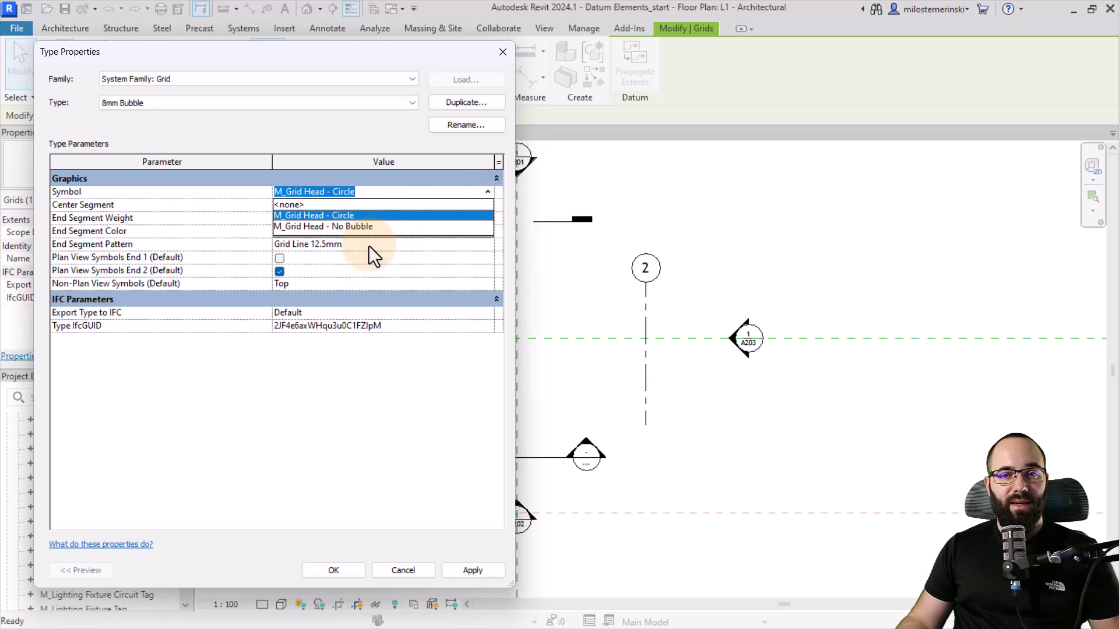
{"action": "left_click", "coordinate": [373, 391]}
{"action": "left_click", "coordinate": [409, 571]}
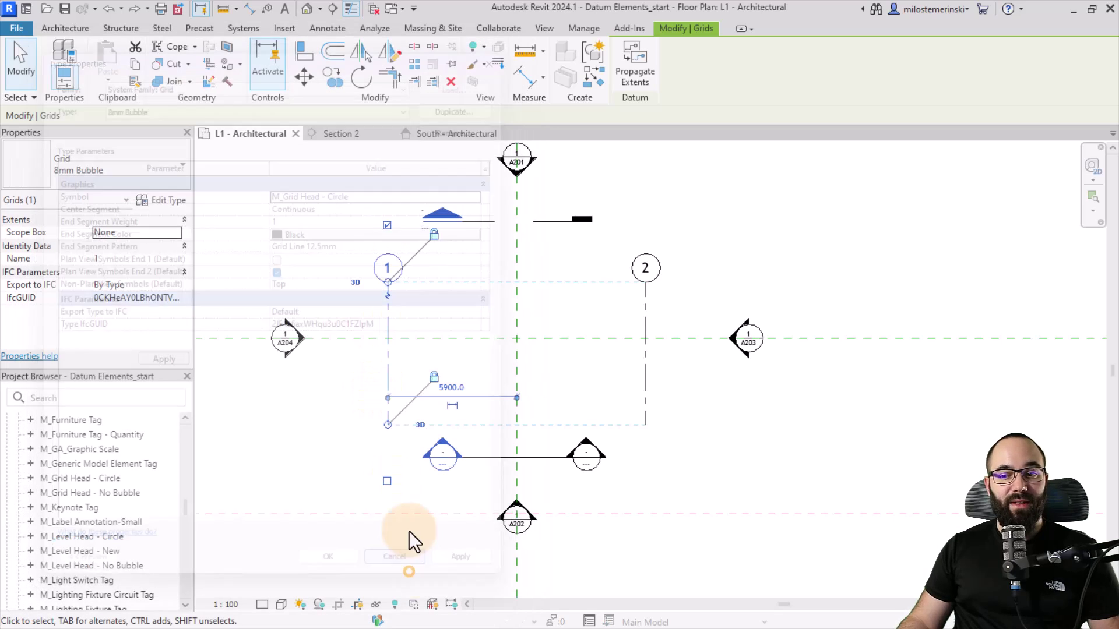
{"action": "left_click", "coordinate": [305, 469]}
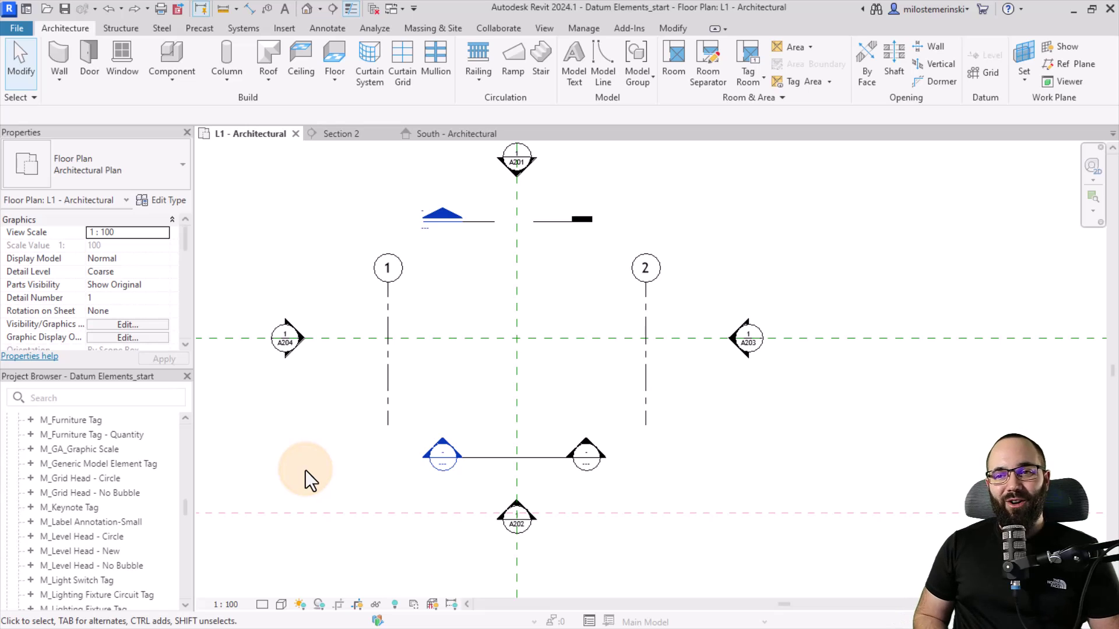